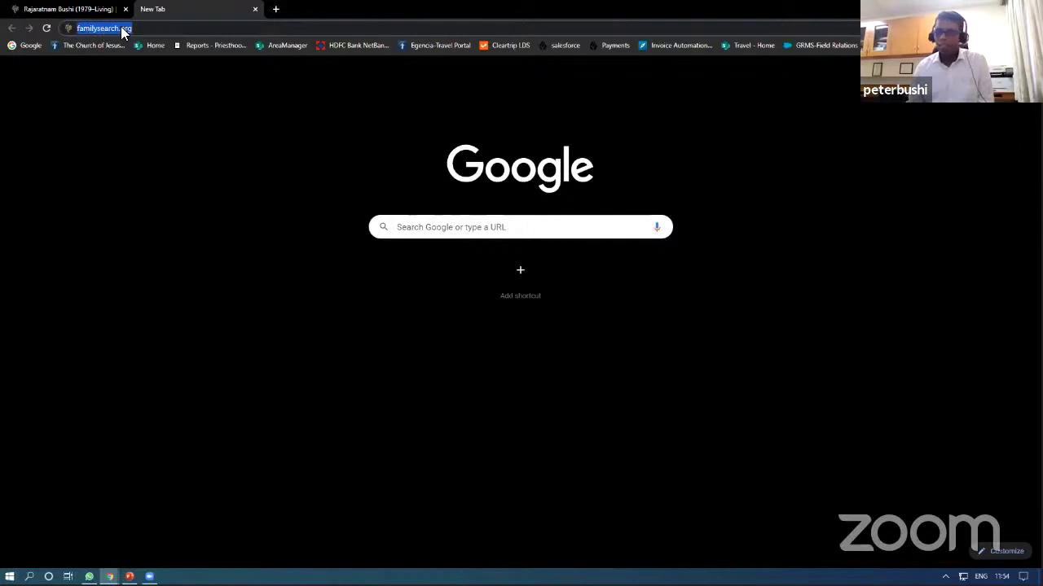
Step: Load familysearch.org in Chrome, then load it again in a new incognito window
click(168, 28)
key(Return)
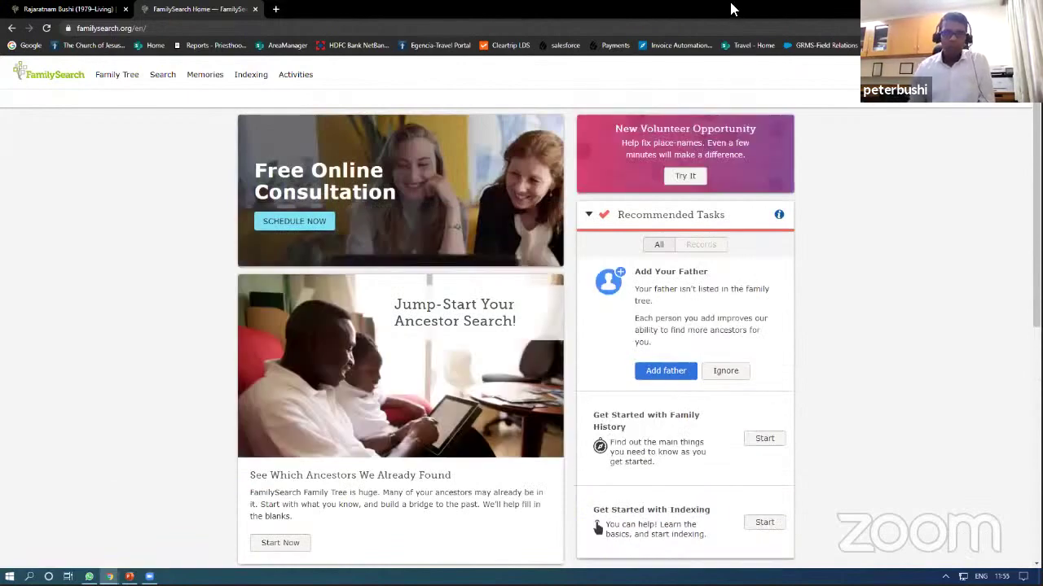
key(ctrl+shift+n)
text(fam.)
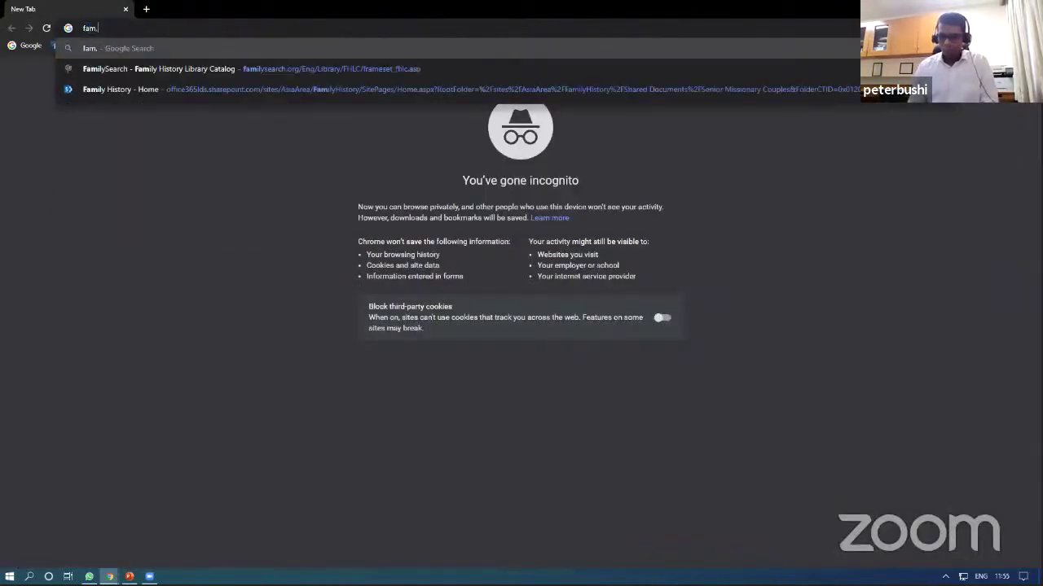
text(ilysearc)
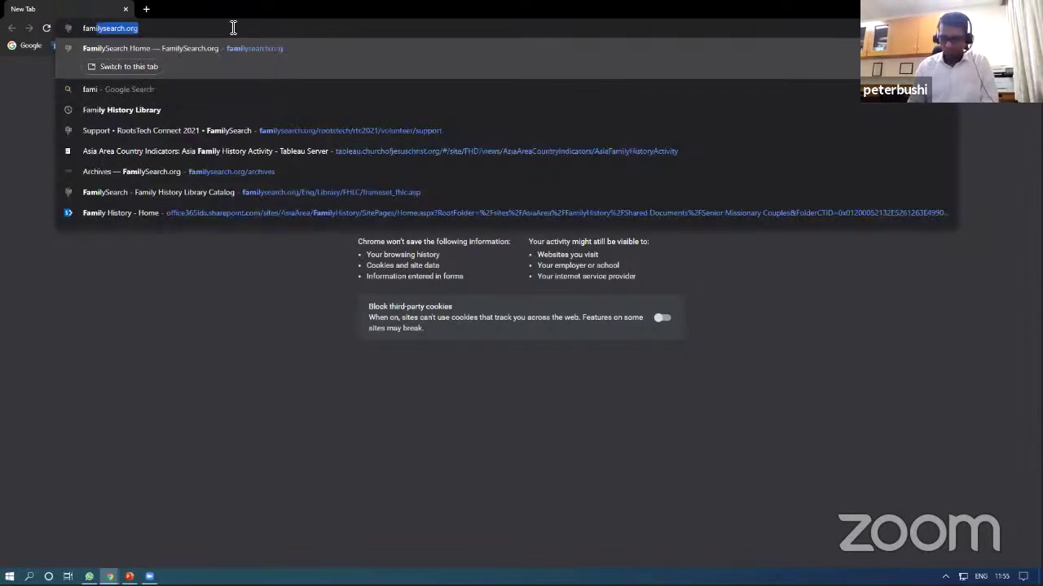
text(h.org)
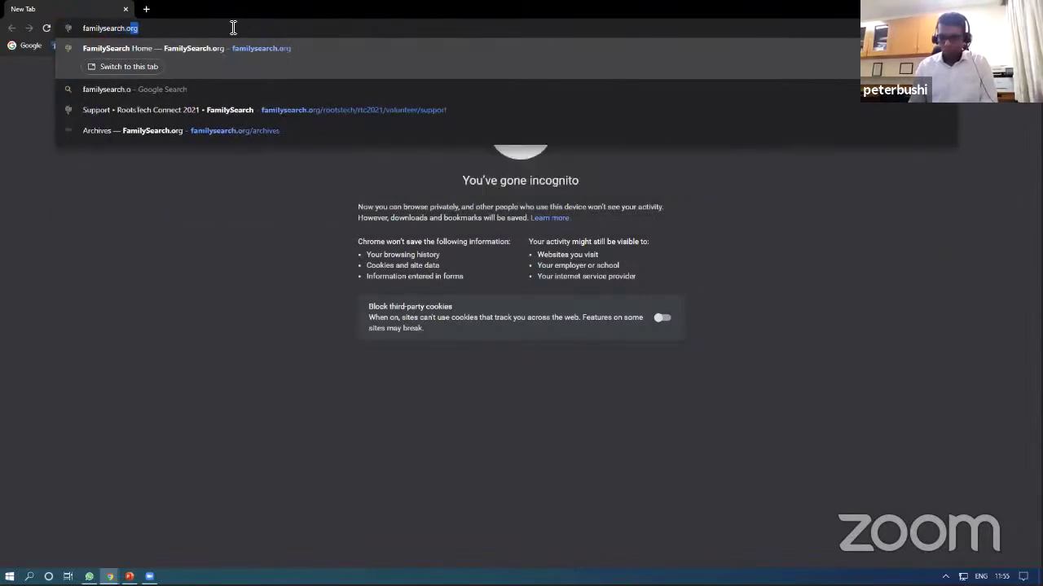
key(Return)
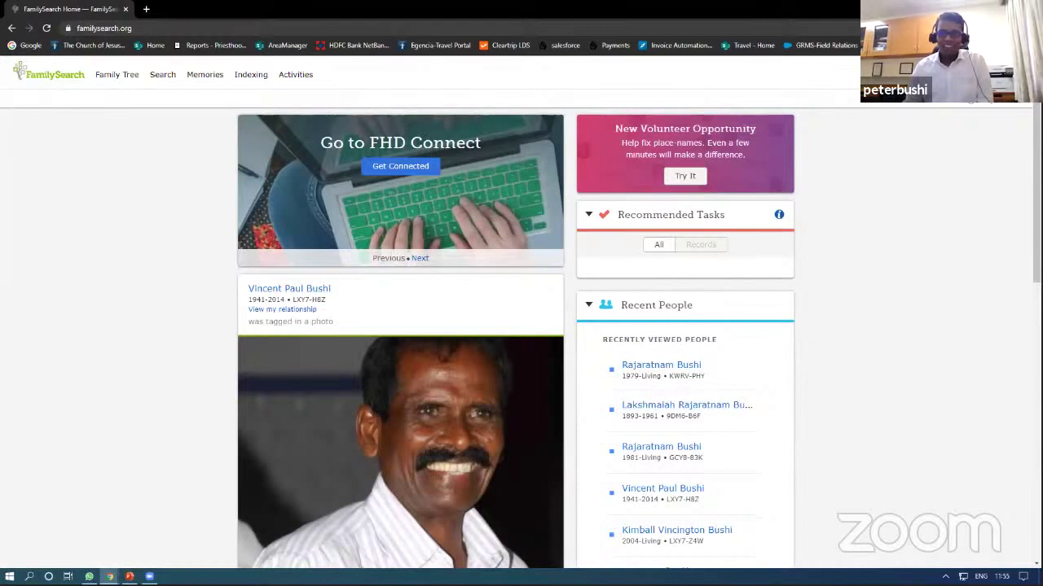
click(985, 74)
Step: Sign out of FamilySearch and start the Create a Free Account form
click(979, 154)
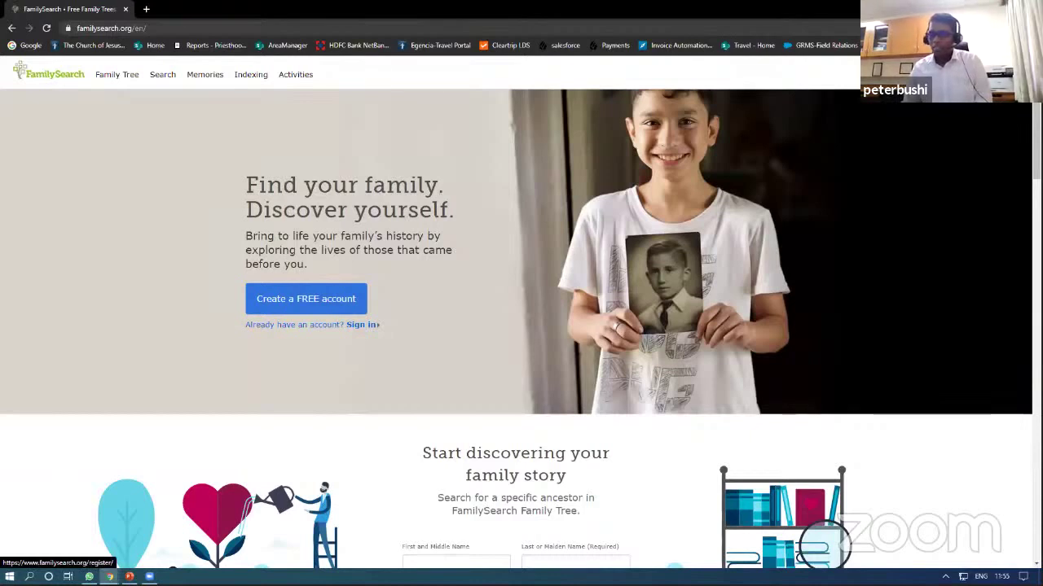
click(307, 298)
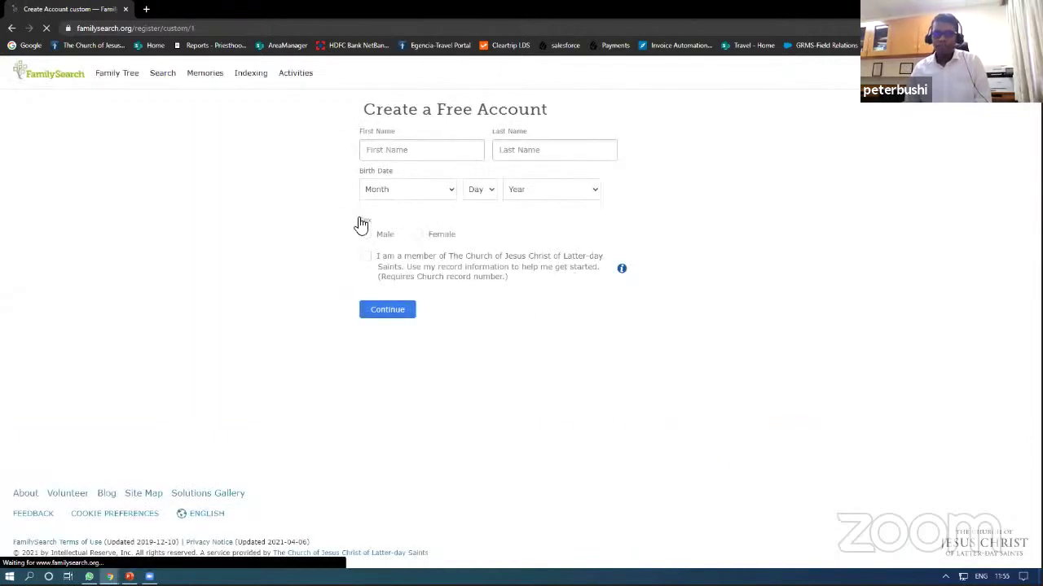
Step: Enter the first name, birth date February 3, 1946 and sex Male, then continue
click(417, 152)
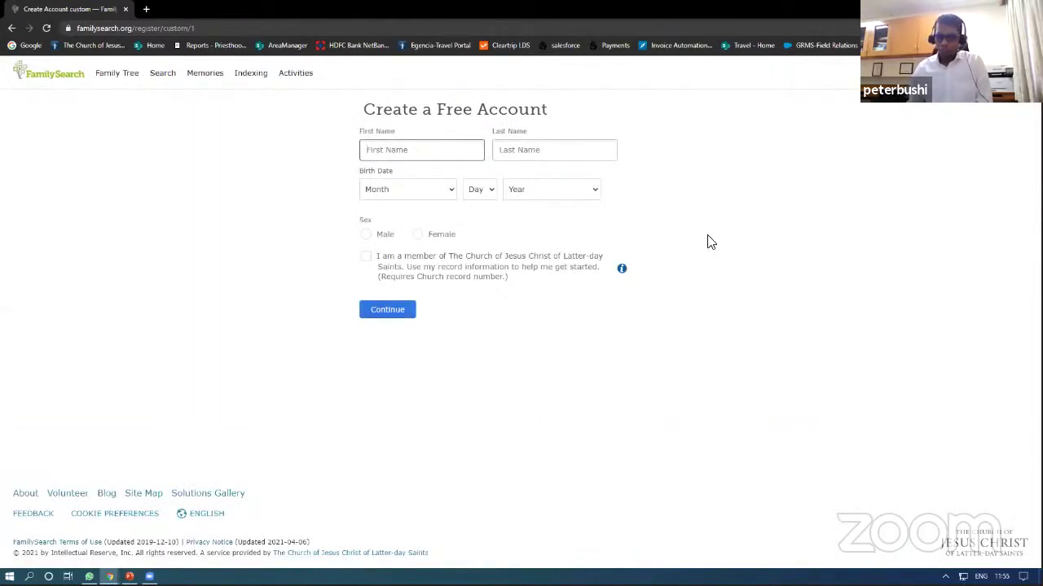
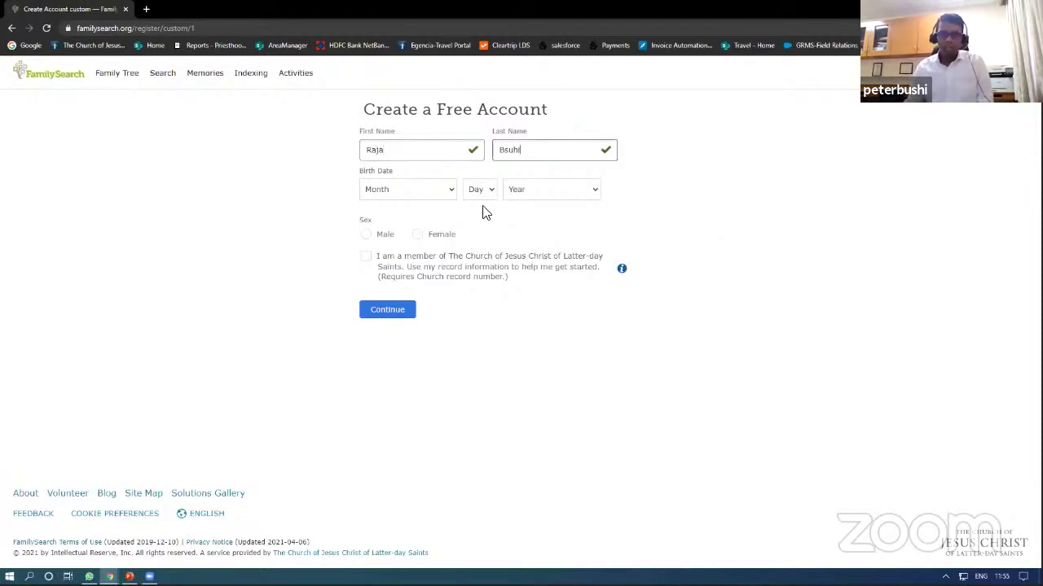
click(448, 191)
click(403, 263)
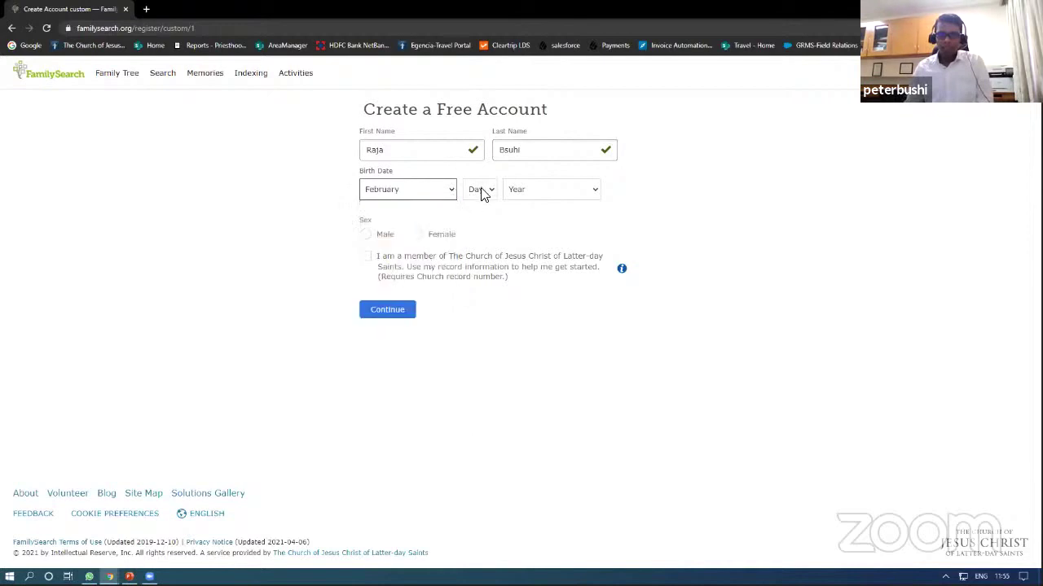
click(481, 190)
click(471, 279)
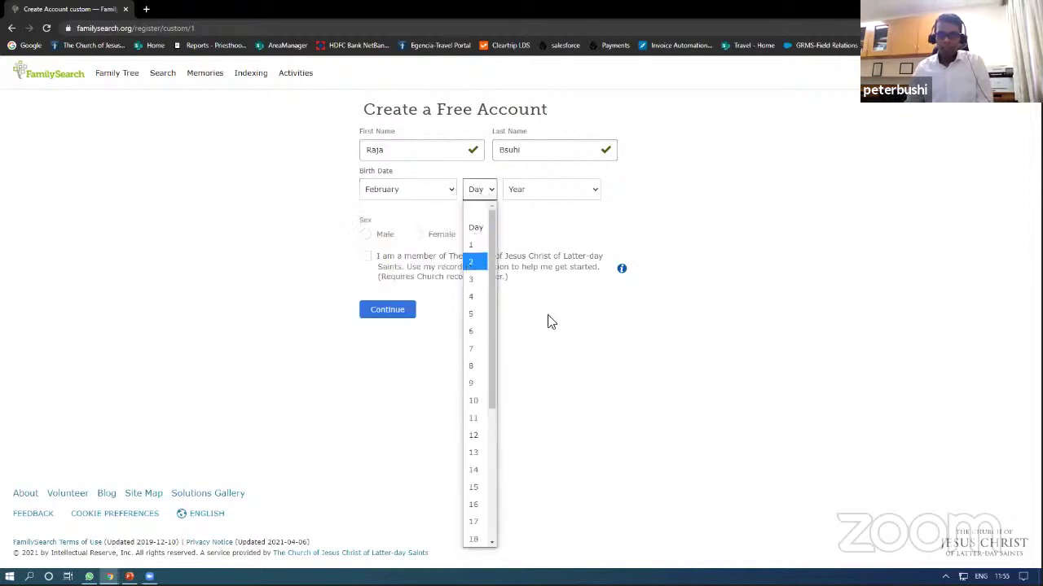
click(551, 189)
scroll(551, 466, down, 10)
click(551, 461)
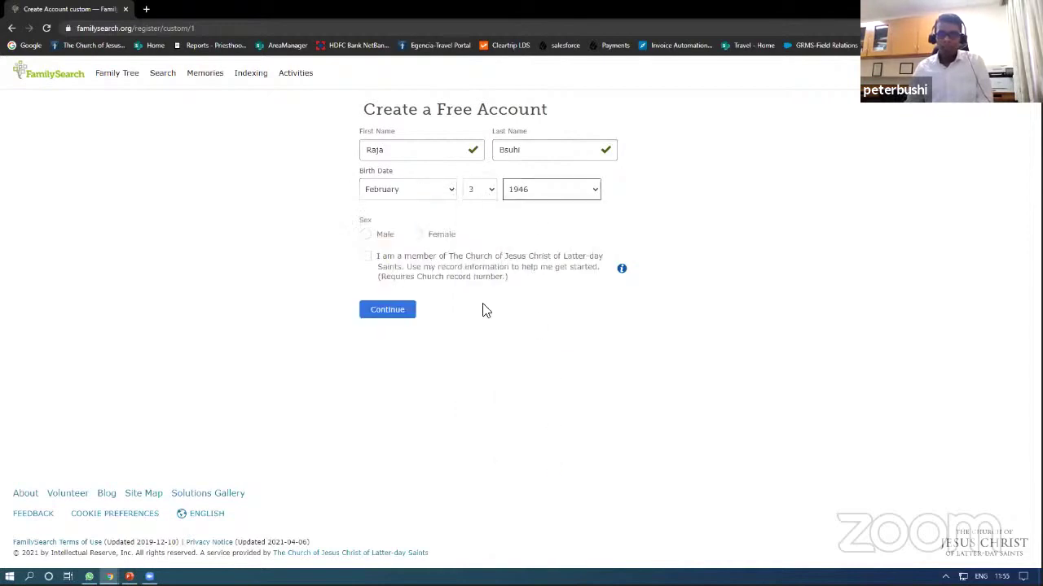
click(367, 235)
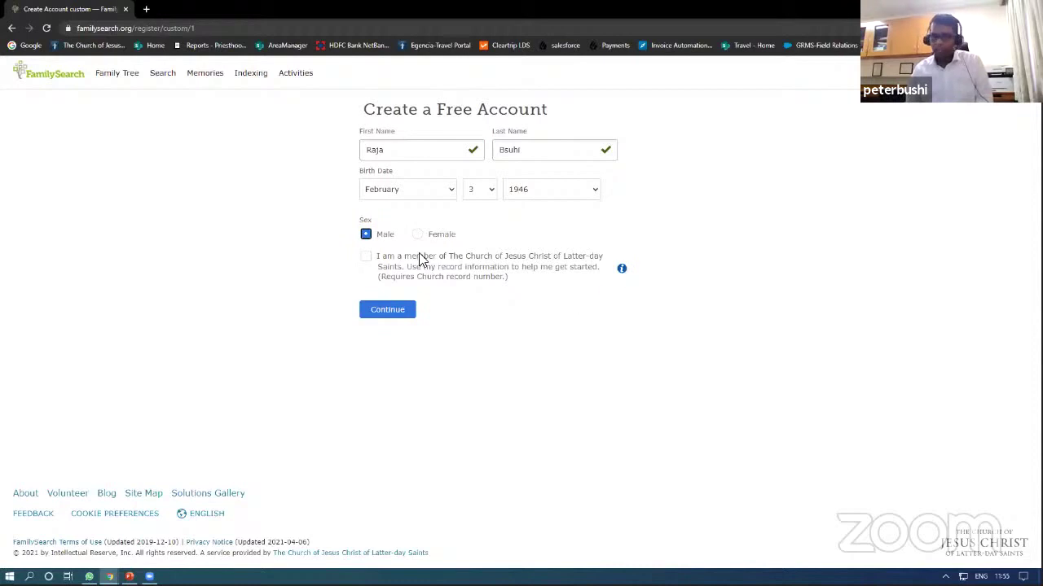
click(389, 315)
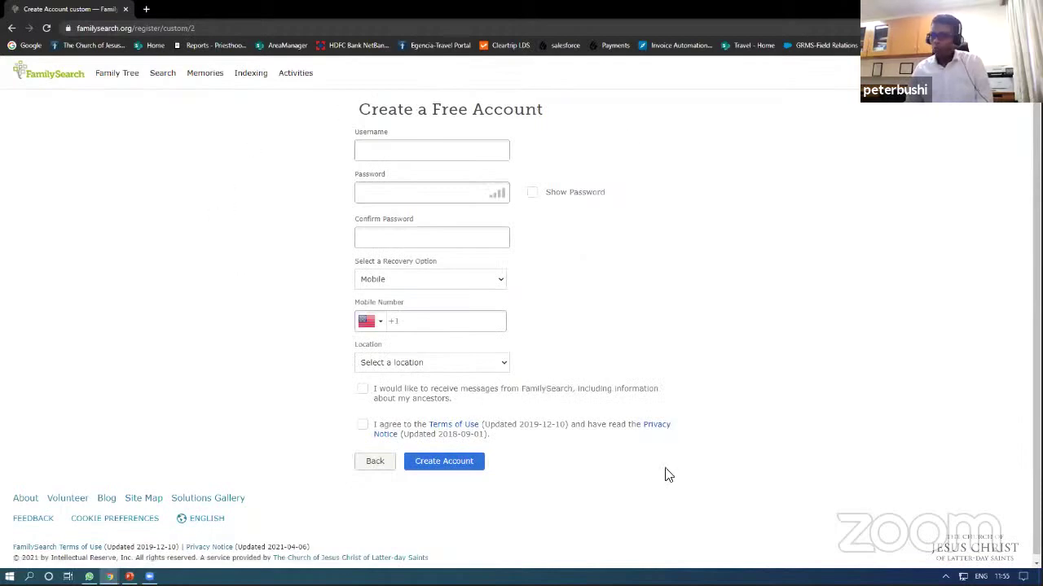
Step: Enter a username, the password with confirmation, and Email recovery with the user's e-mail address
click(384, 148)
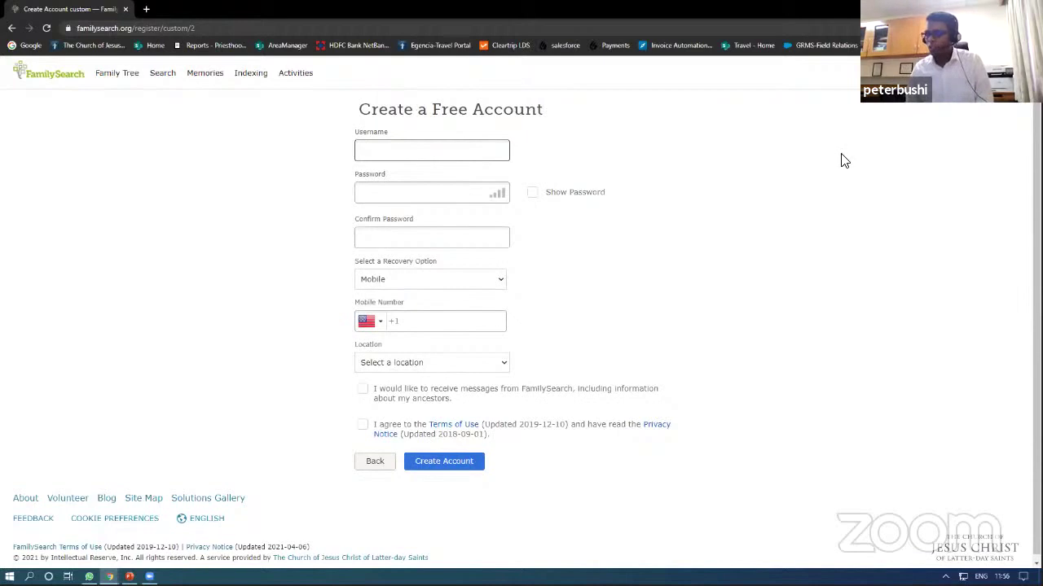
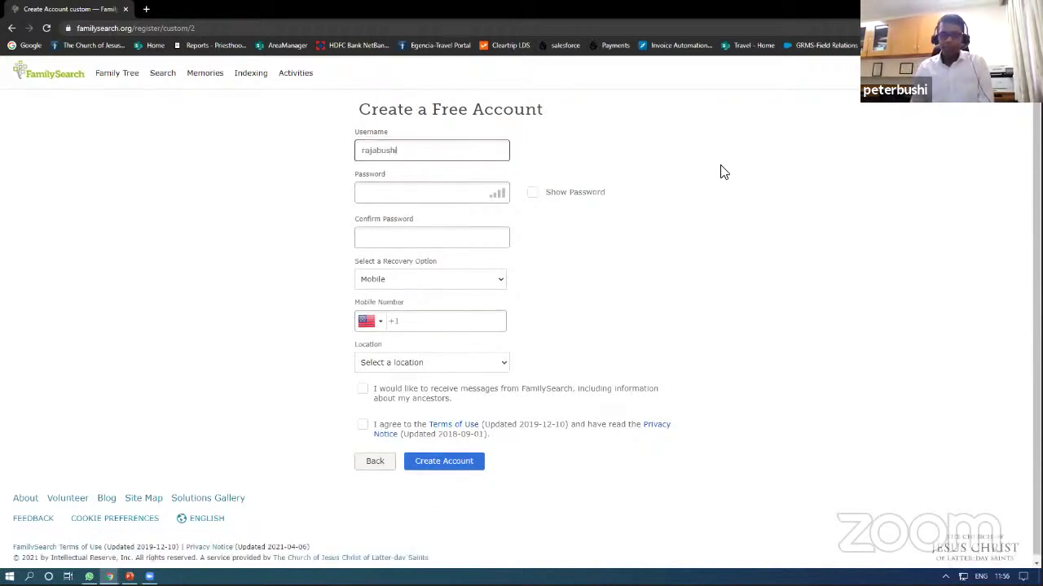
key(Tab)
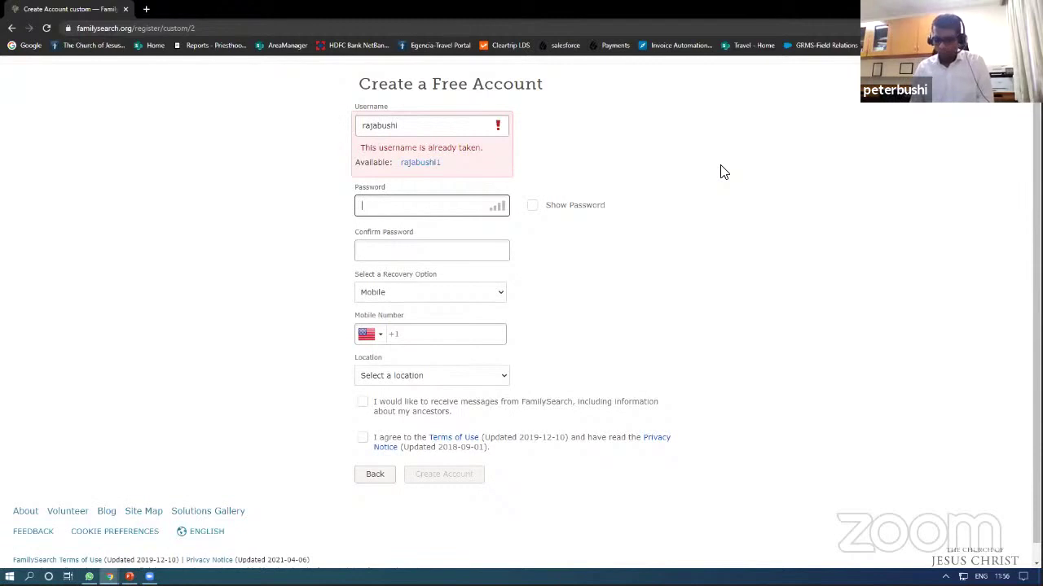
text(•••••••)
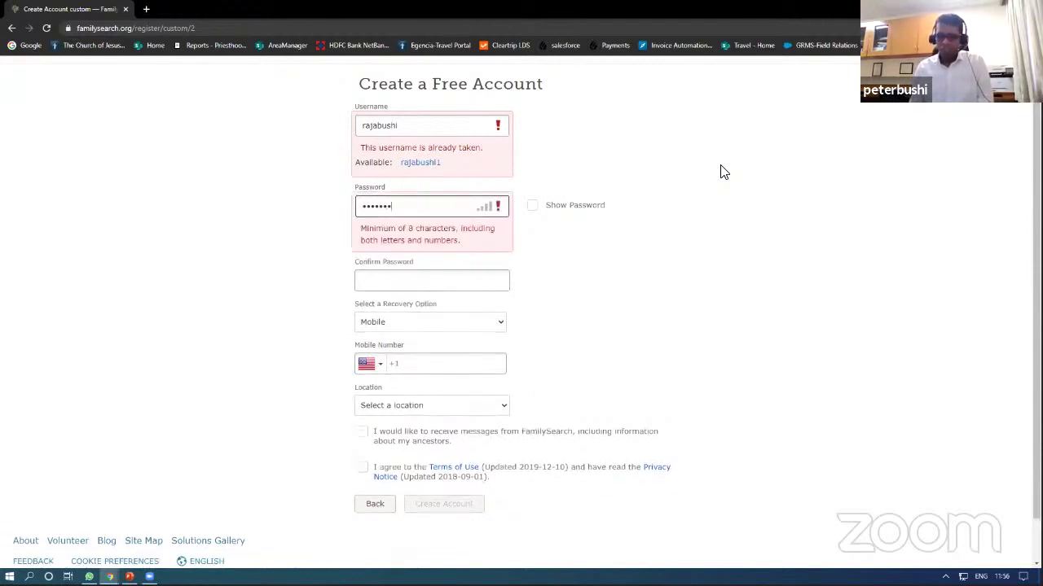
text(••)
click(481, 250)
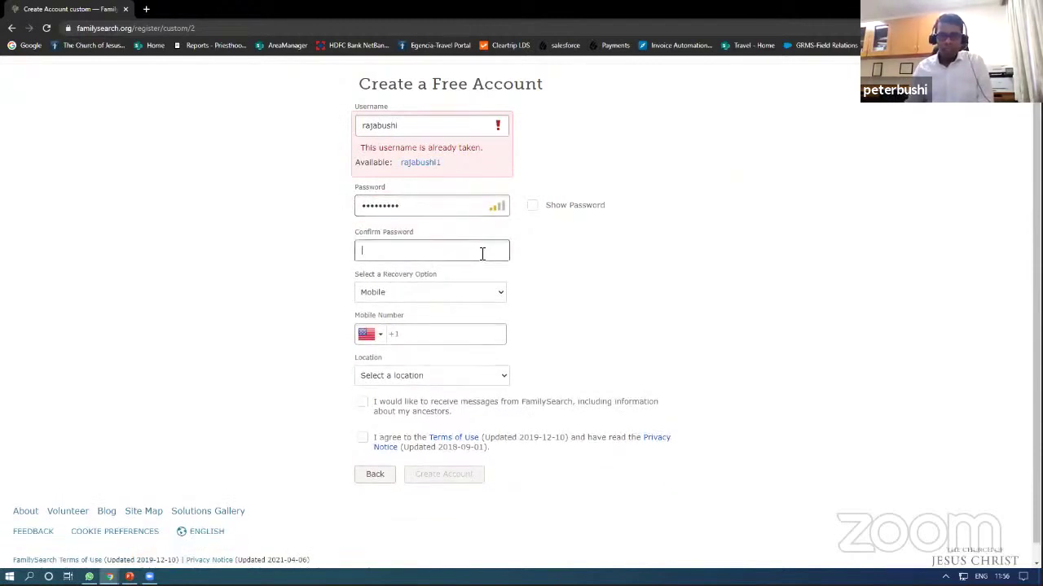
text(•••••)
click(465, 314)
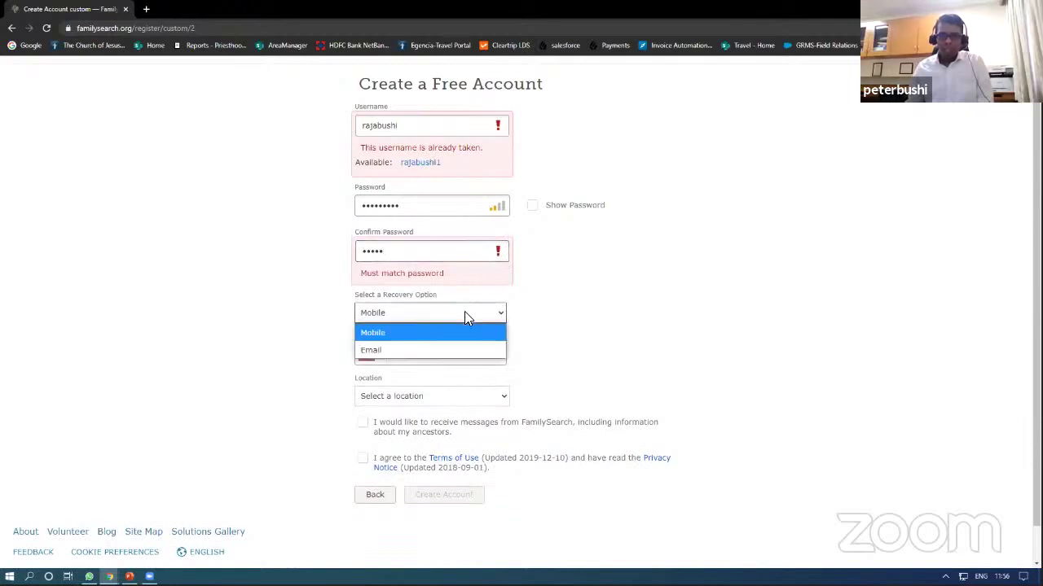
click(436, 356)
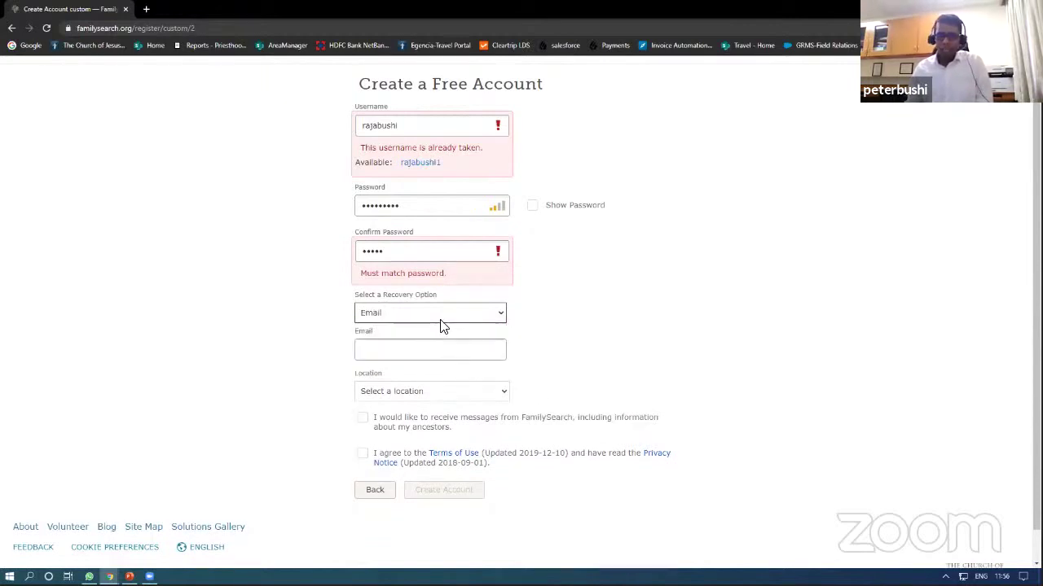
key(Tab)
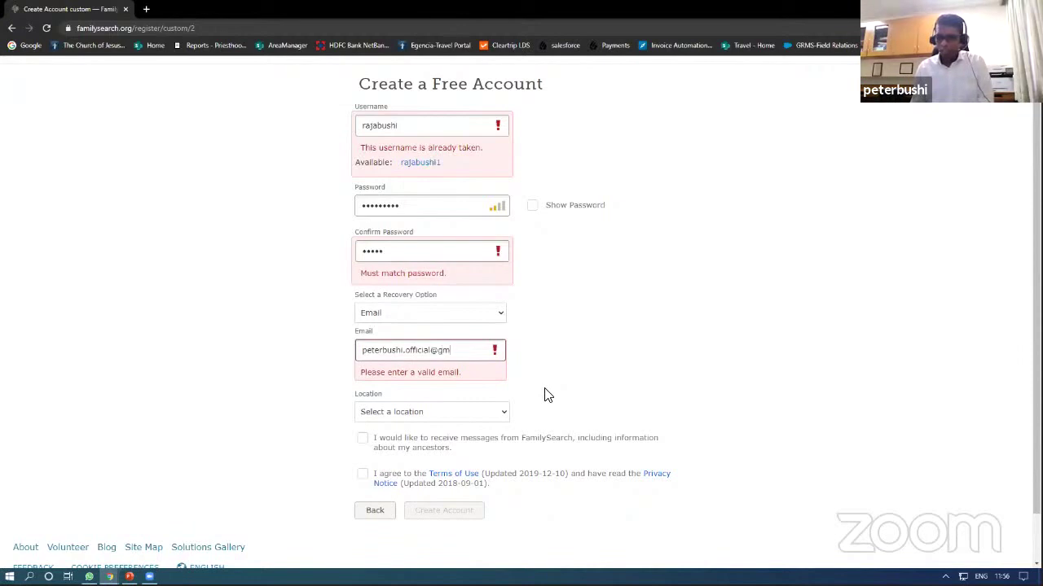
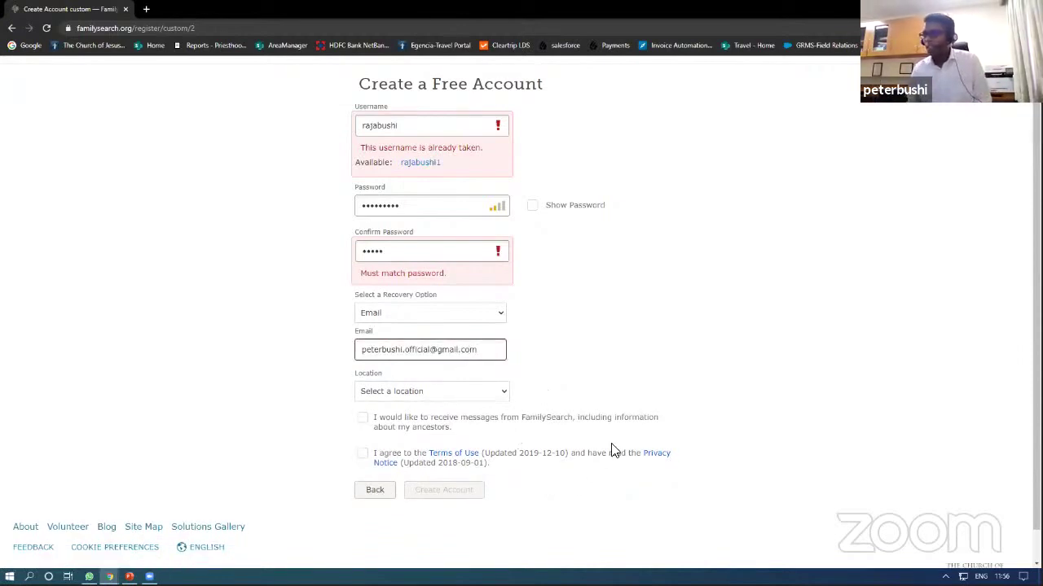
Step: Set the location to India, accept the Terms of Use, then return to the signed-in window
click(468, 394)
scroll(419, 321, down, 20)
scroll(413, 269, up, 6)
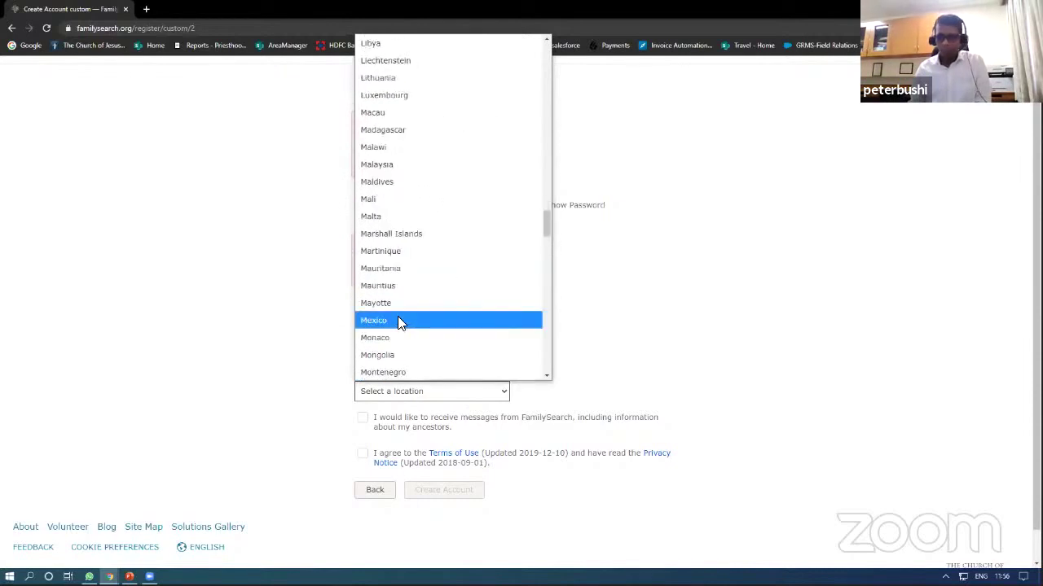
key(i)
click(391, 63)
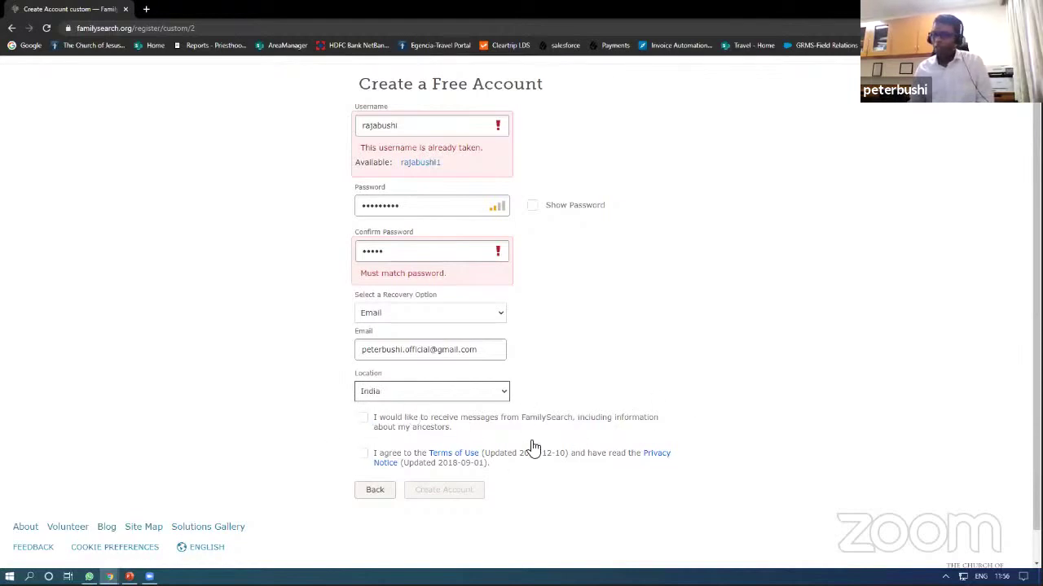
click(363, 454)
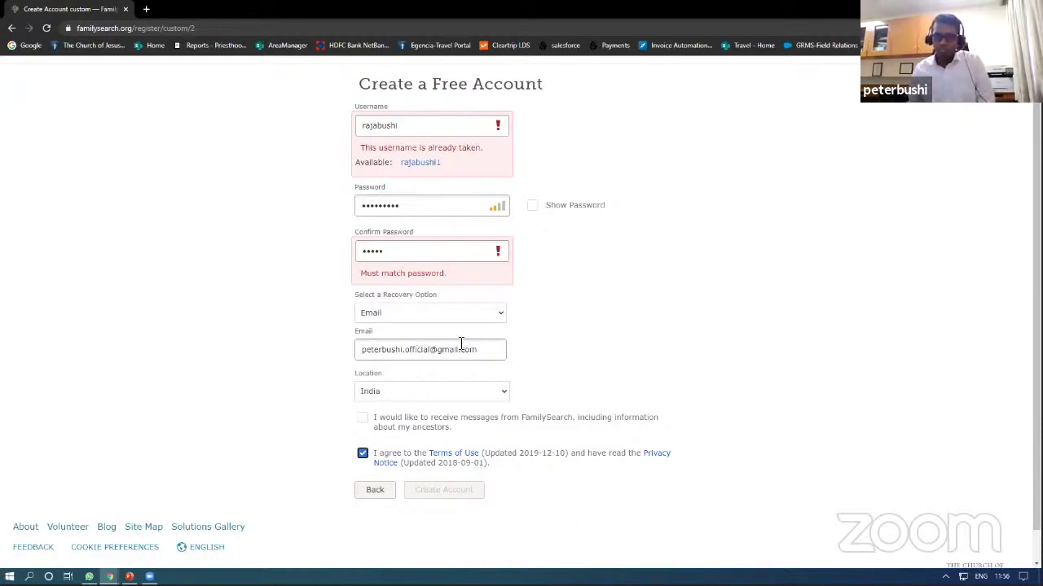
drag(483, 356, 354, 354)
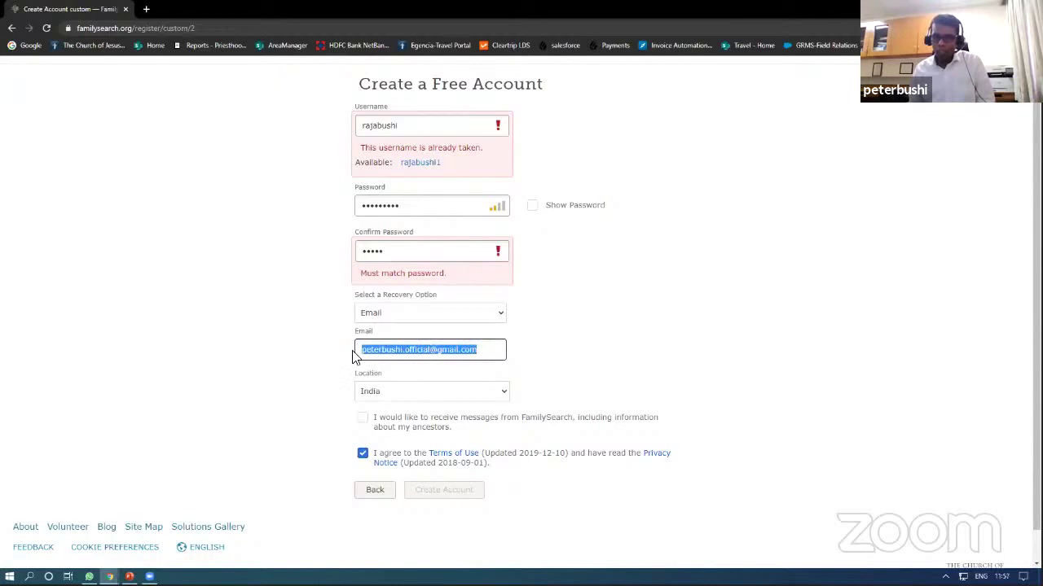
click(674, 354)
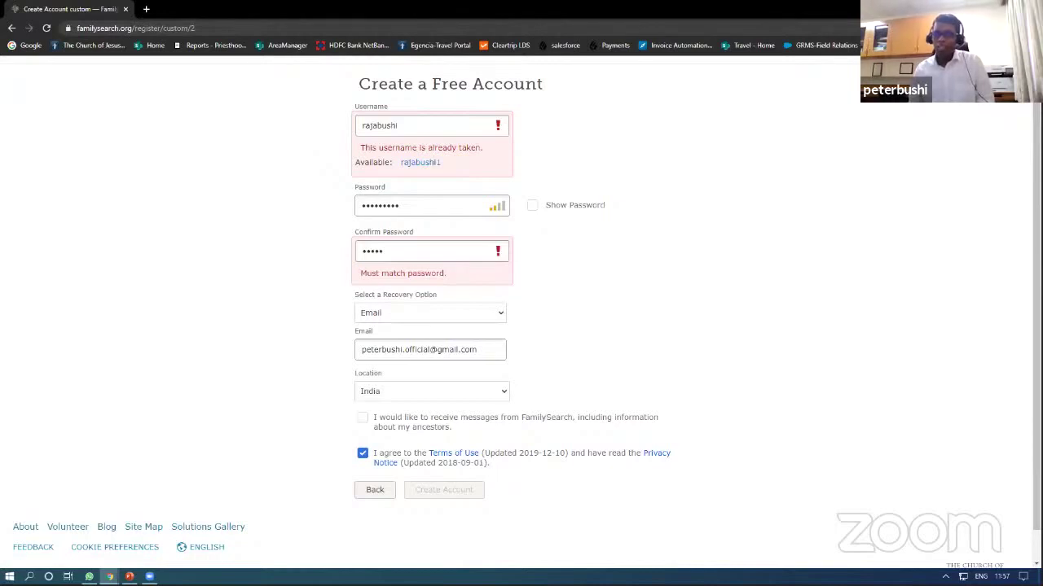
key(alt+Tab)
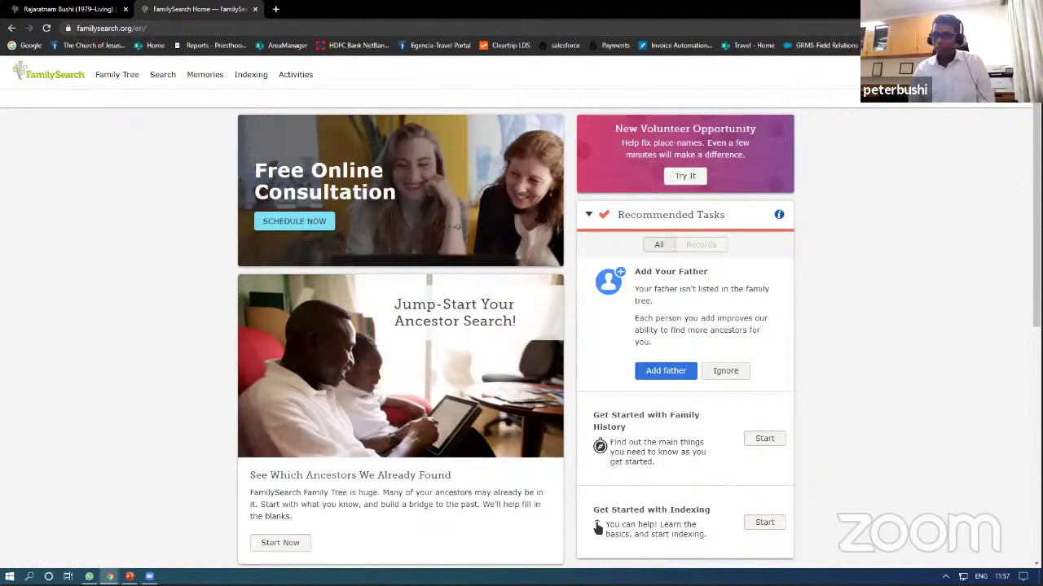
Step: Open the Tree view from the Family Tree menu to show the landscape pedigree
click(120, 74)
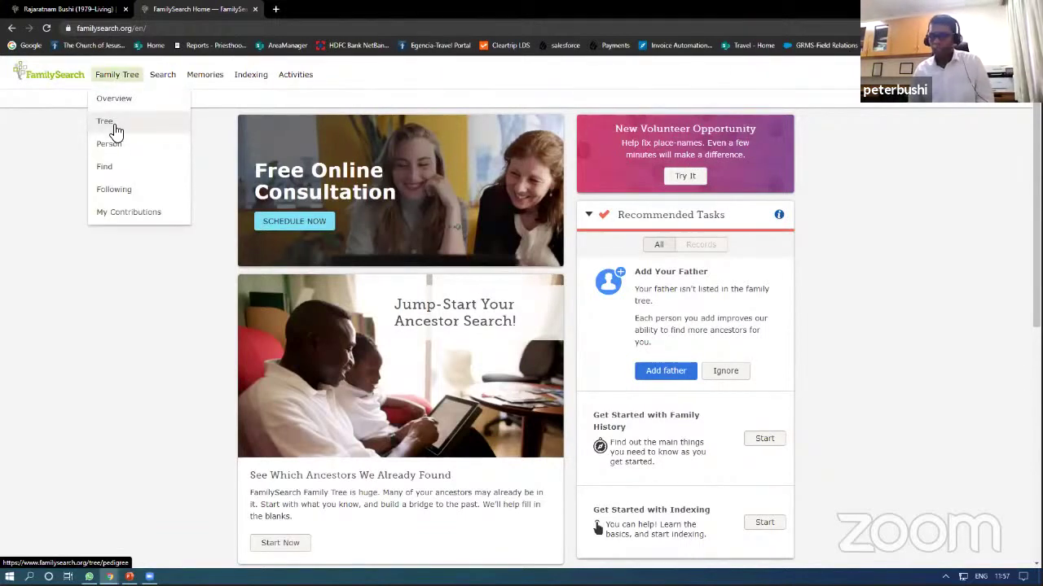
click(114, 128)
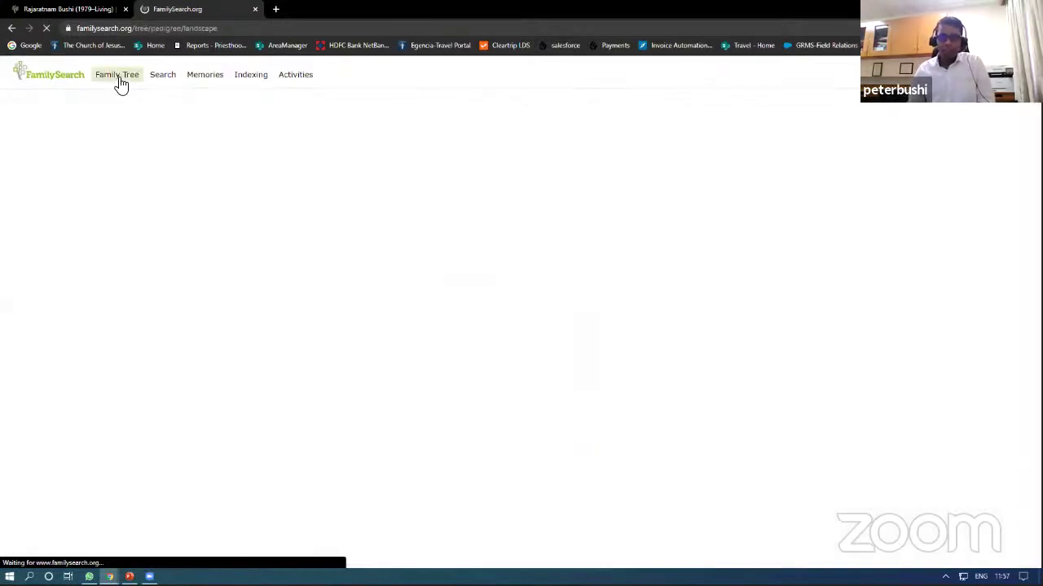
click(119, 77)
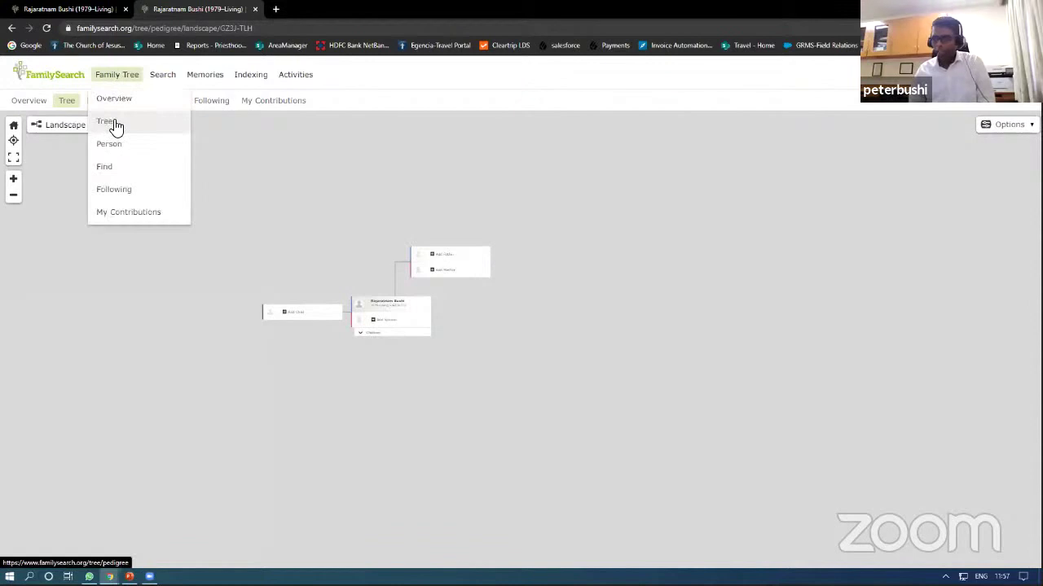
click(115, 128)
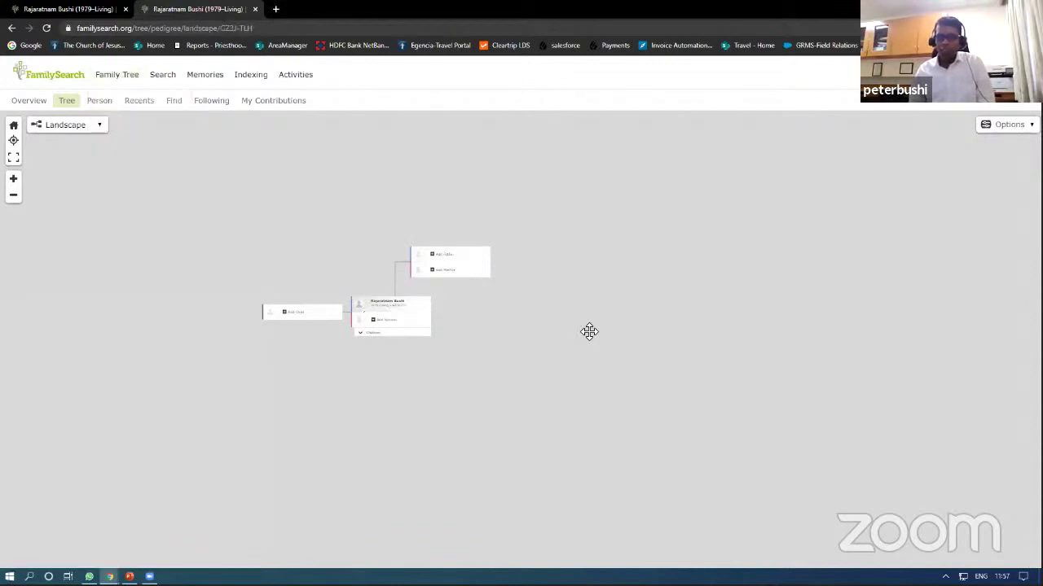
click(13, 180)
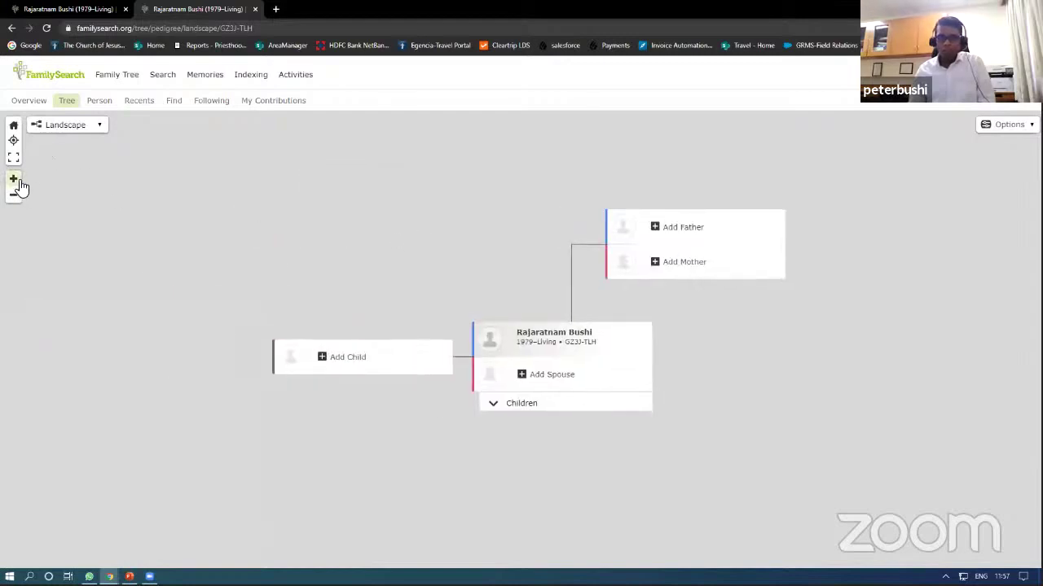
click(13, 181)
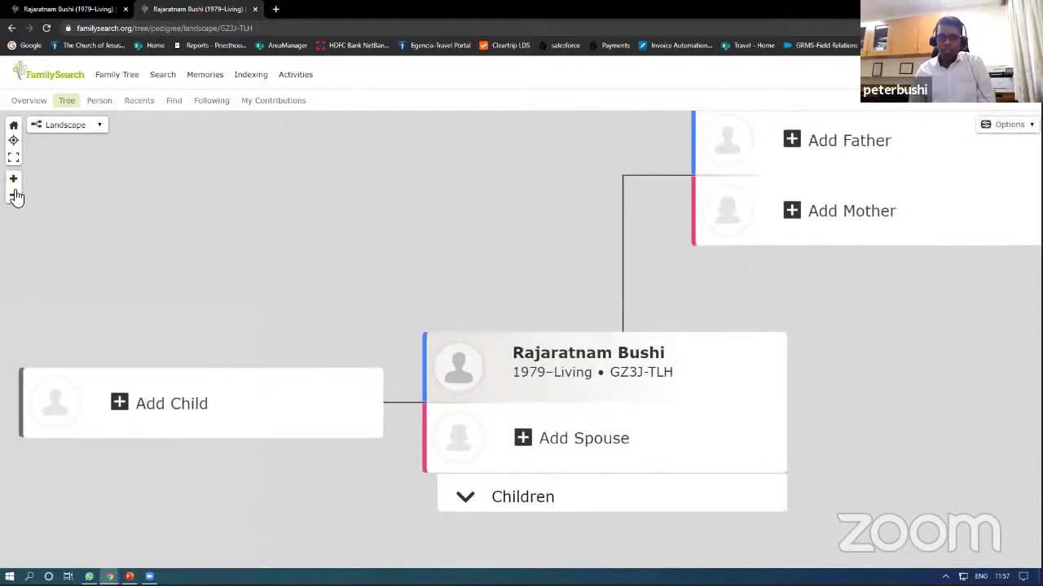
click(14, 195)
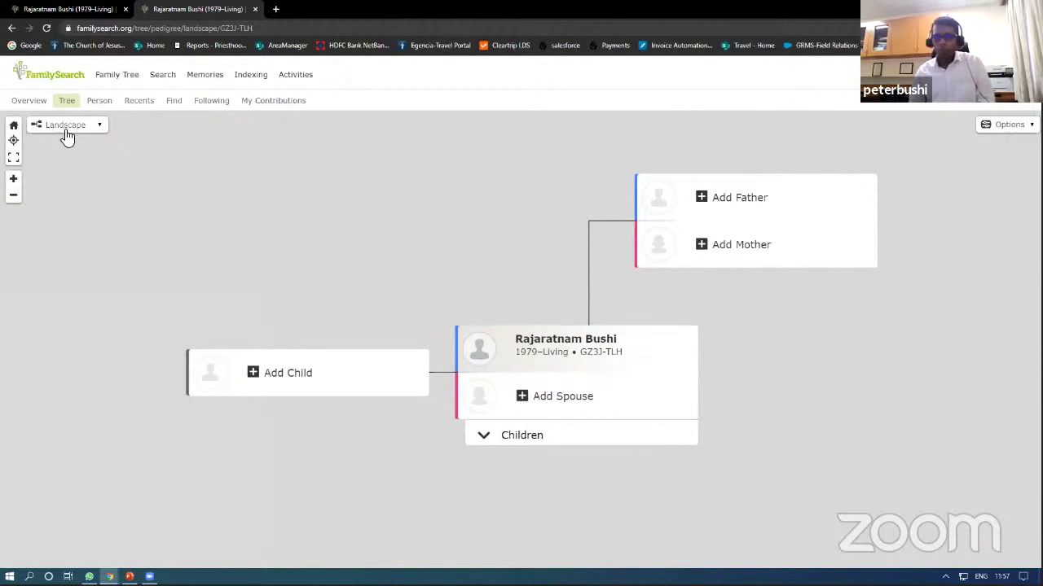
click(99, 130)
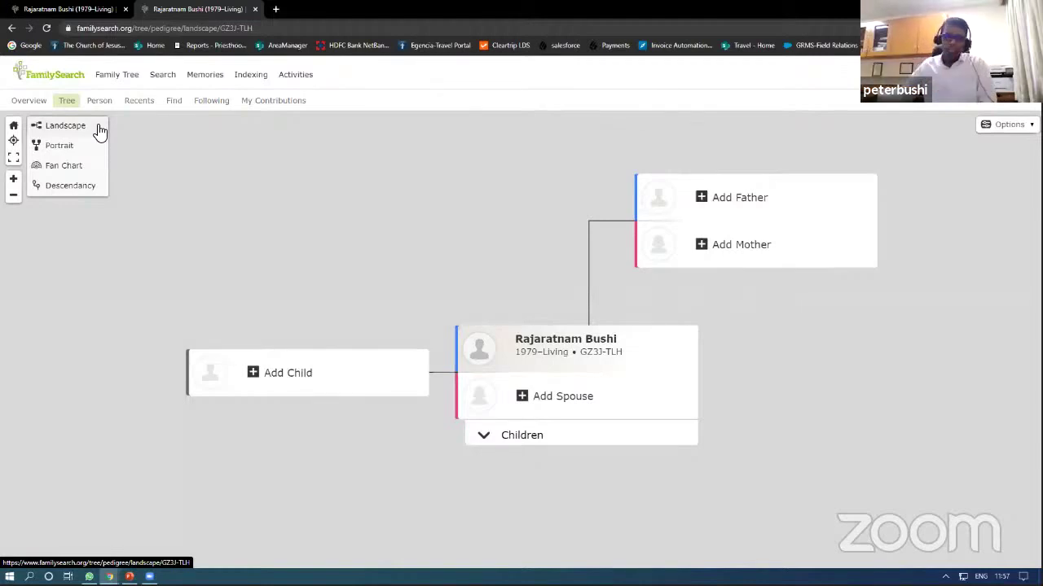
click(67, 147)
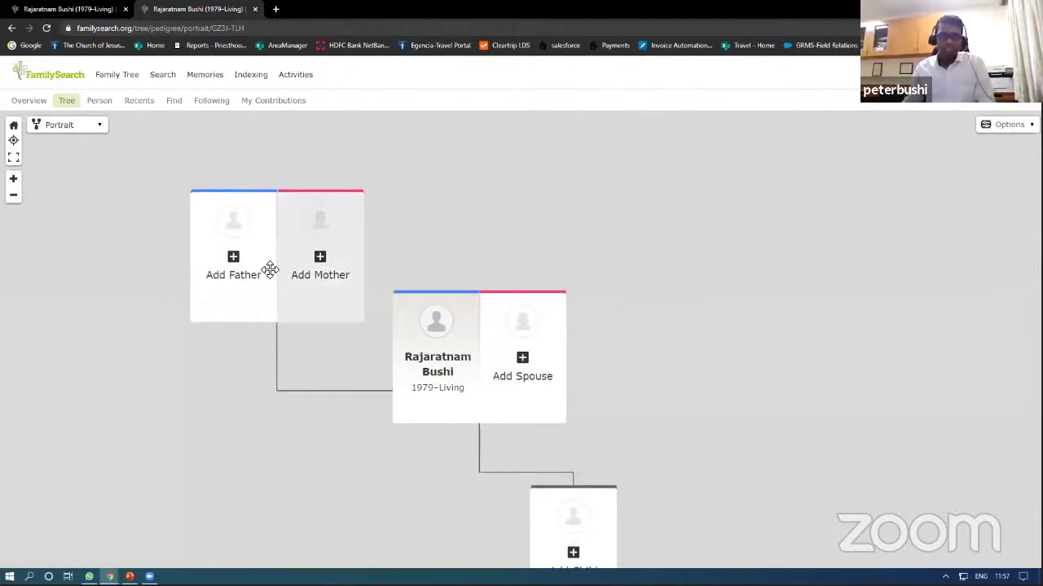
click(105, 130)
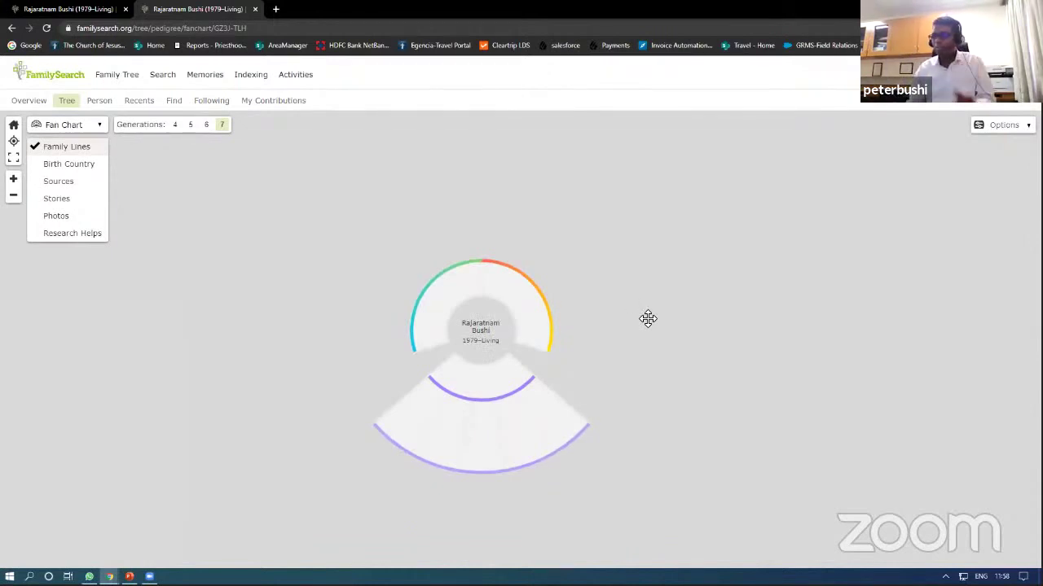
click(97, 128)
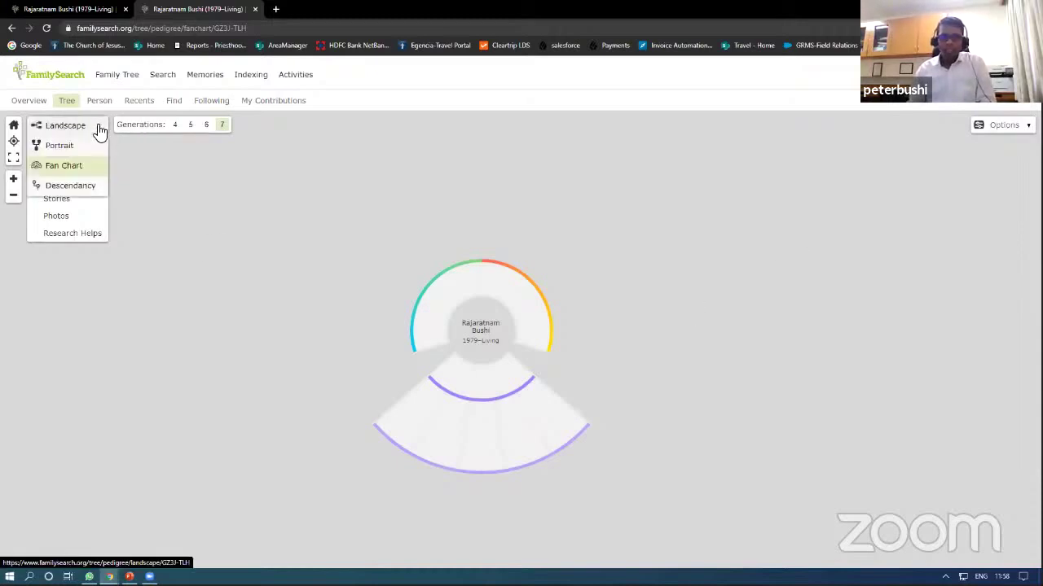
click(81, 189)
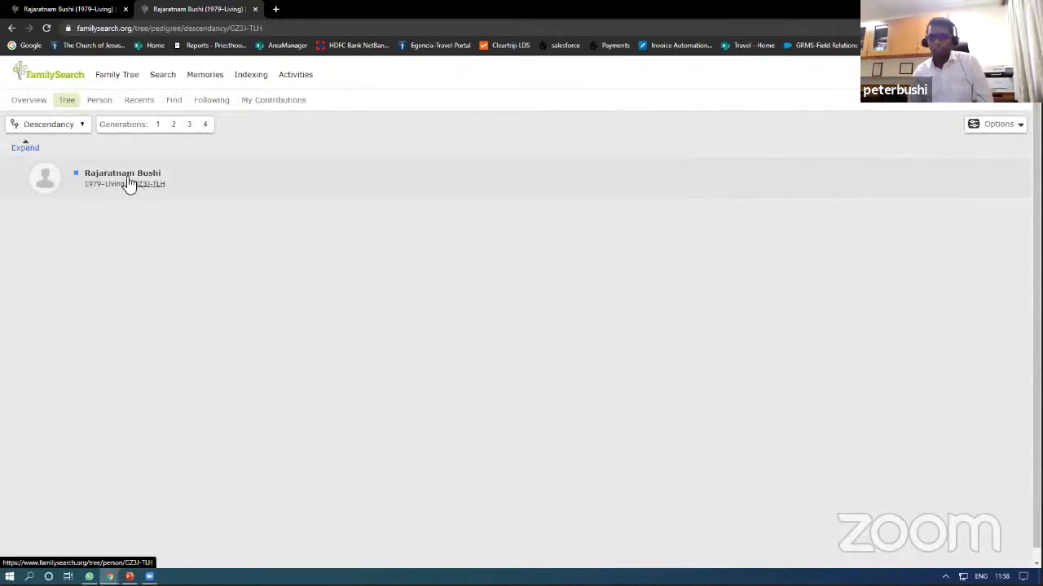
click(77, 127)
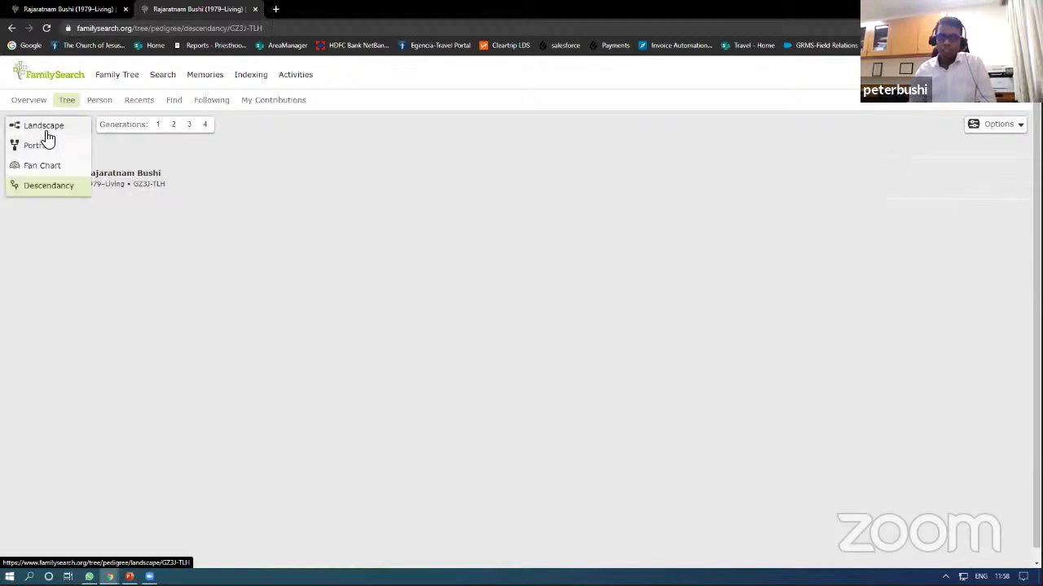
click(45, 129)
drag(477, 226, 382, 260)
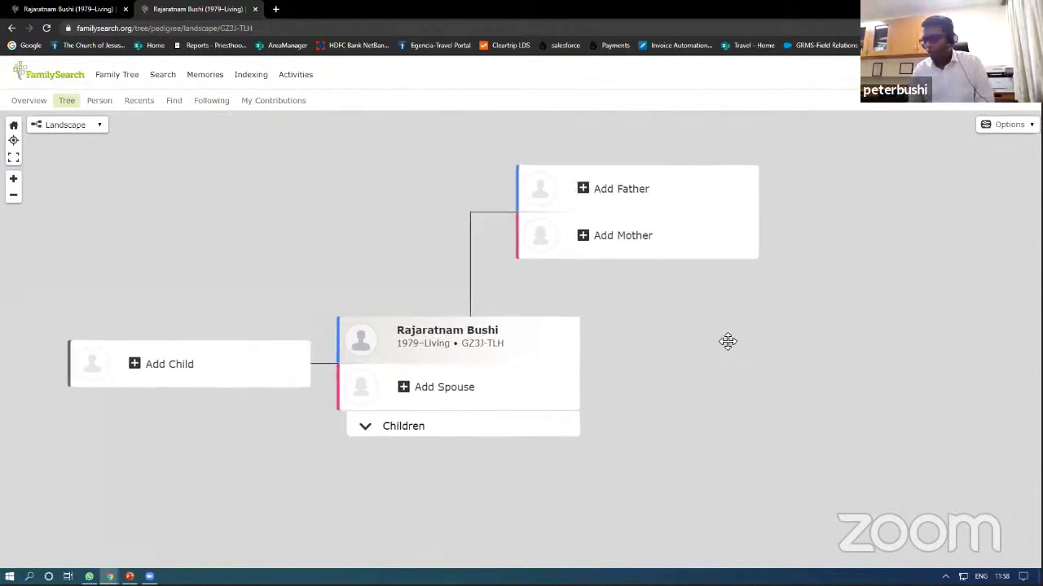
drag(742, 328, 738, 387)
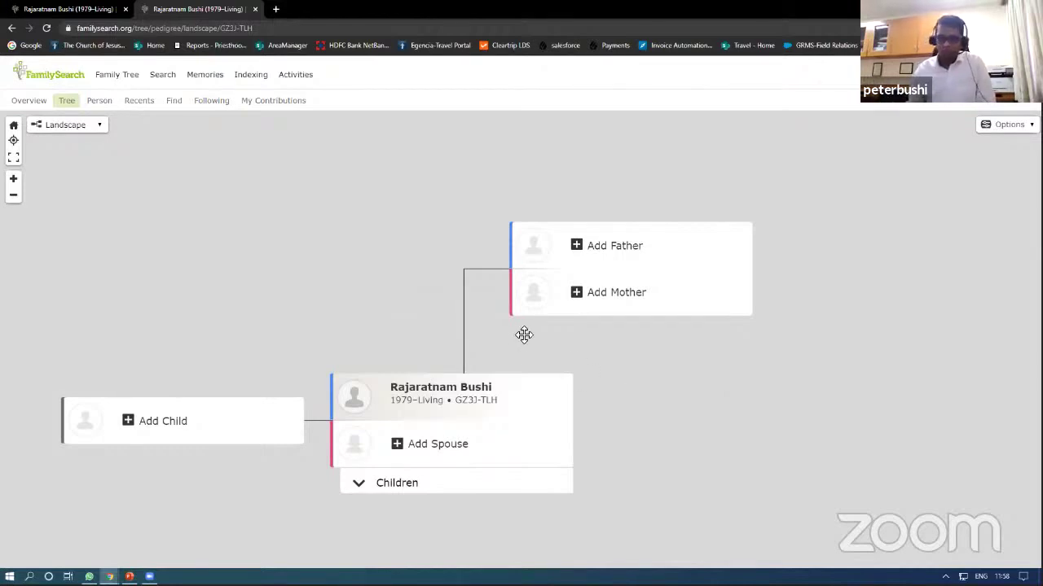
drag(672, 351, 619, 328)
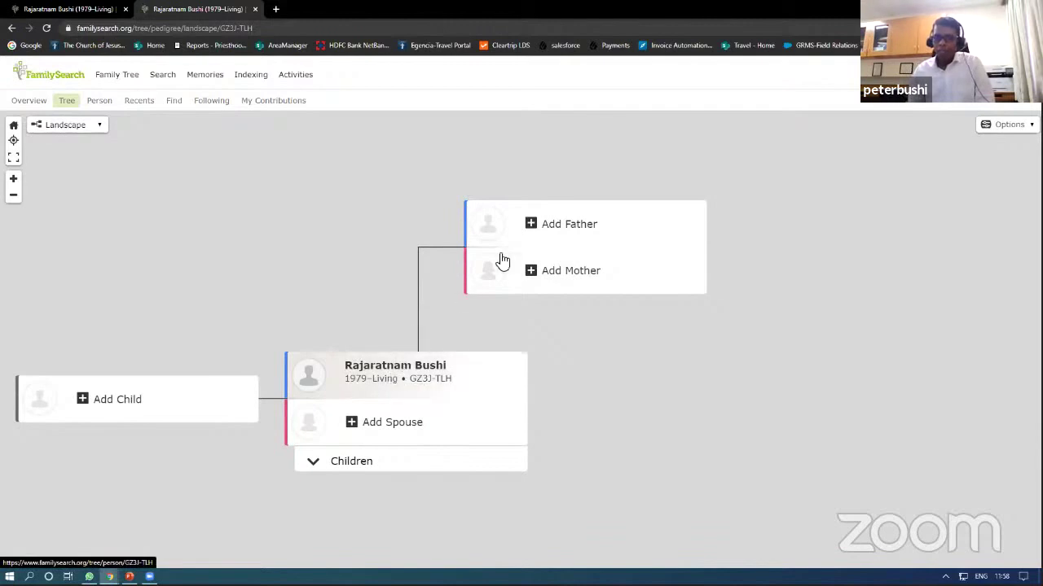
Step: Reopen the Add Father form after dismissing a chat notification and cancelling By ID Number
click(562, 226)
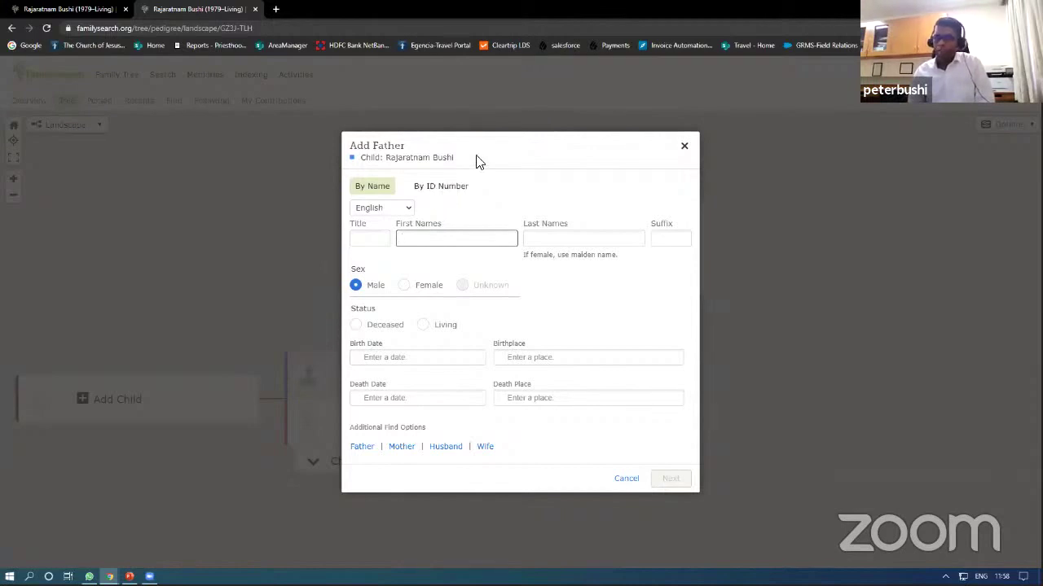
click(684, 149)
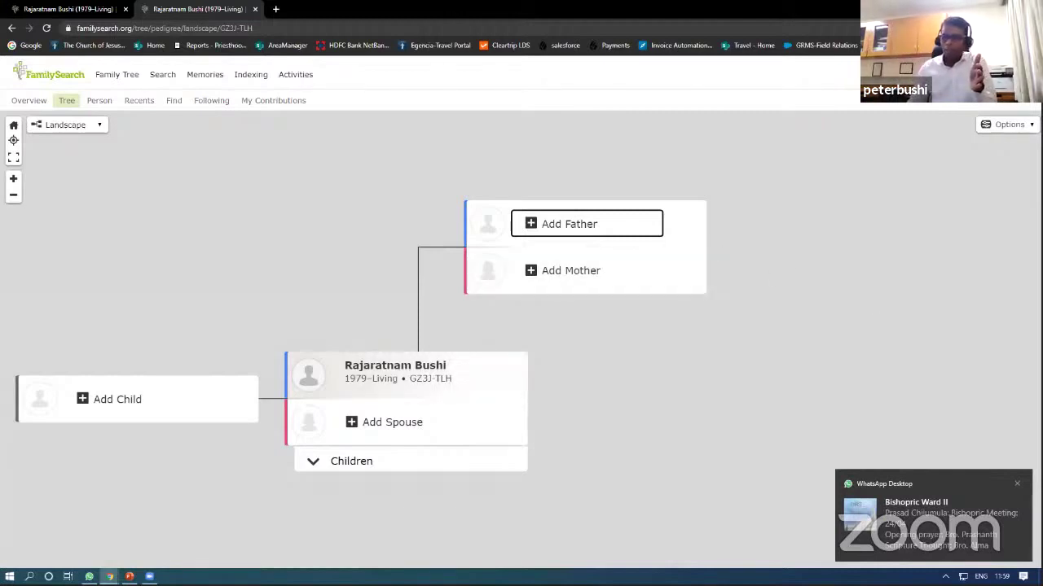
click(1017, 484)
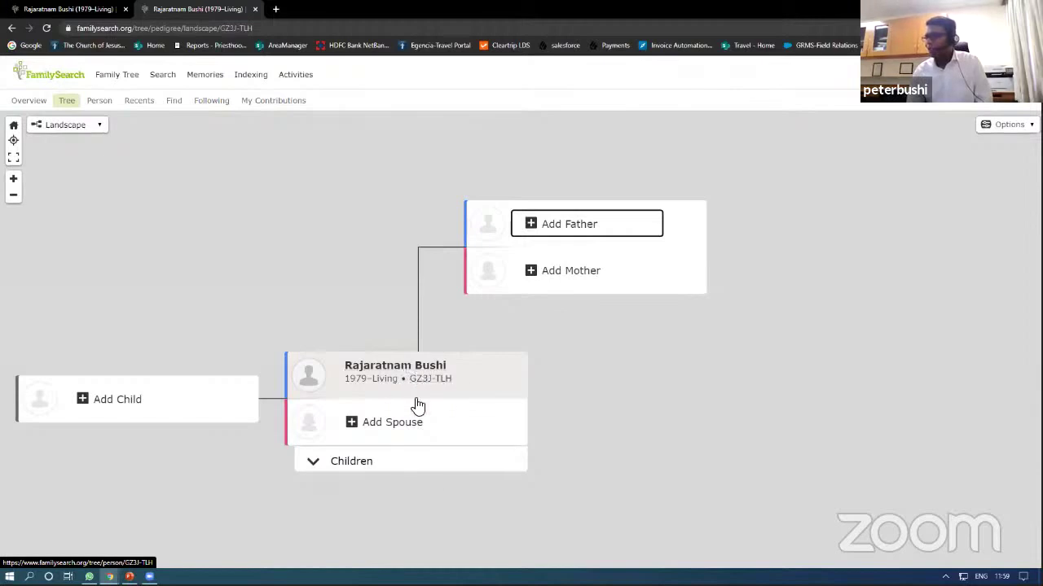
click(574, 229)
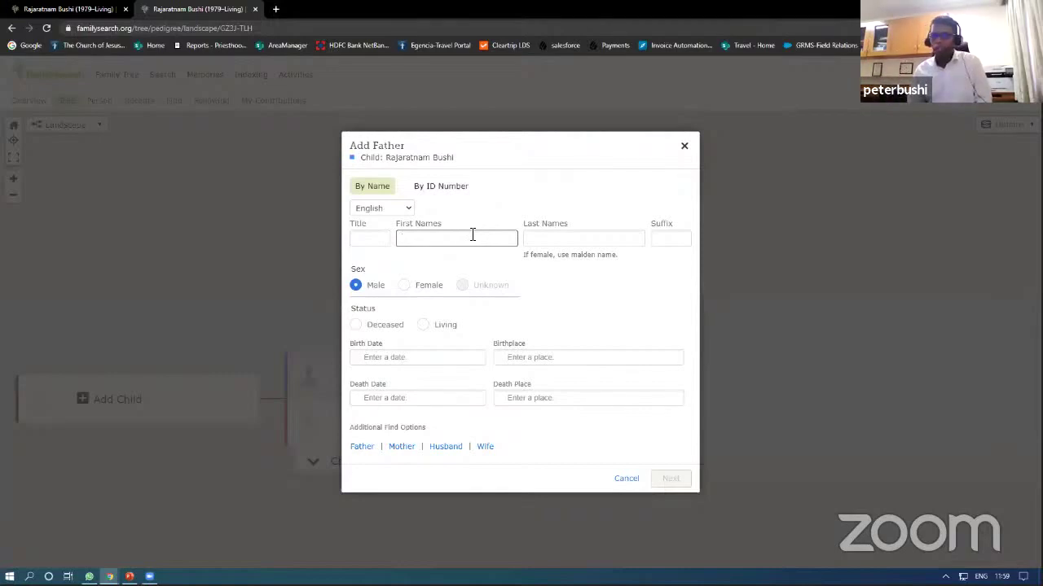
click(427, 188)
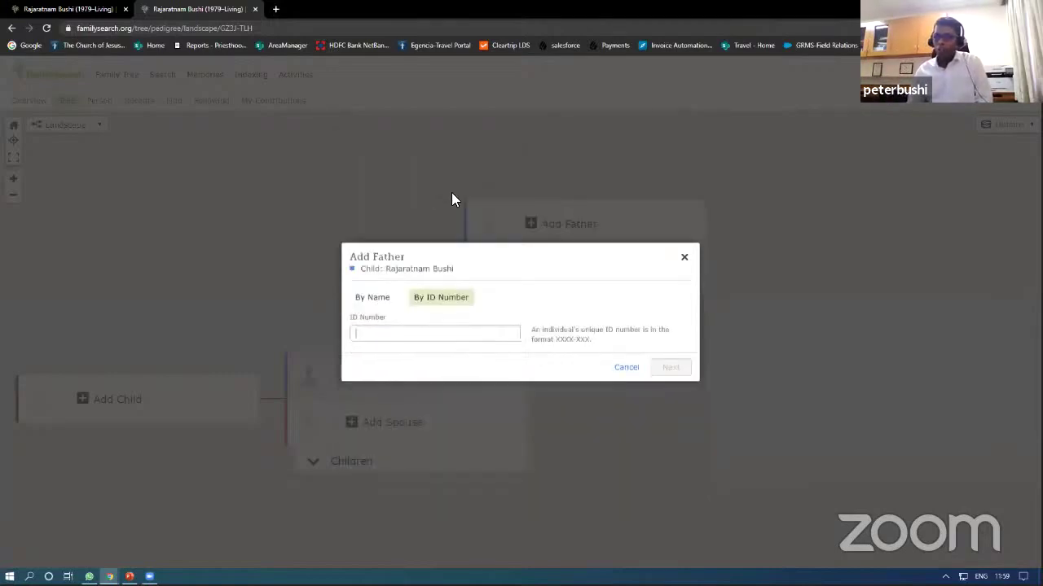
click(633, 367)
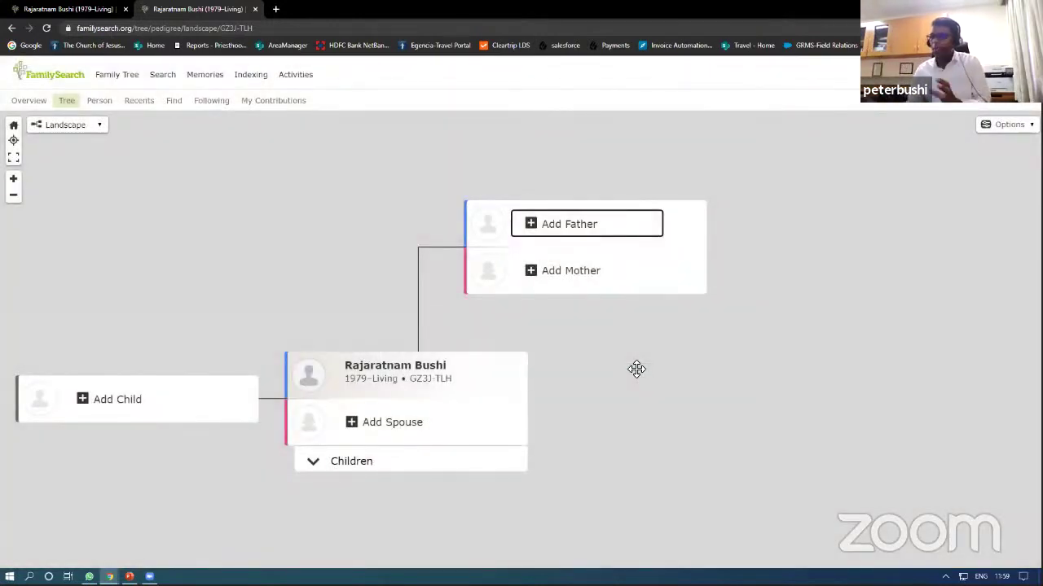
click(575, 223)
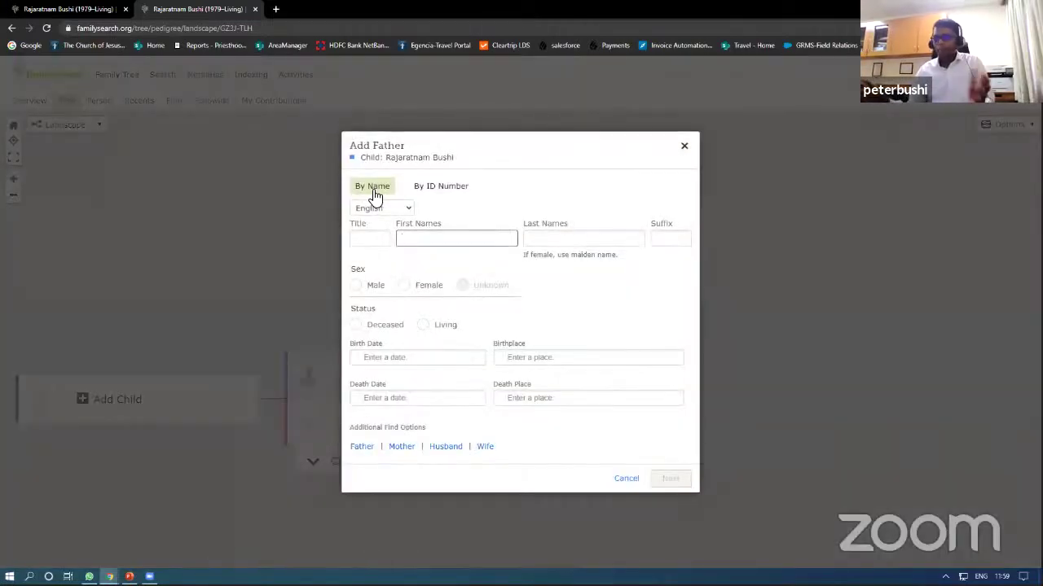
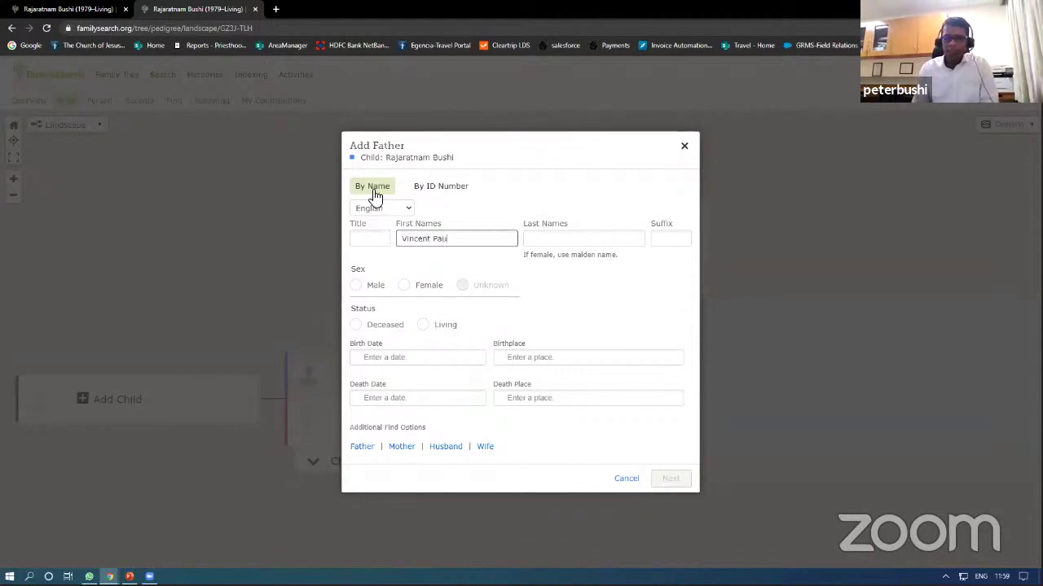
Step: Enter the father's first and last names as a deceased male and search for matches
key(Tab)
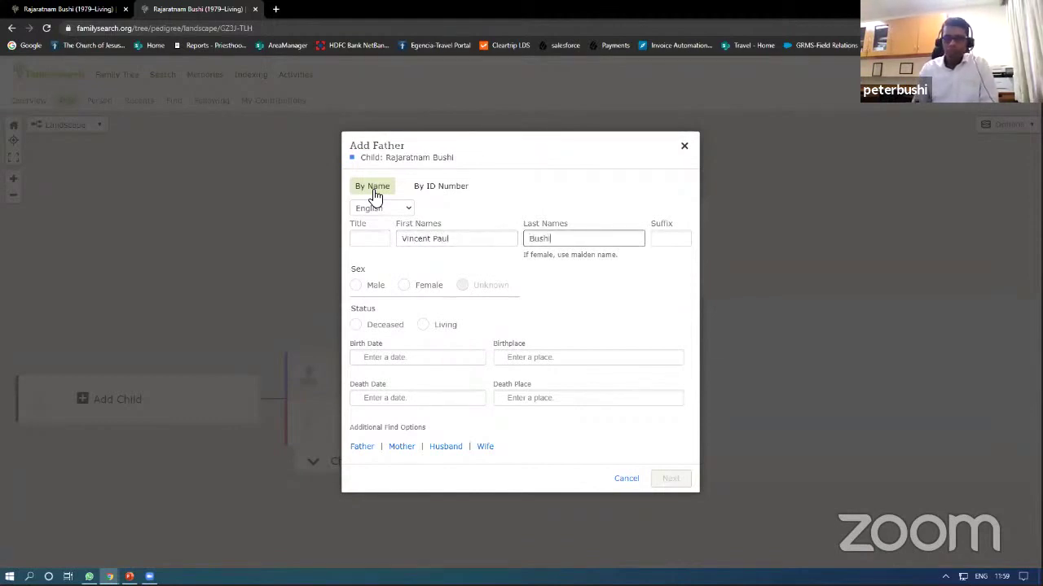
click(360, 289)
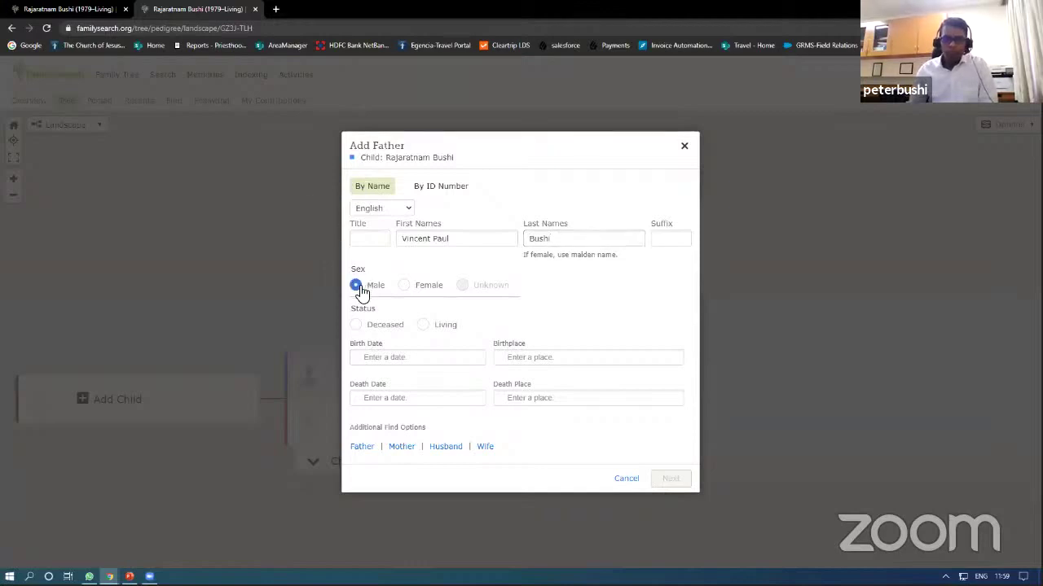
click(356, 325)
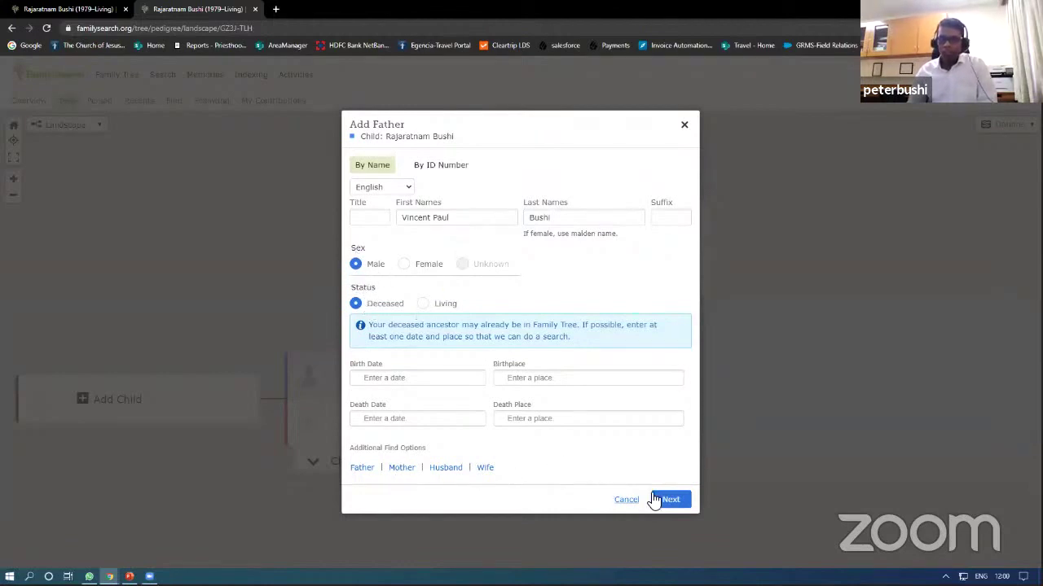
click(671, 501)
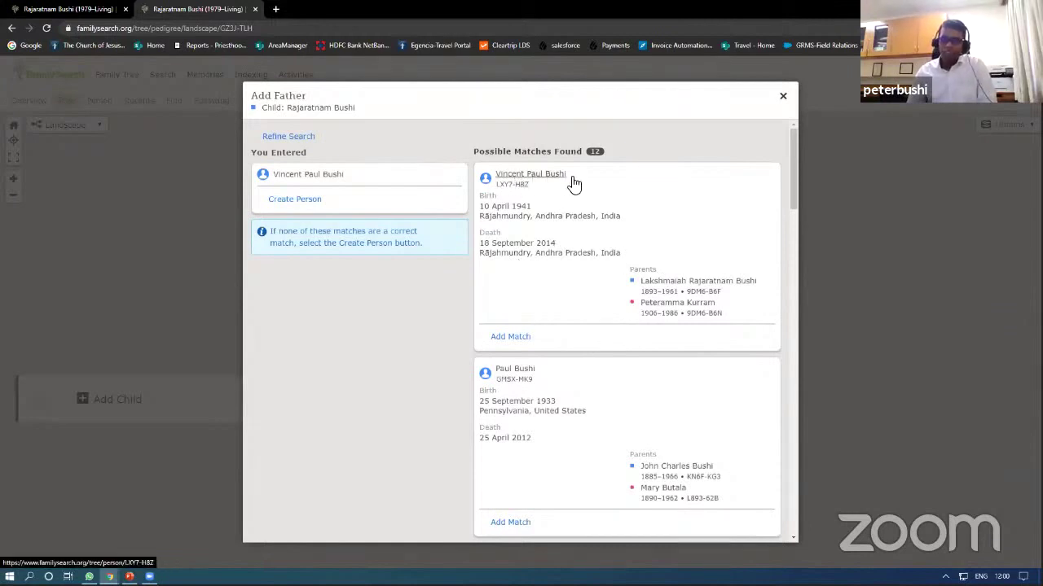
Step: Add the match born 10 April 1941 (1941–2014) as the father from Possible Matches
mouse_move(584, 210)
scroll(584, 209, down, 3)
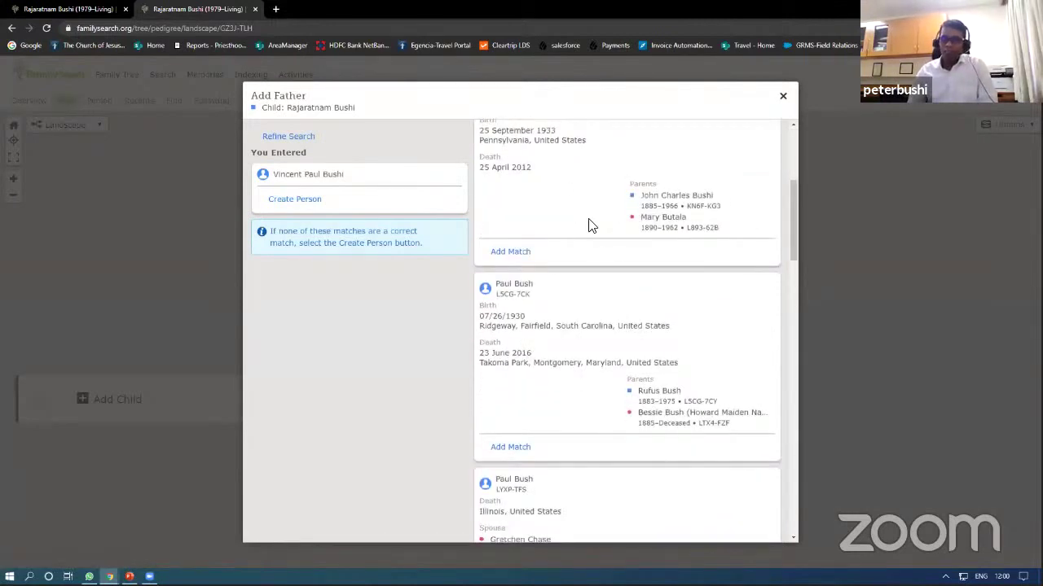
scroll(589, 225, down, 3)
scroll(573, 330, down, 2)
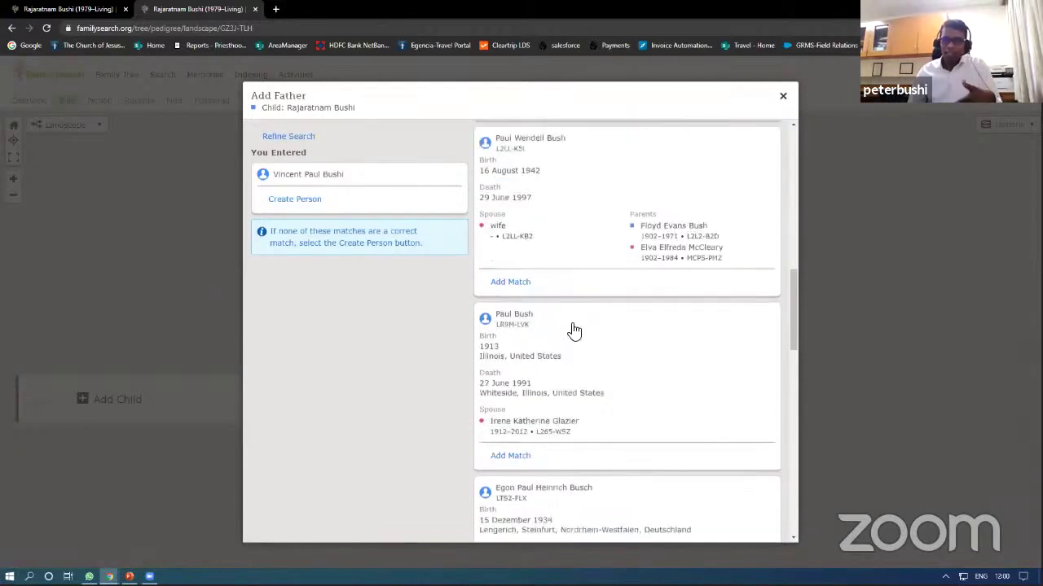
scroll(573, 330, down, 4)
scroll(572, 330, up, 10)
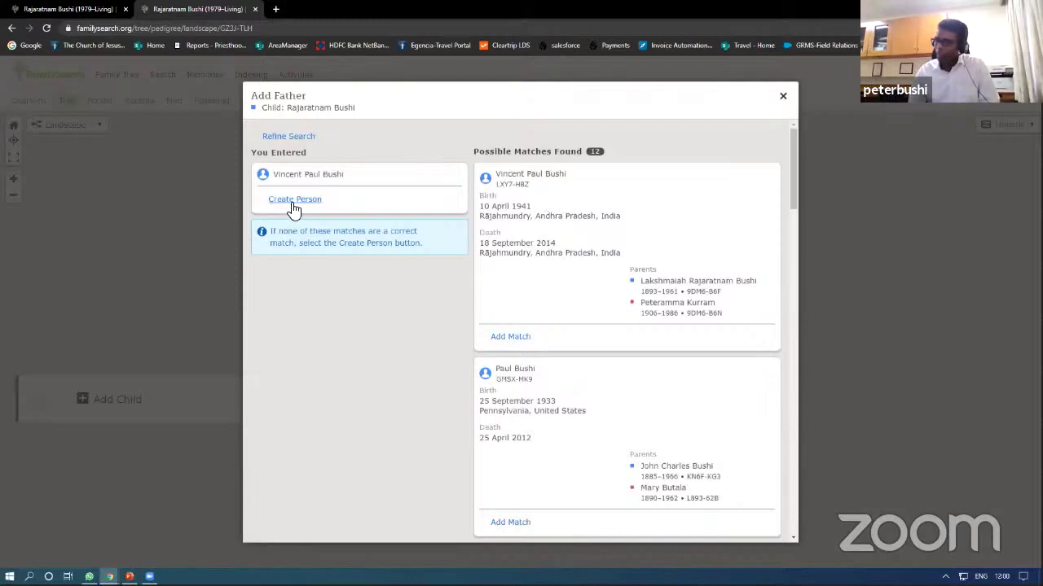
click(510, 337)
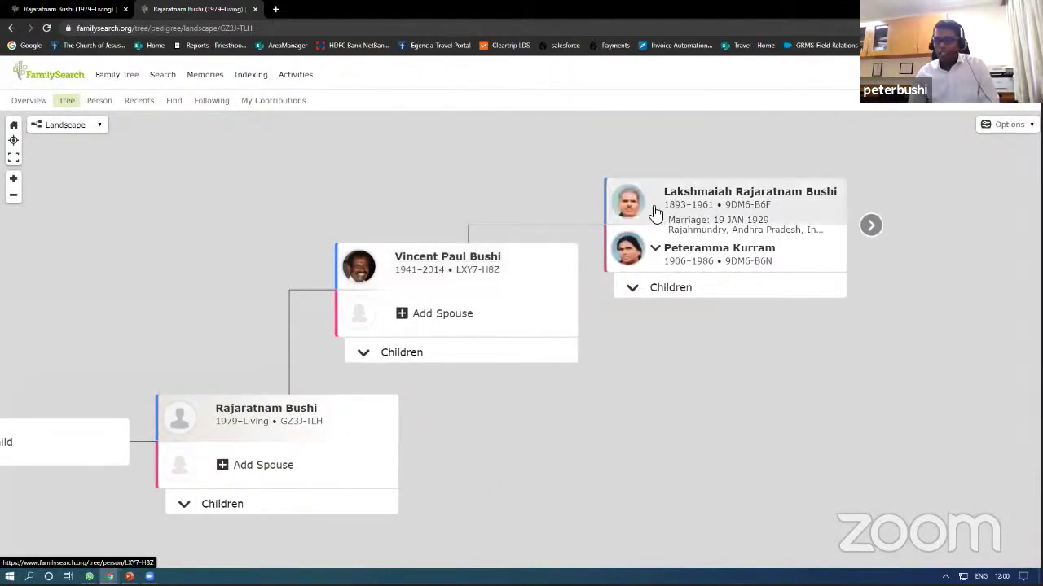
Step: Load the grandfather's ancestors and drag the tree to recentre on the father's card
click(871, 226)
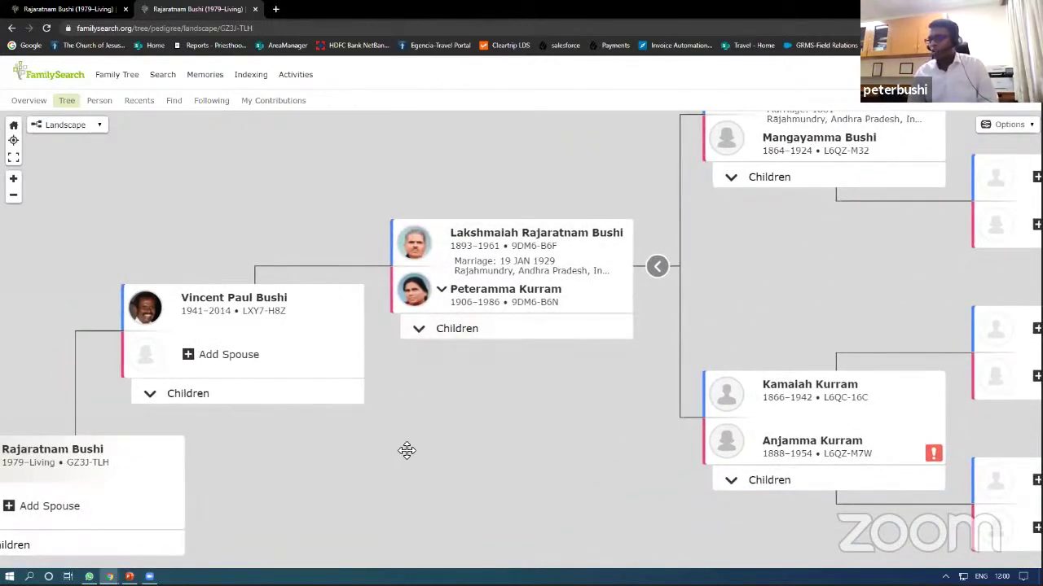
drag(404, 449, 623, 448)
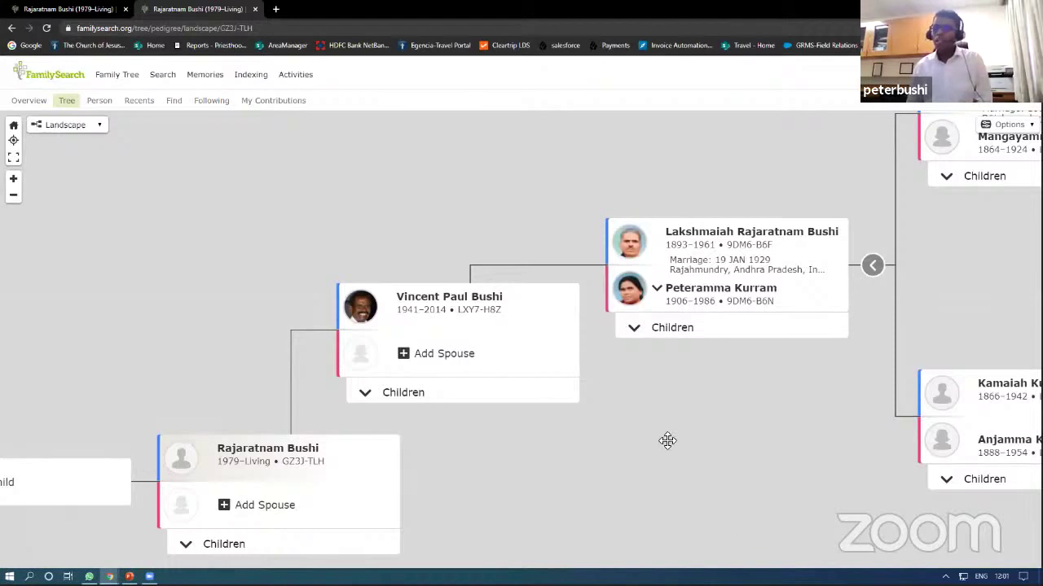
drag(665, 440, 459, 481)
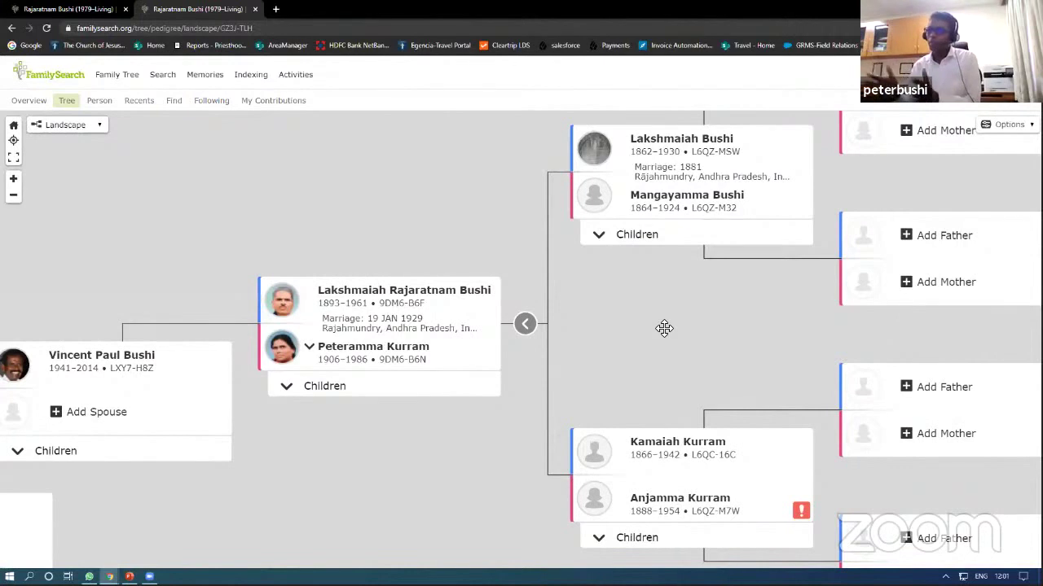
drag(650, 310, 765, 323)
drag(549, 437, 726, 408)
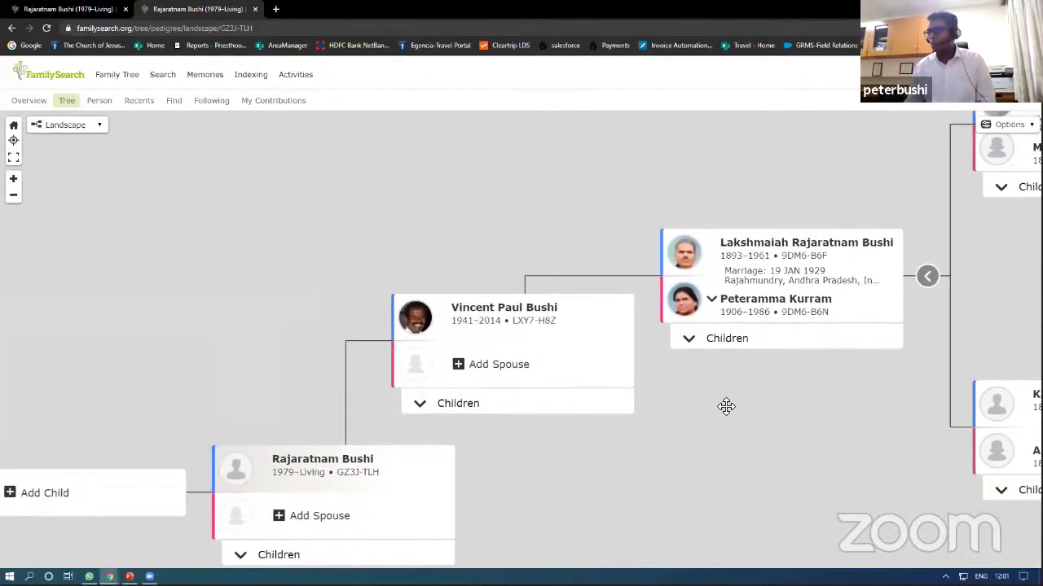
drag(435, 415, 556, 386)
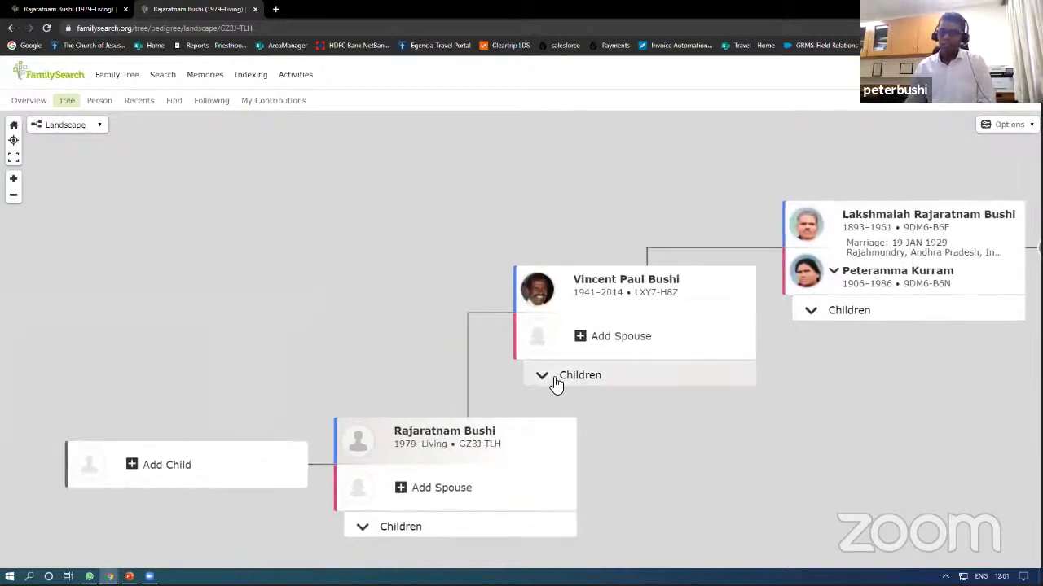
Step: Add the father's spouse by first and last name as Living, creating her as a new person
click(603, 342)
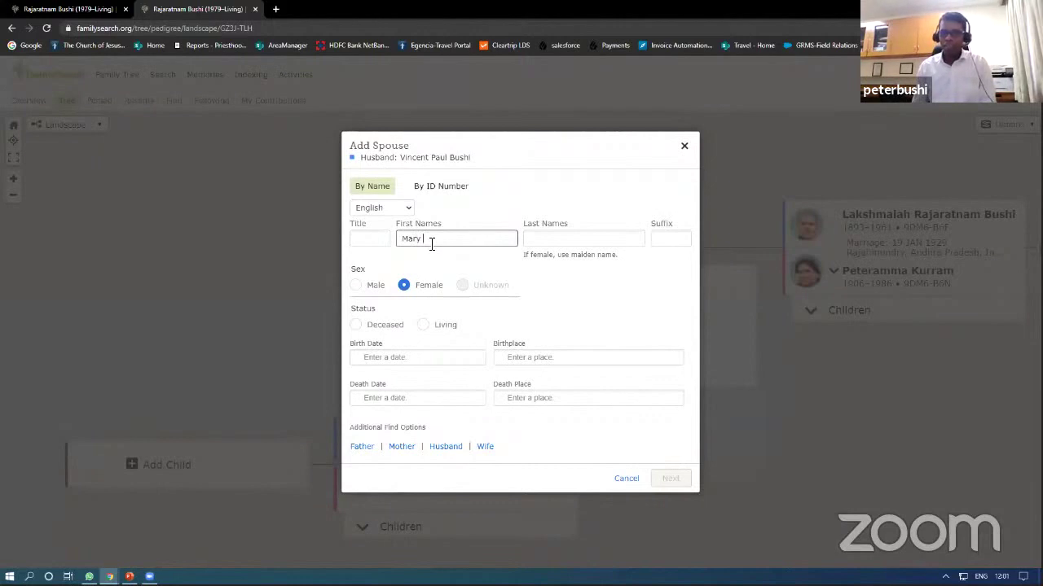
click(553, 237)
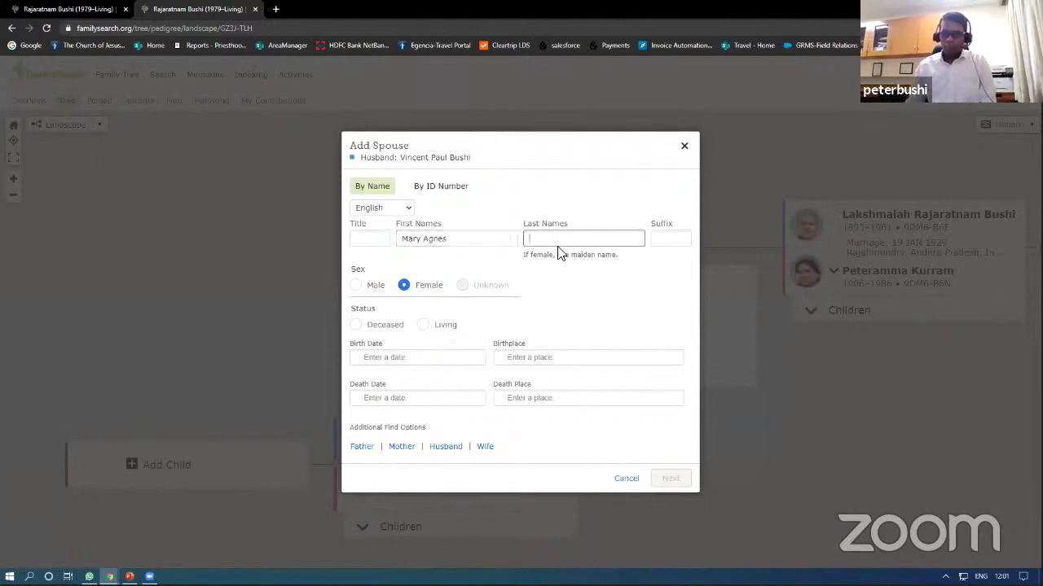
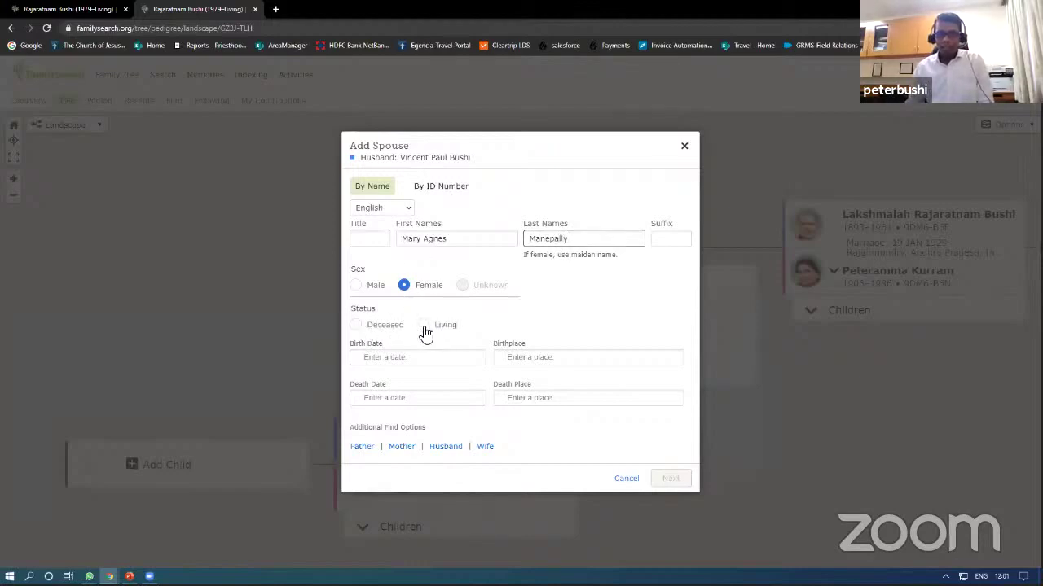
click(423, 328)
click(668, 468)
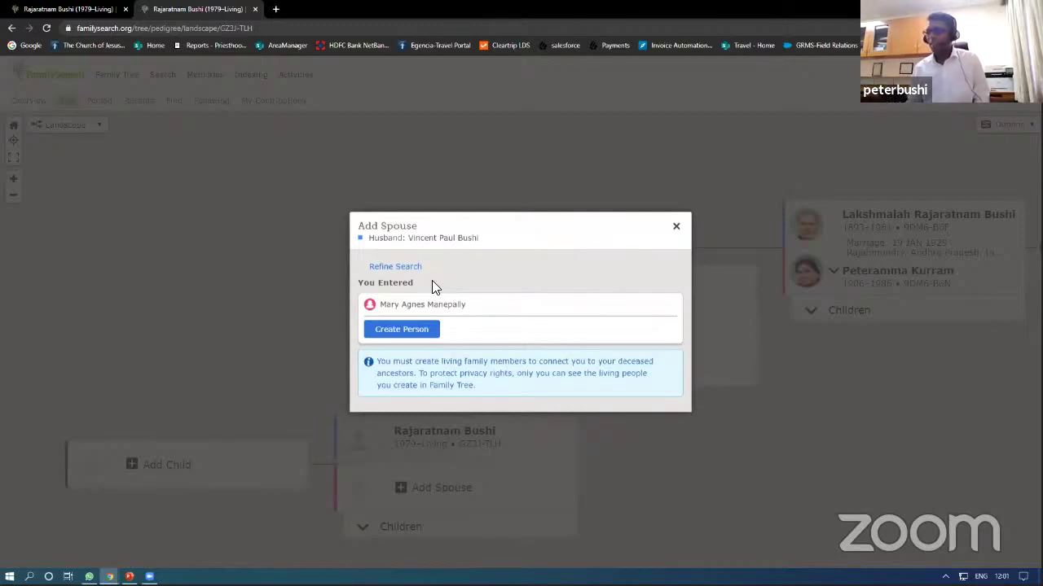
click(410, 330)
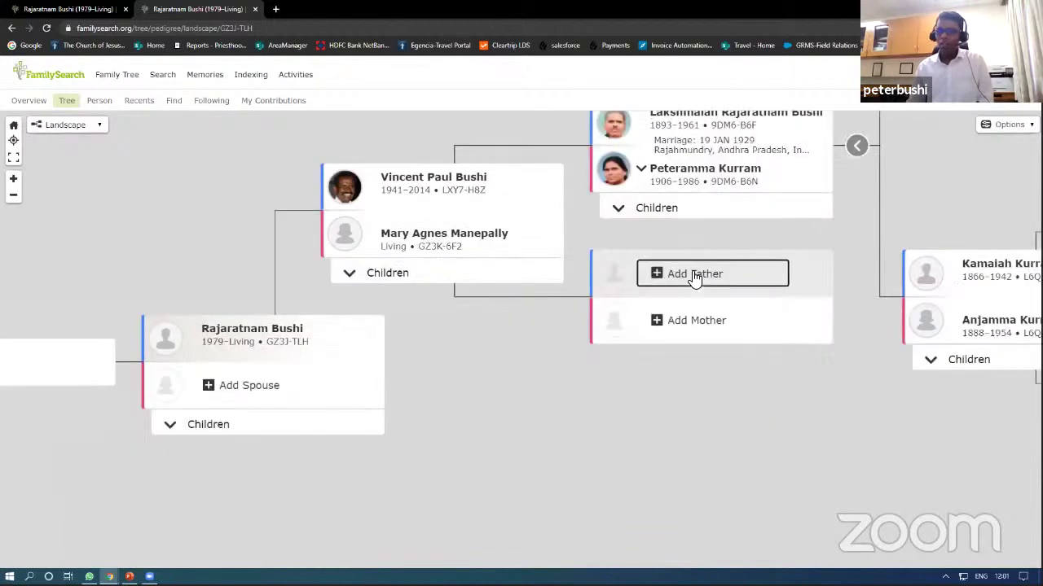
Step: Start an Add Father form for the new wife and switch its name language to Chinese
click(696, 275)
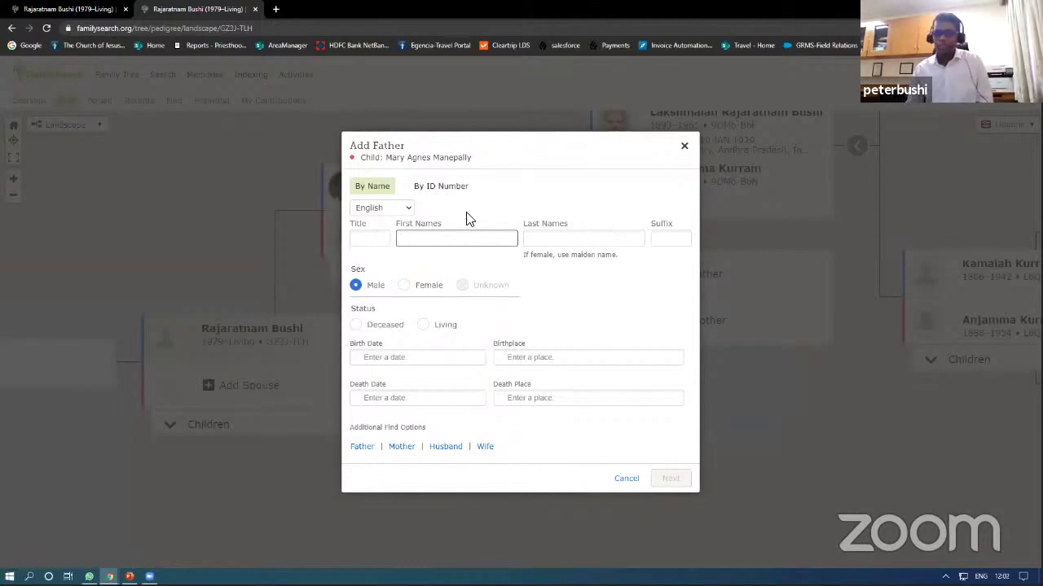
click(408, 213)
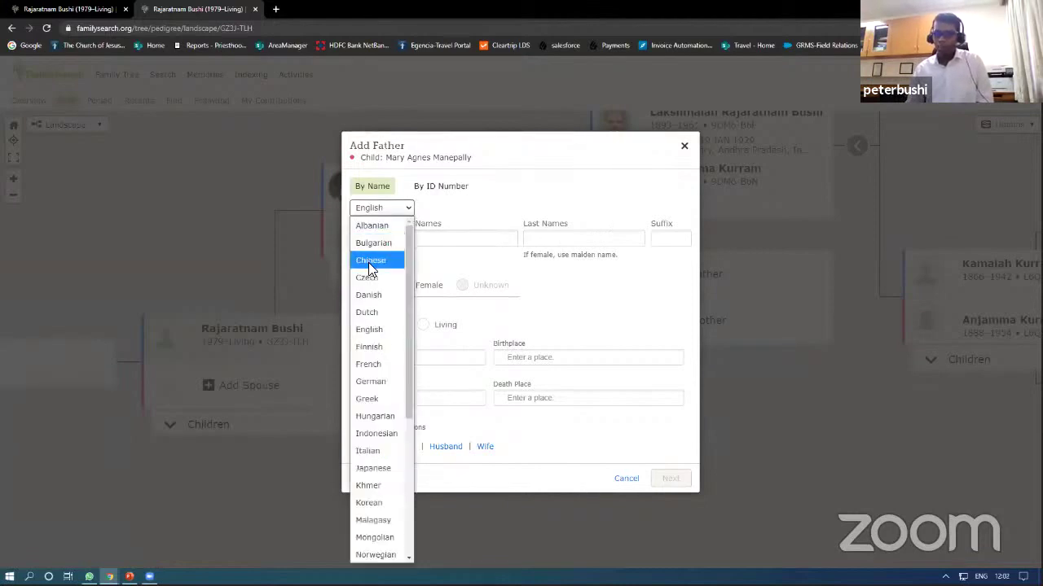
key(Escape)
key(Down)
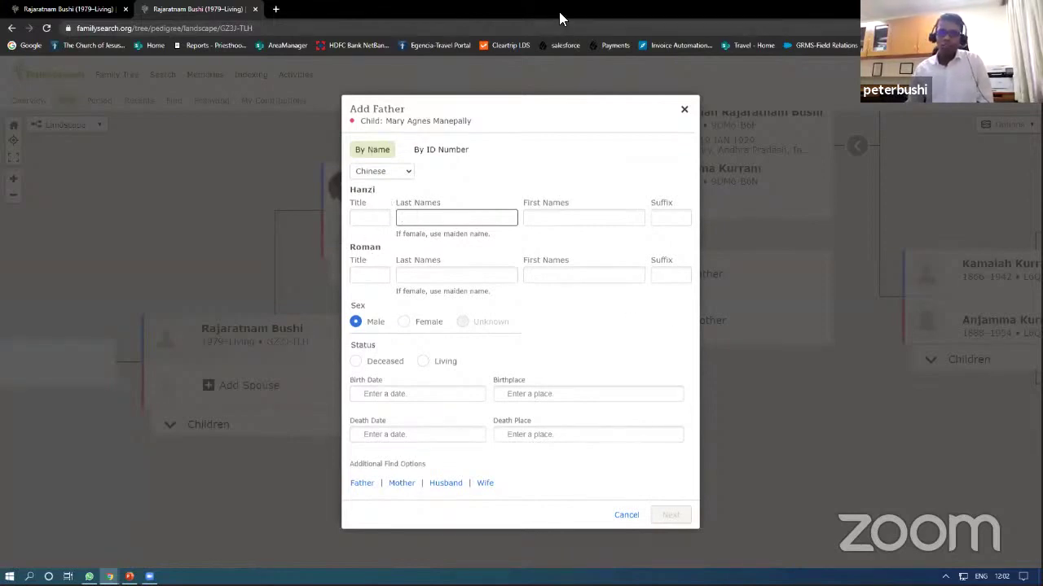
Step: Search Google for 'chinese names' in a new tab, copy 映月, and return to FamilySearch
click(275, 9)
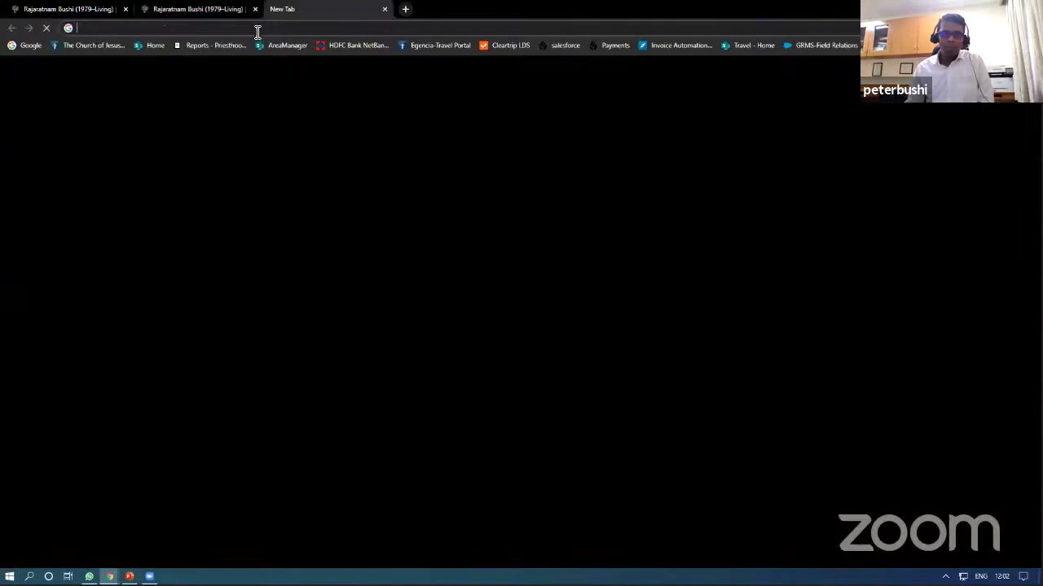
text(chinese)
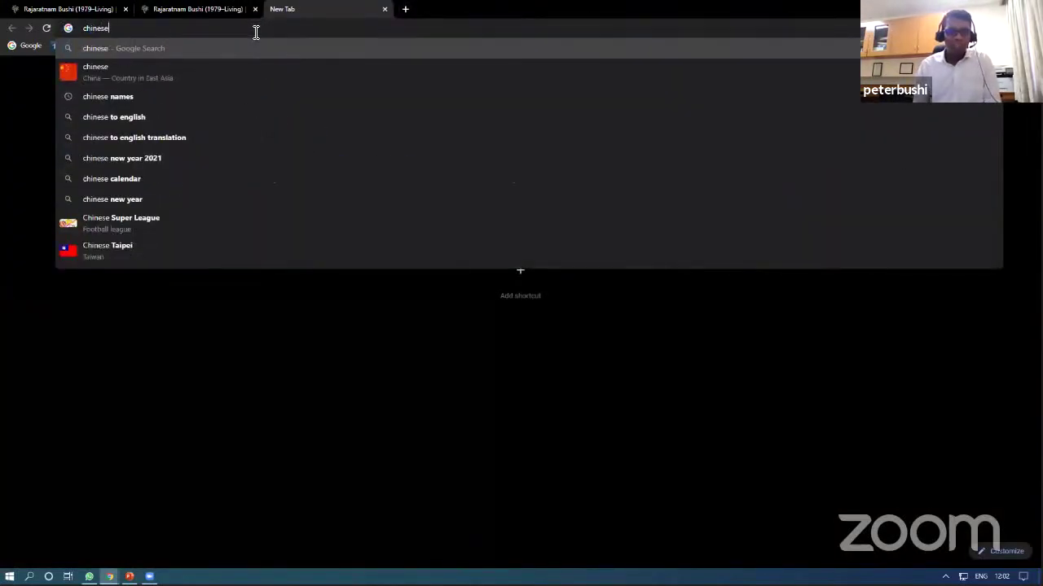
text( names)
key(Return)
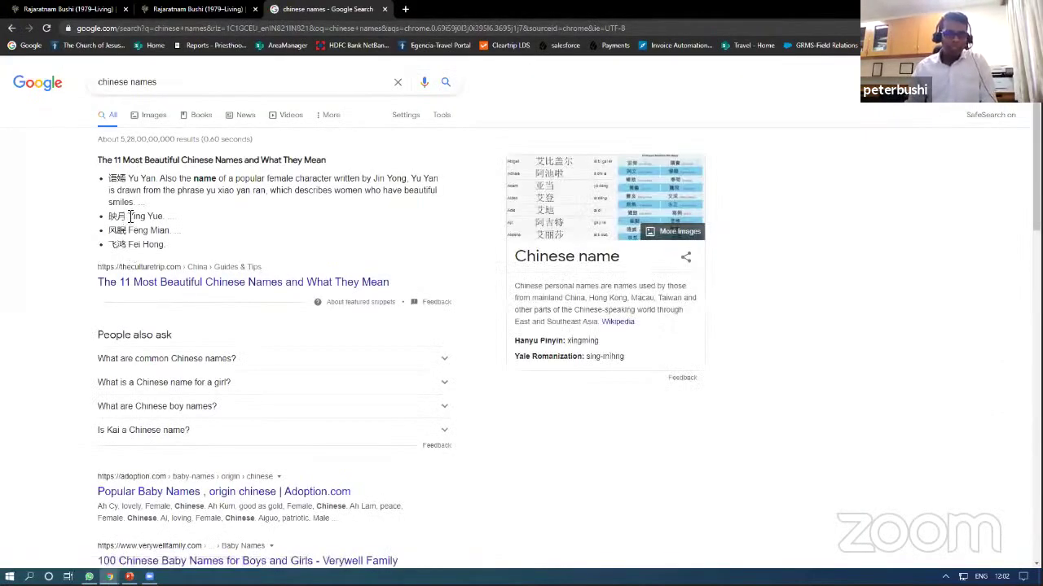
drag(130, 216, 111, 215)
key(ctrl+c)
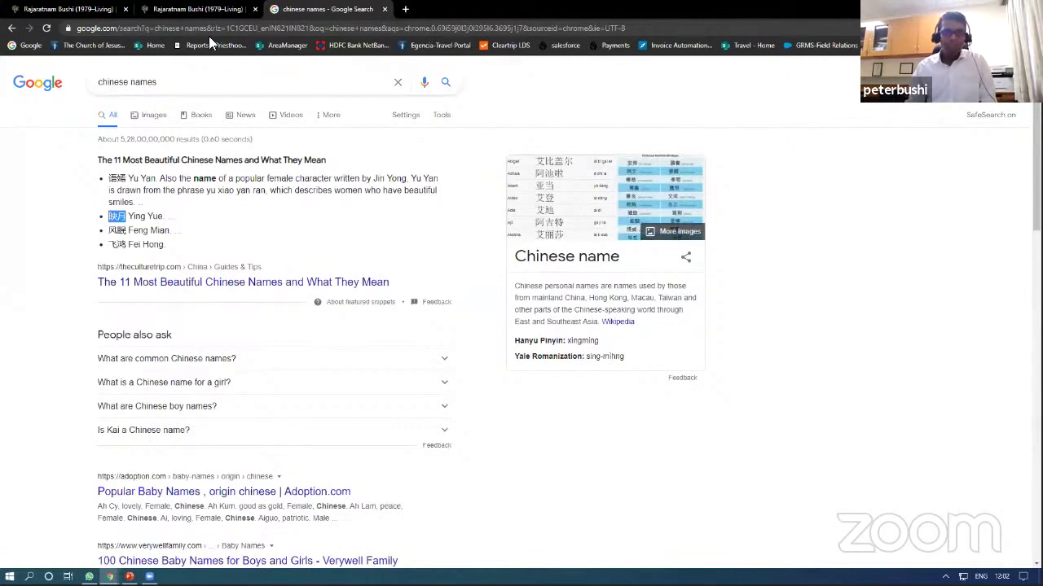
click(217, 18)
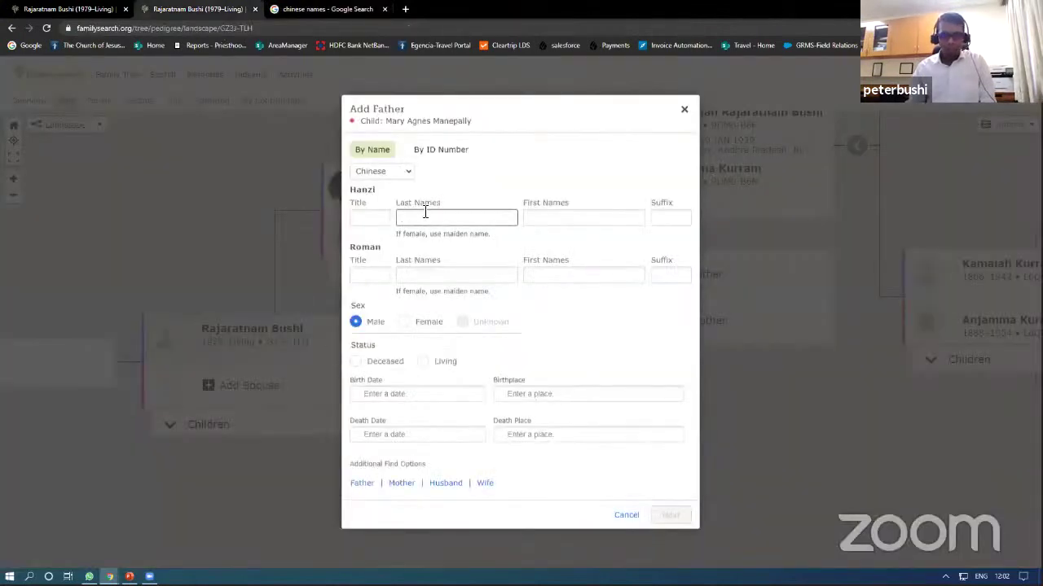
Step: Paste 映月 as the Hanzi last name and change the Roman last name to 'Ching YUE'
key(ctrl+v)
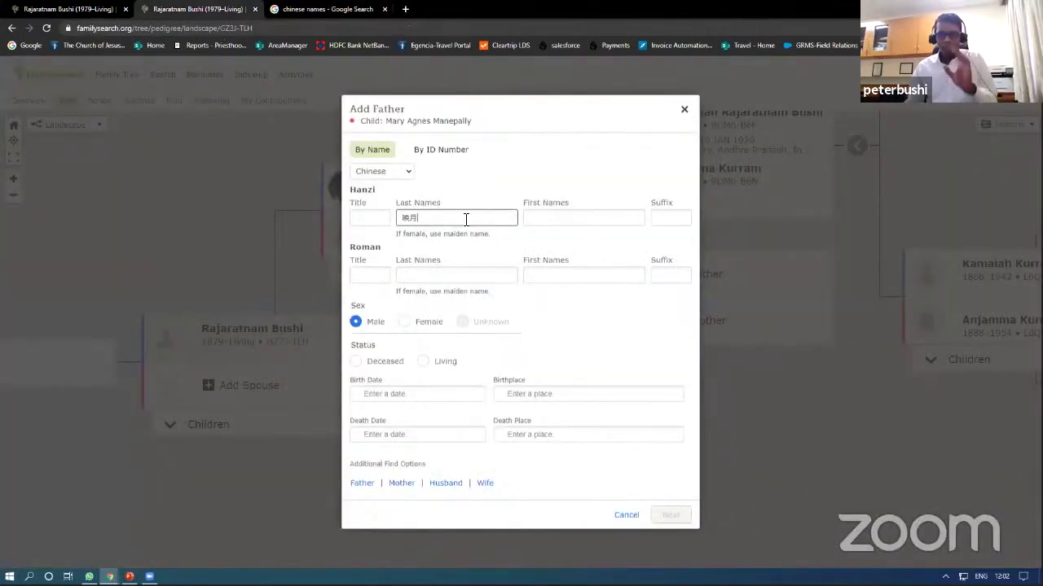
key(Tab)
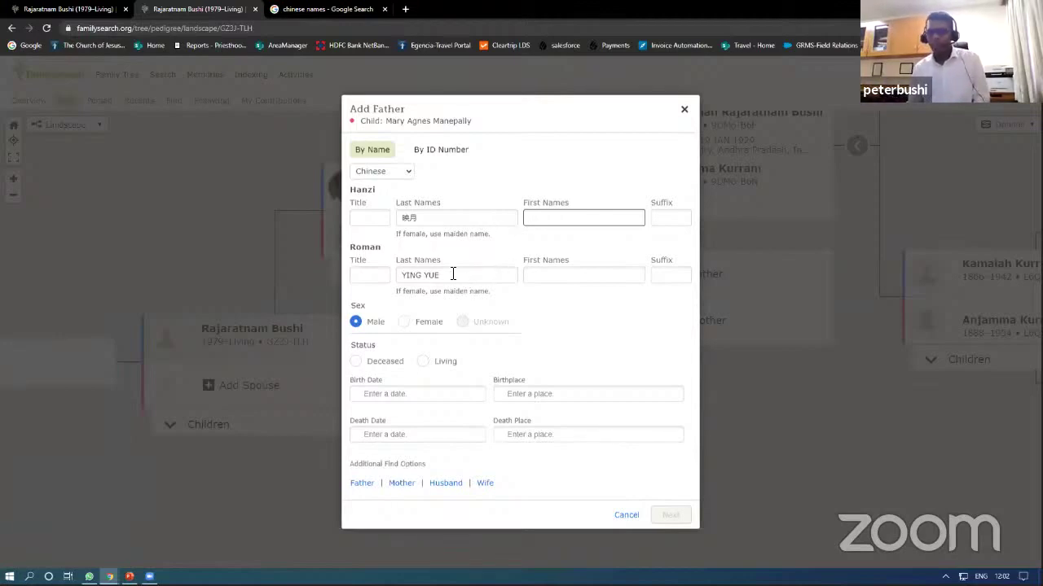
click(447, 277)
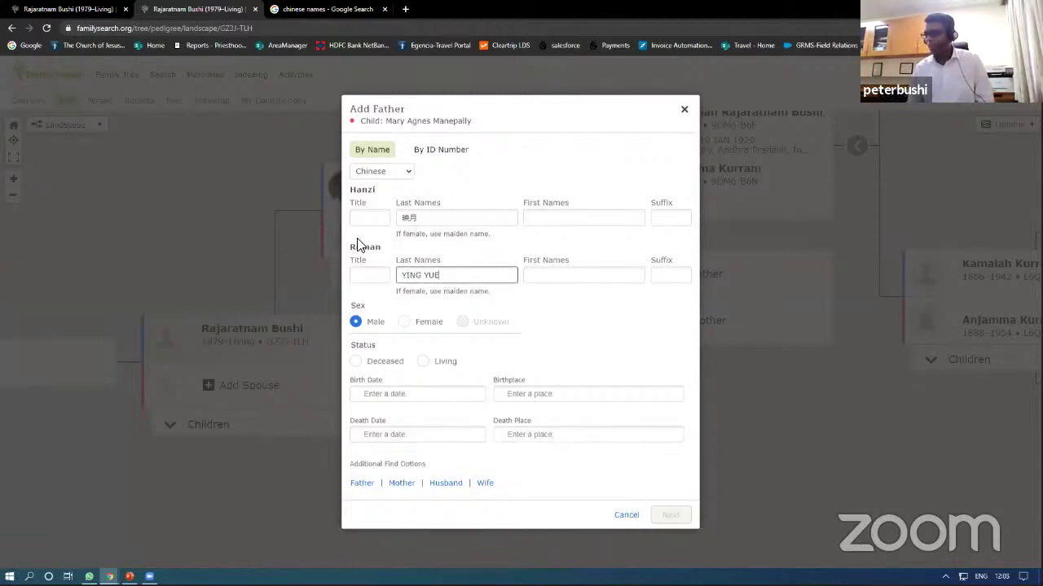
drag(465, 277, 399, 275)
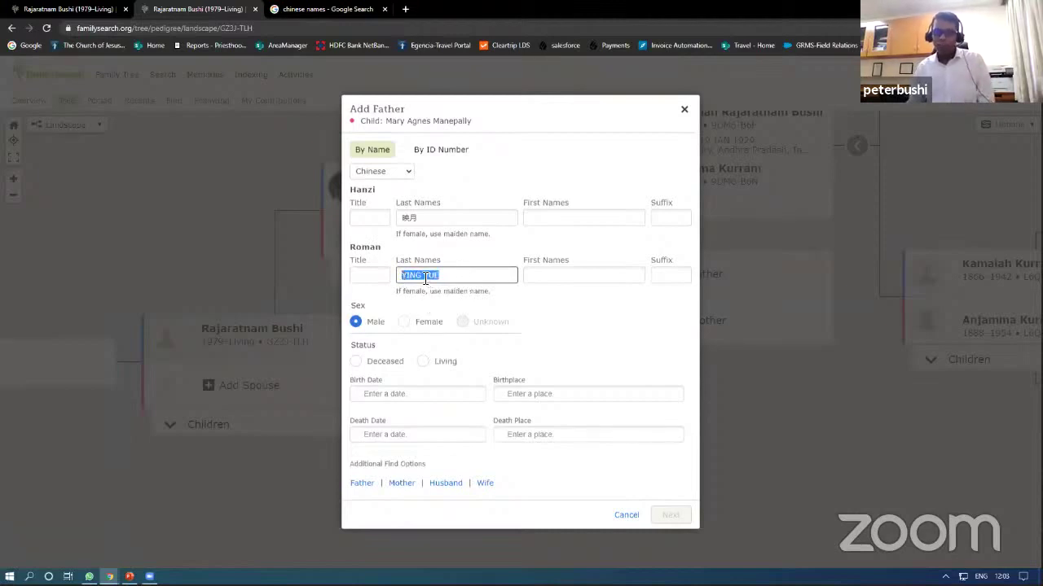
click(425, 278)
key(BackSpace)
key(BackSpace)
key(BackSpace)
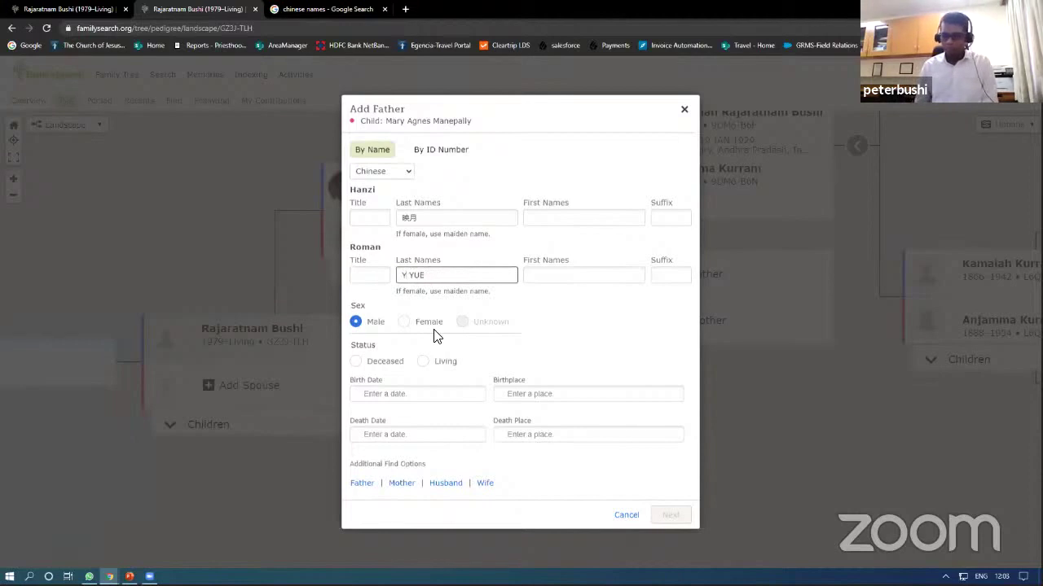
key(BackSpace)
text(Ching)
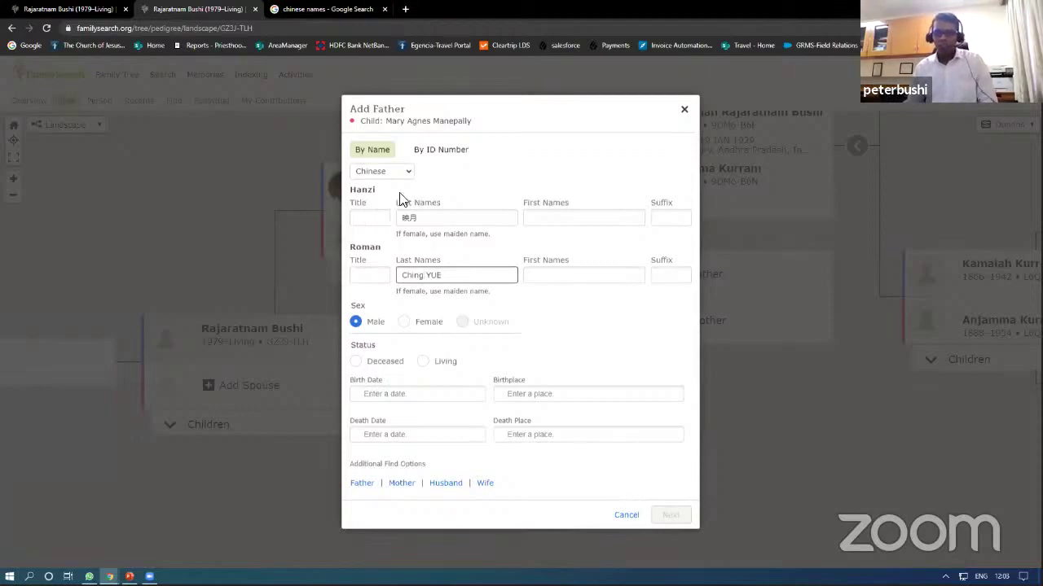
Step: Close the Add Father form and go to Memories > Gallery
click(684, 114)
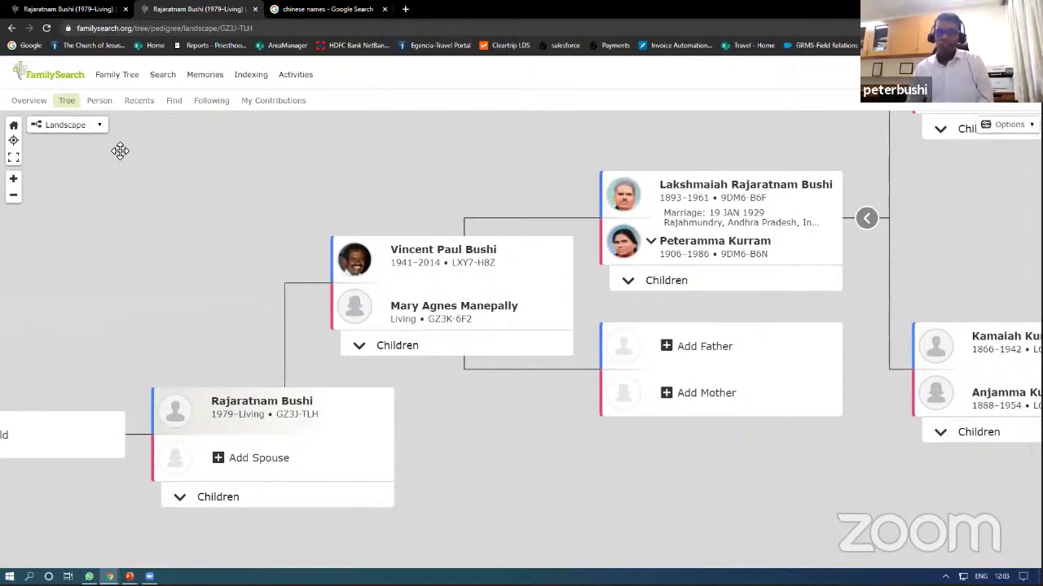
mouse_move(202, 83)
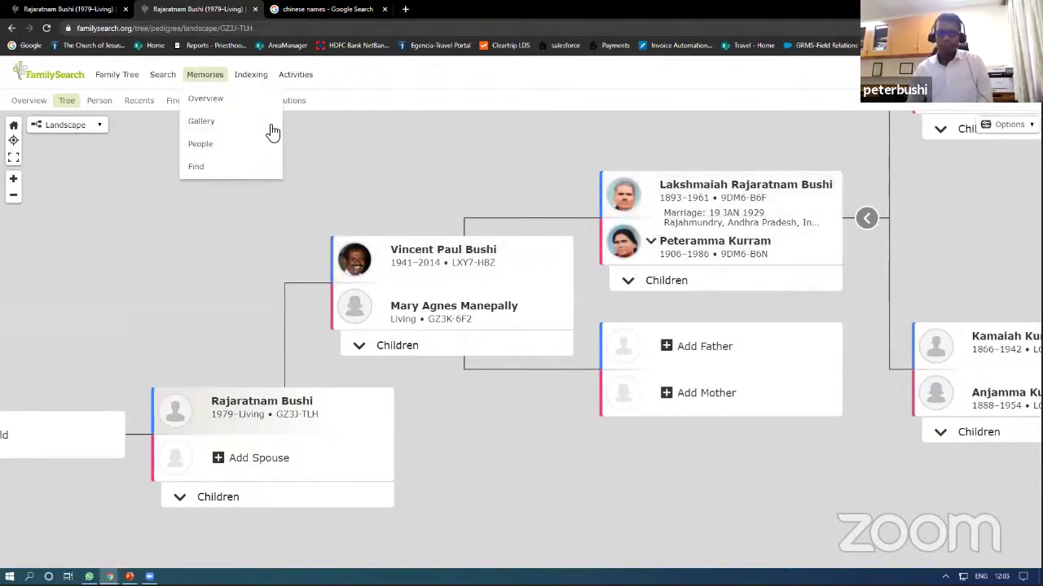
click(202, 122)
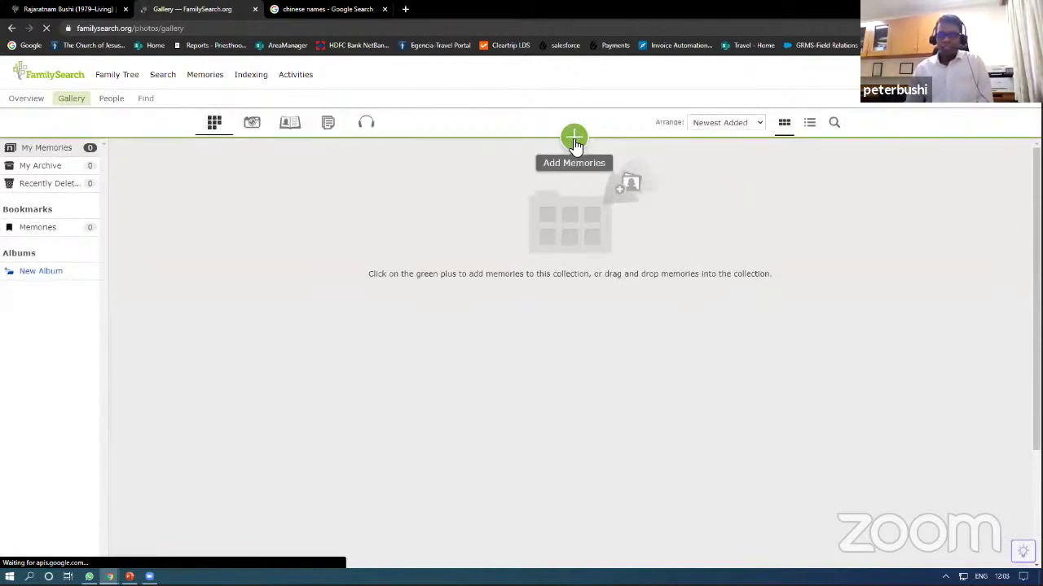
Step: Open the Add Memories upload panel, then bring up the Windows Start menu
click(574, 139)
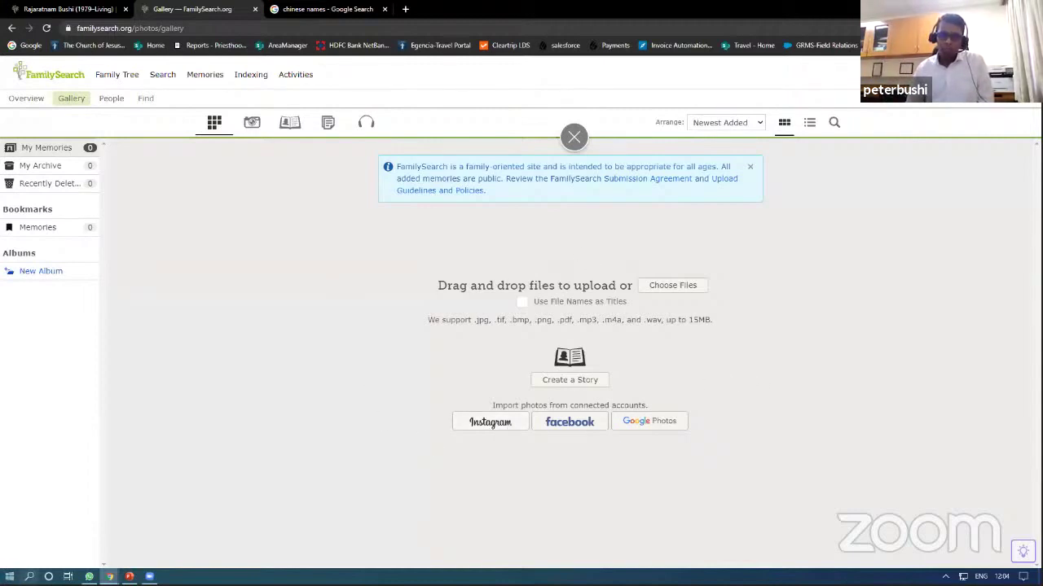
click(9, 577)
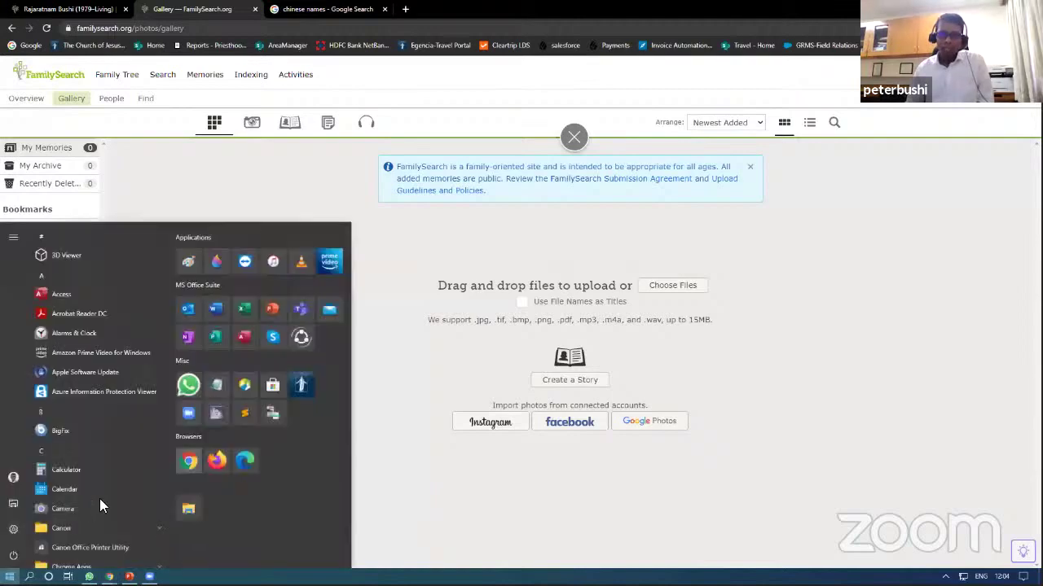
Step: In File Explorer, drag the tumblr PNG from Documents onto the gallery upload area
click(187, 510)
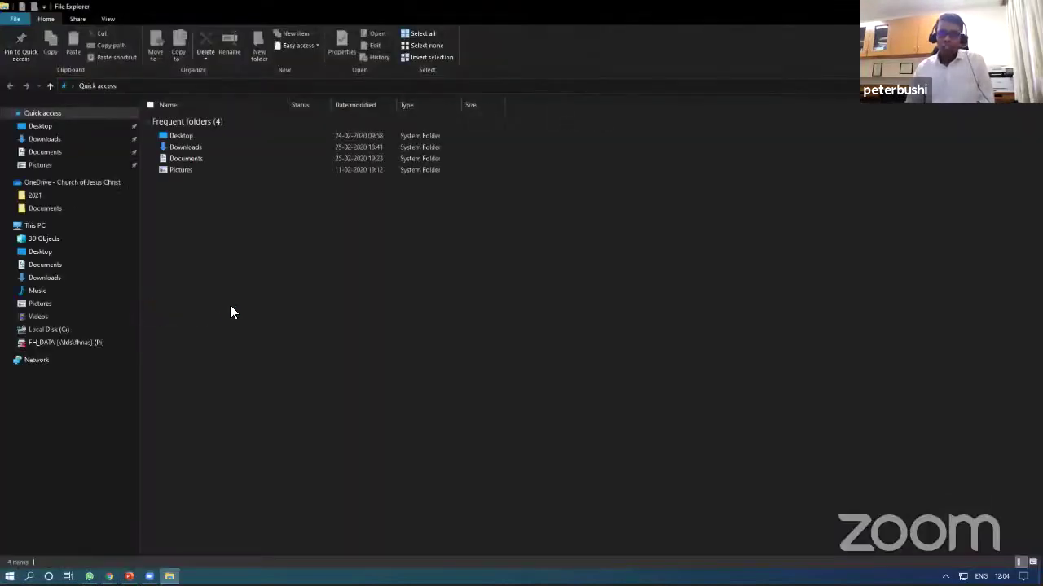
click(45, 167)
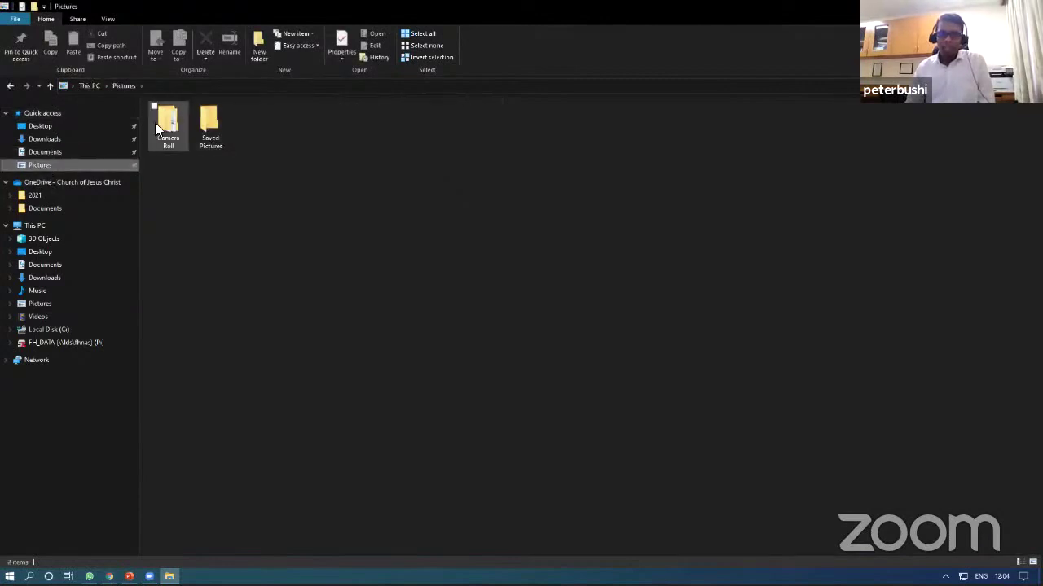
double_click(155, 122)
double_click(177, 136)
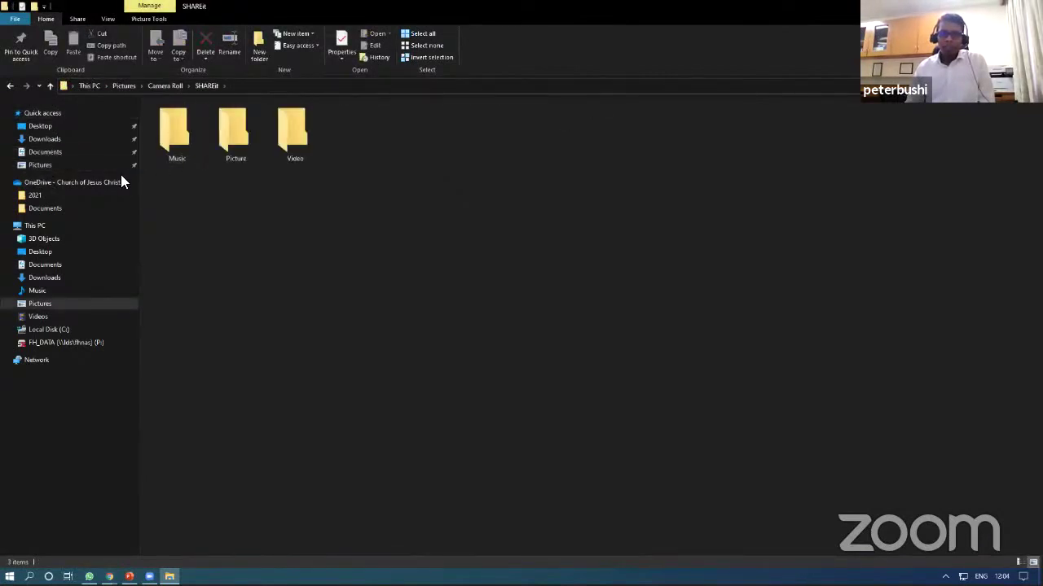
click(46, 153)
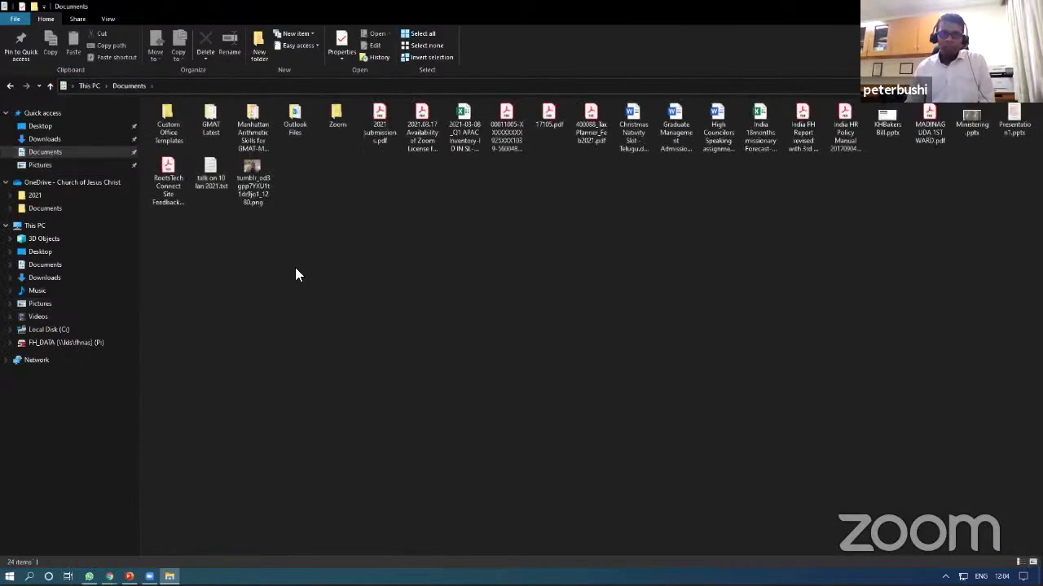
drag(257, 178, 639, 387)
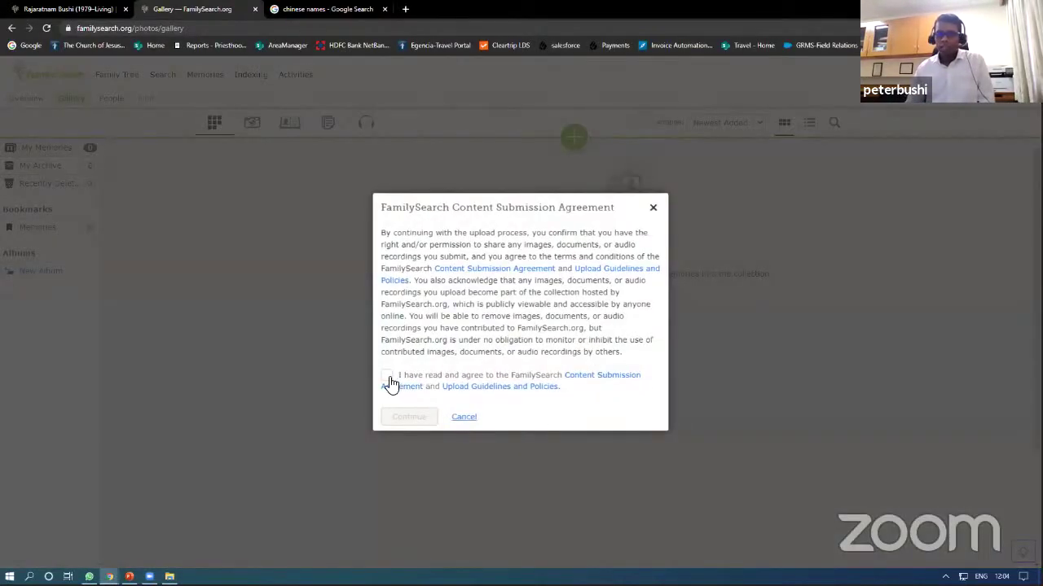
Step: Agree to the Content Submission Agreement and continue the photo upload
click(426, 377)
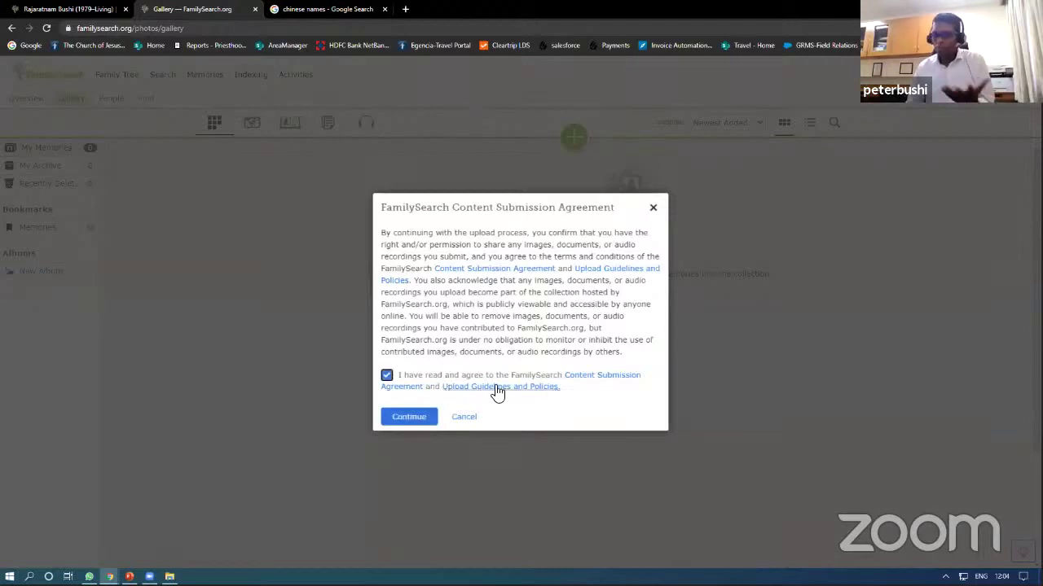
click(415, 420)
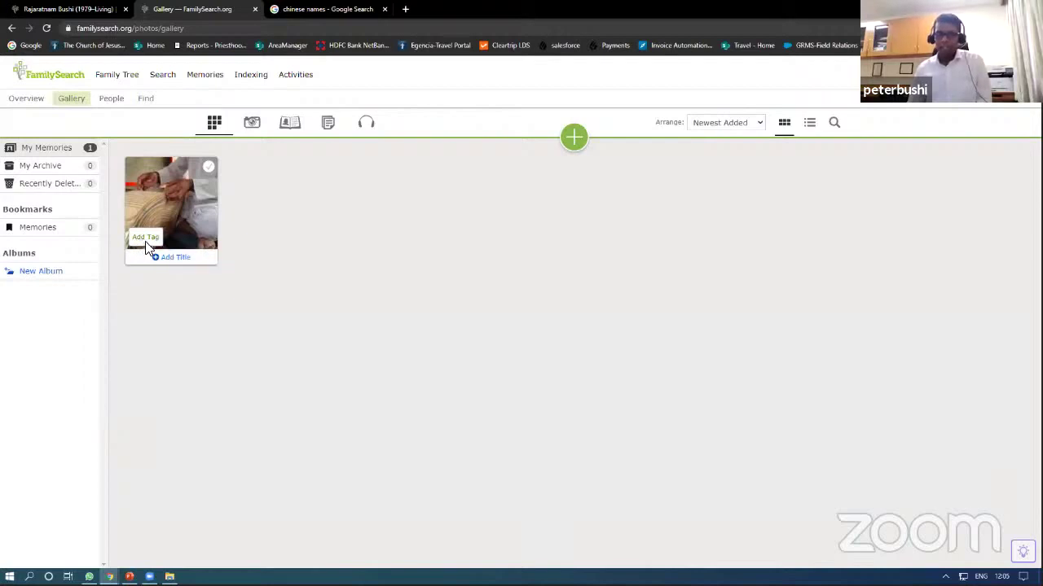
Step: Open the uploaded photo and tag the 1862–1930 ancestor from the tree on it
click(147, 243)
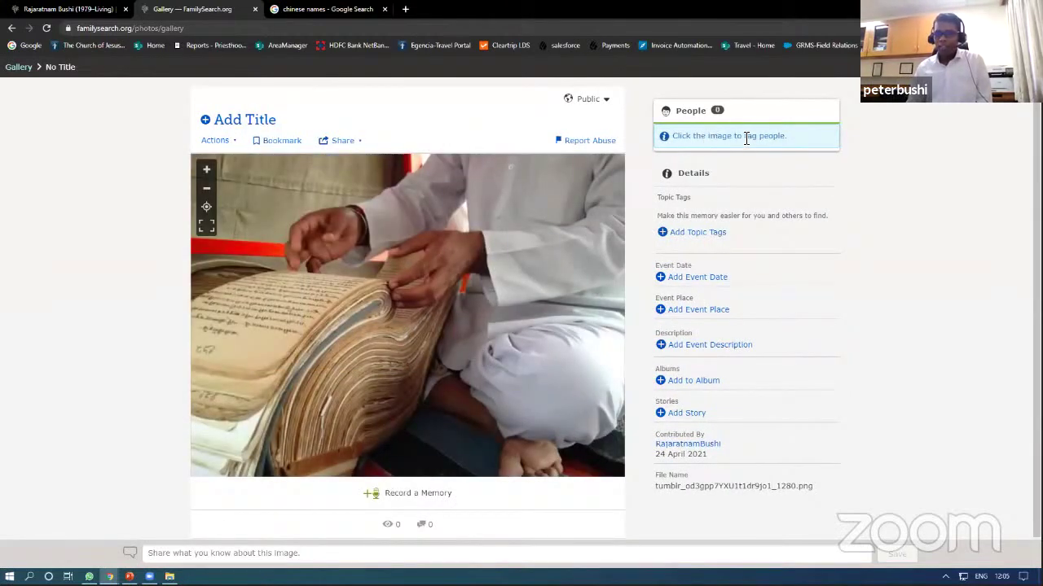
click(403, 289)
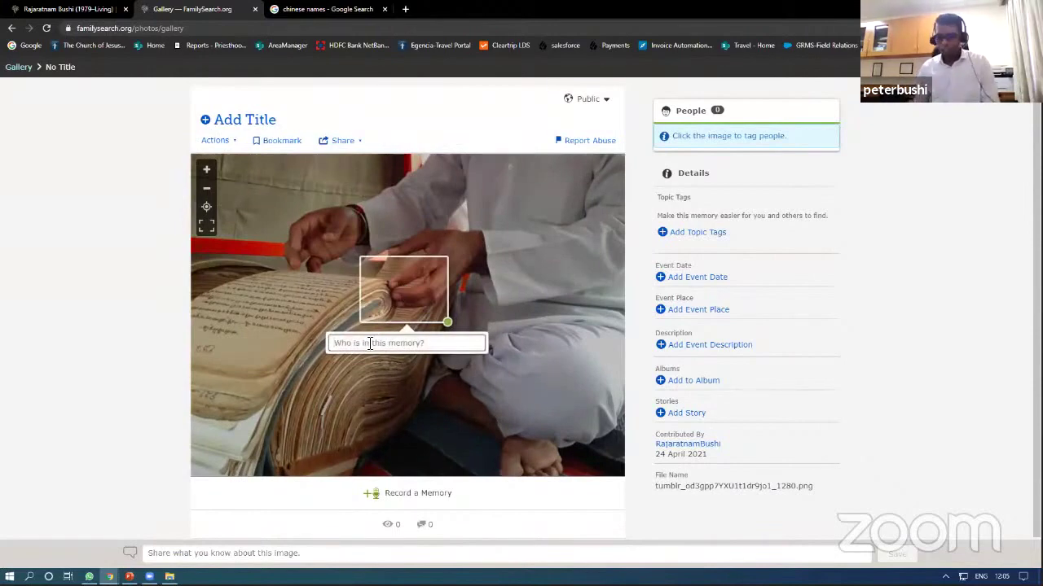
text(Laksh)
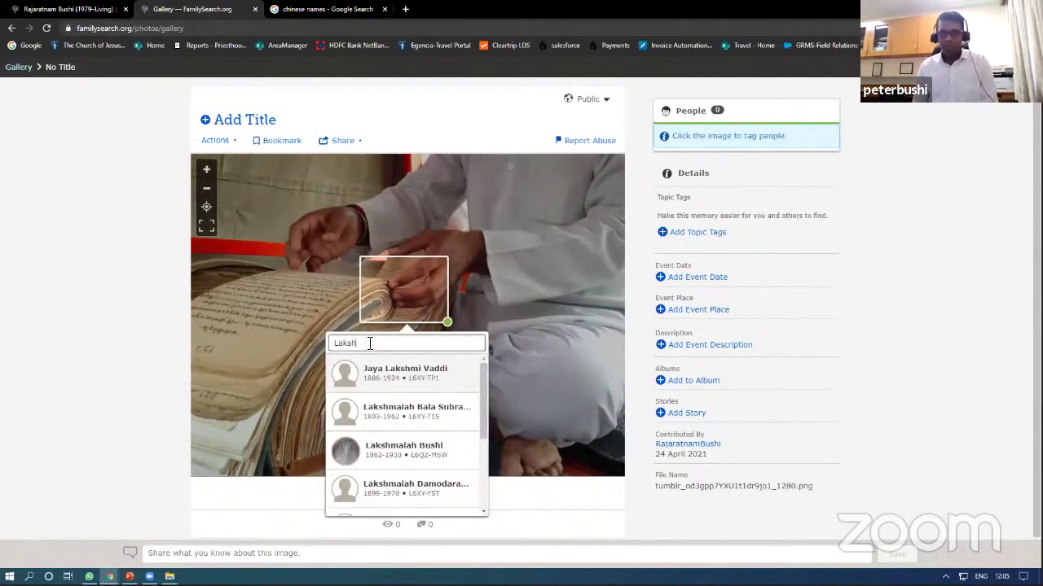
text(ma)
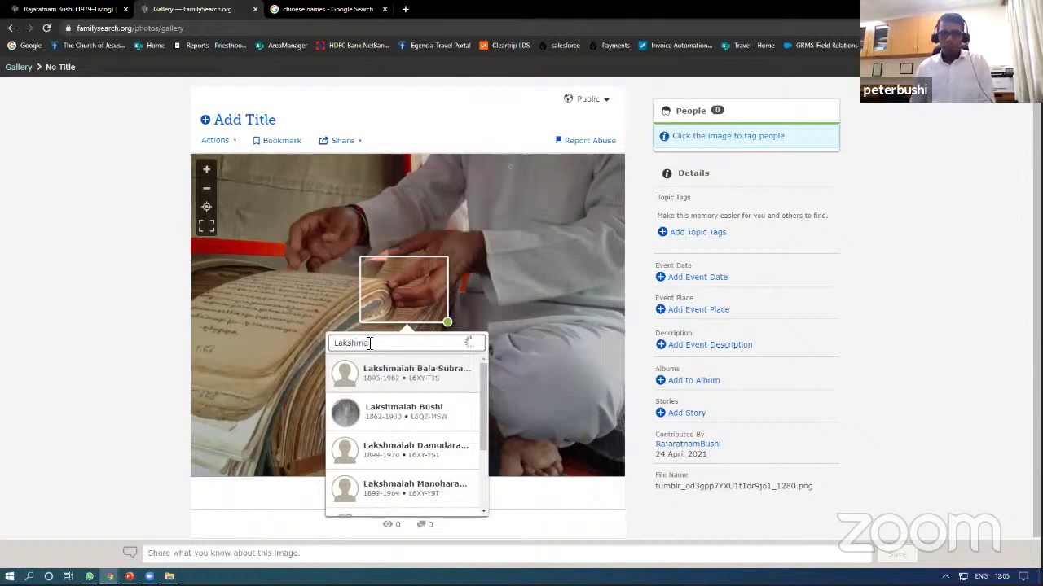
text(iah)
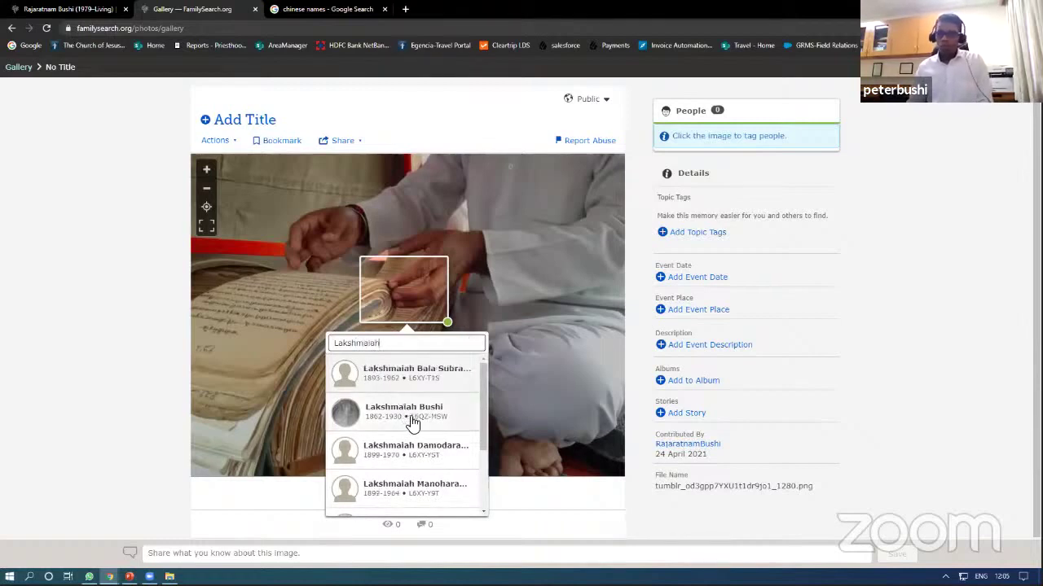
click(415, 415)
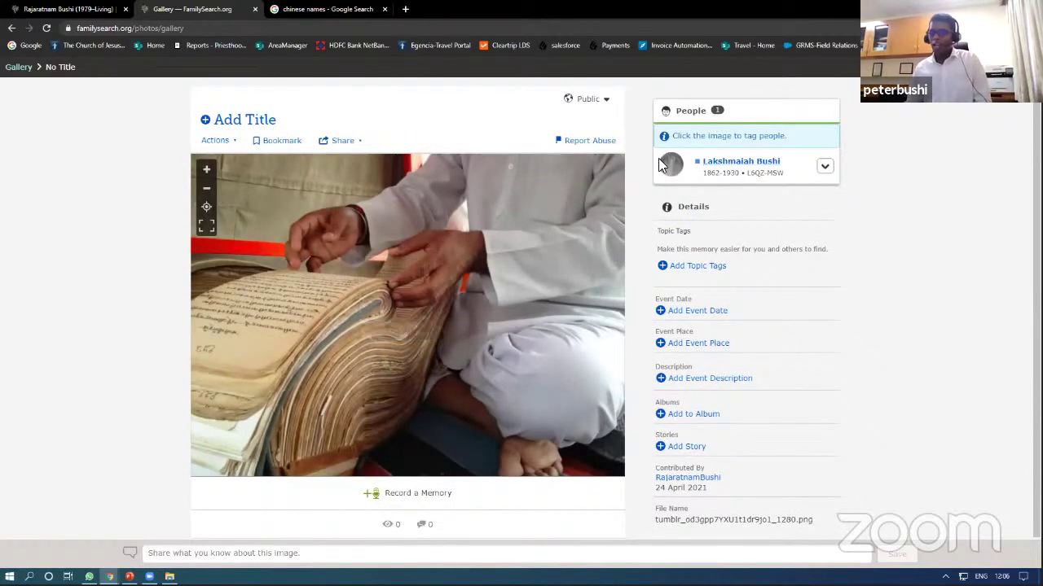
click(738, 164)
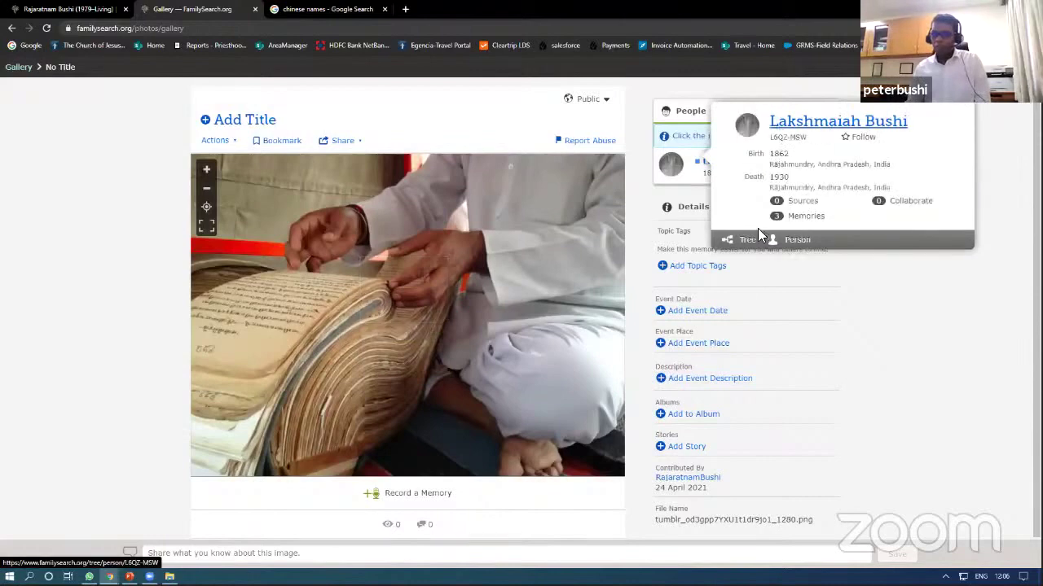
Step: Check the photo appears in the ancestor's Memories, then return to Memories > Gallery
click(803, 217)
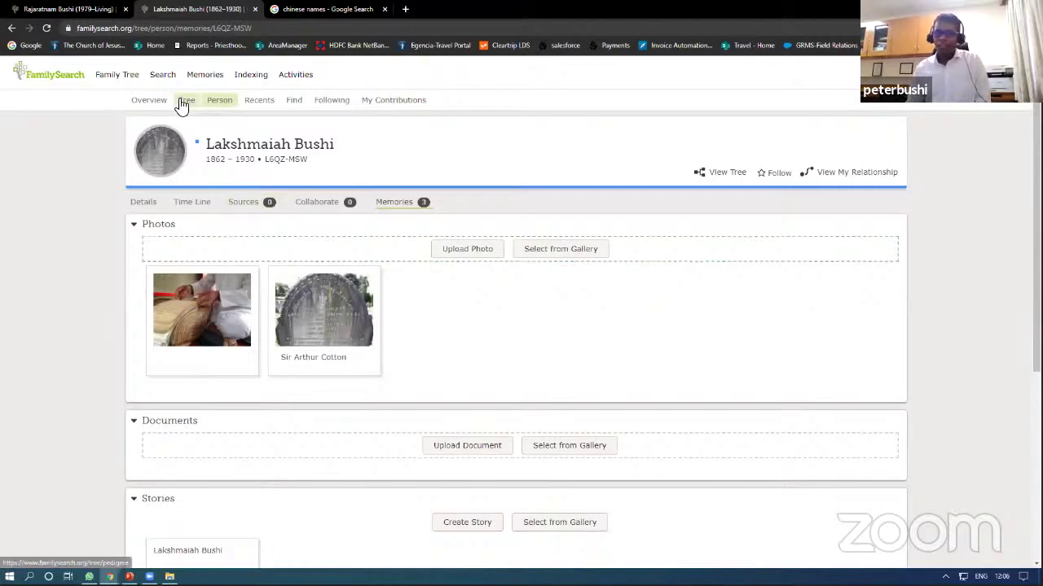
click(207, 78)
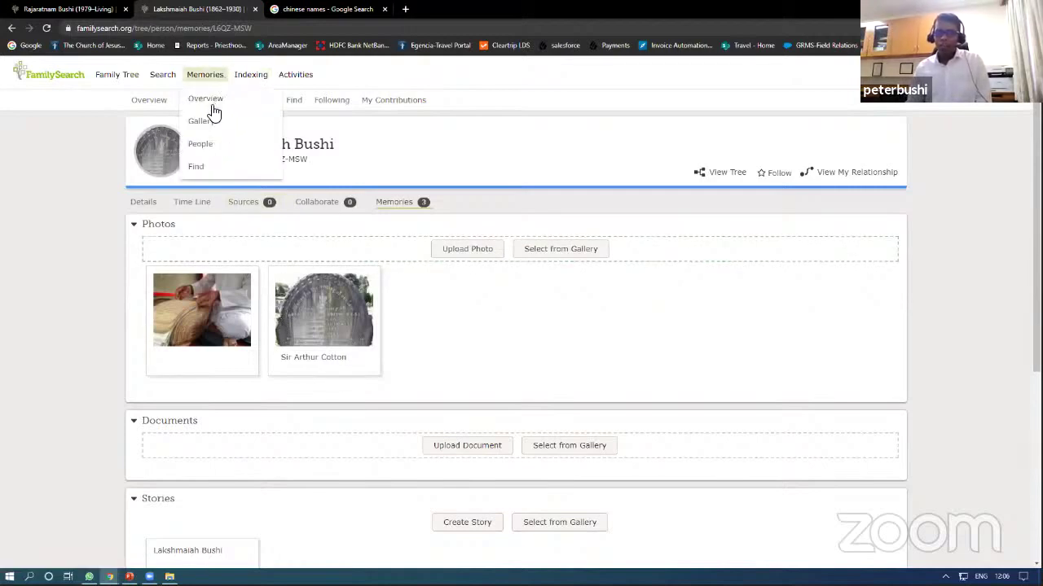
click(211, 122)
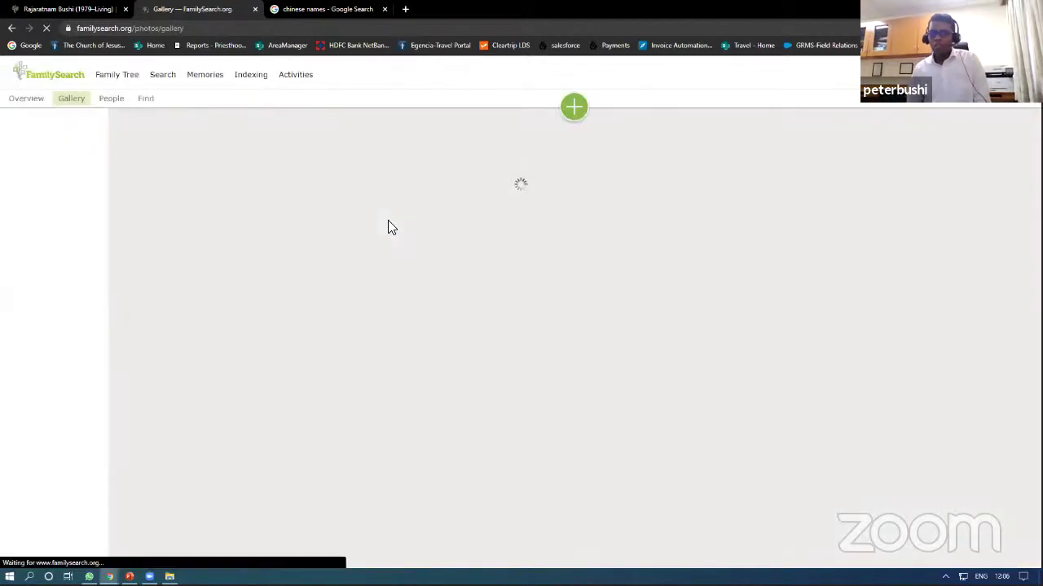
Step: Try the gallery's audio, story, photo and all-types filters and the bookmarked memories collection
click(573, 112)
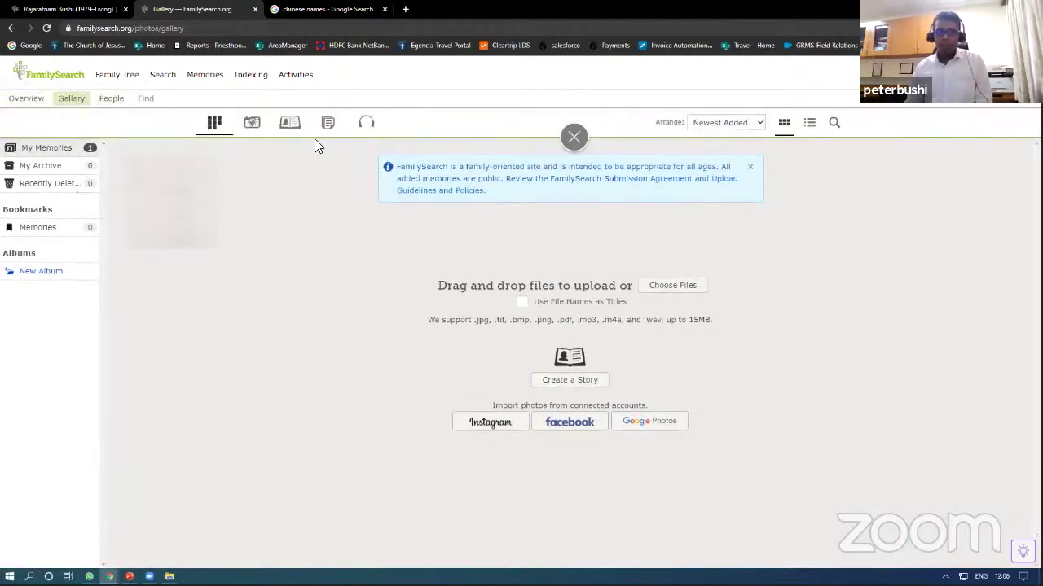
click(369, 127)
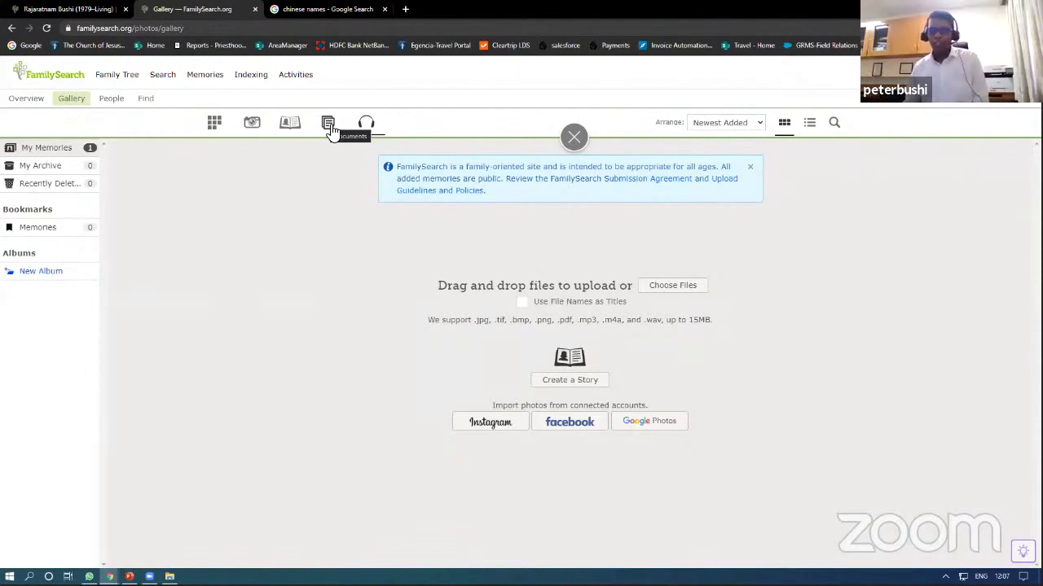
click(292, 141)
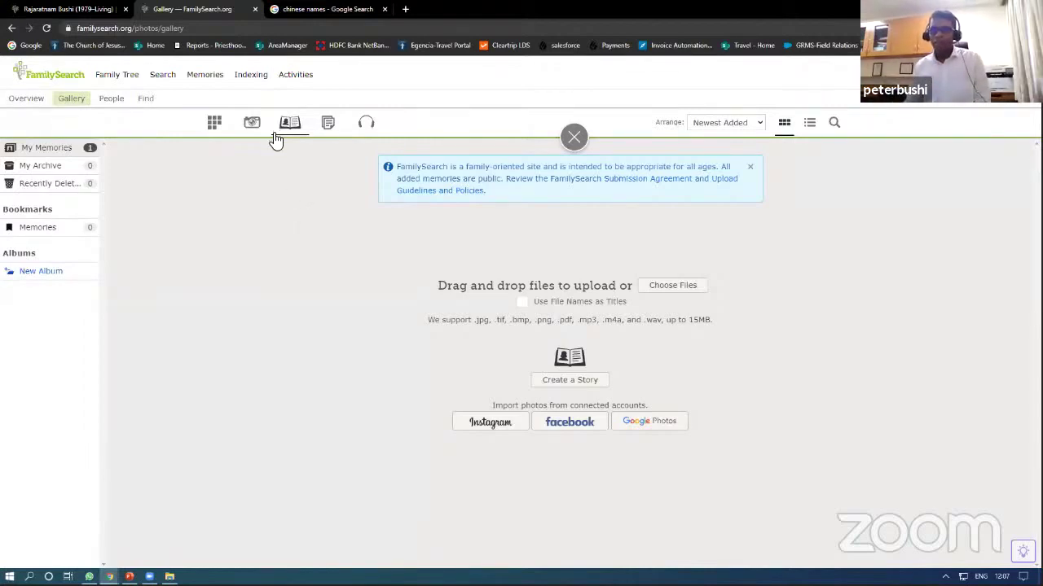
click(49, 229)
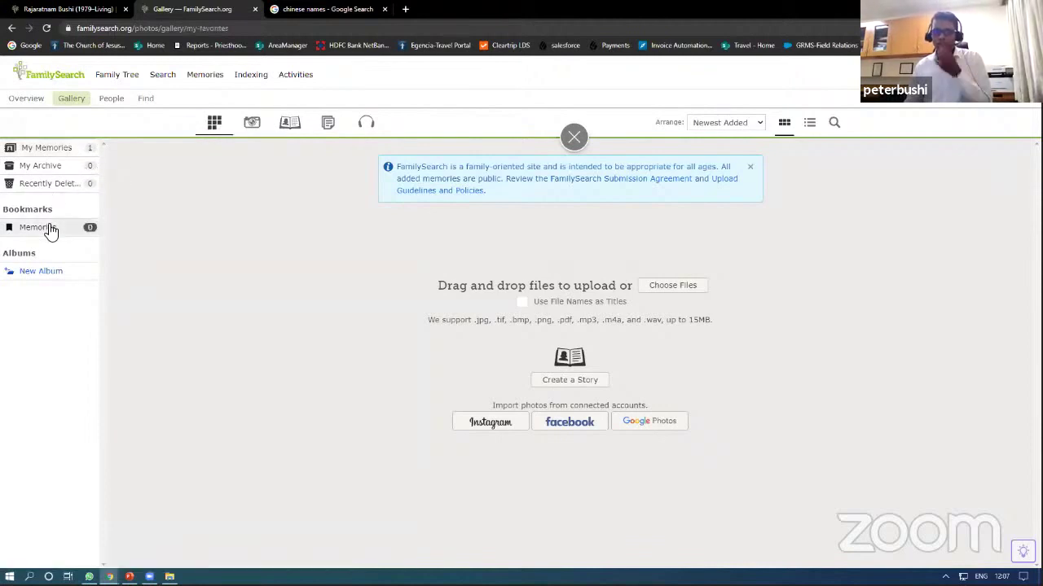
click(255, 131)
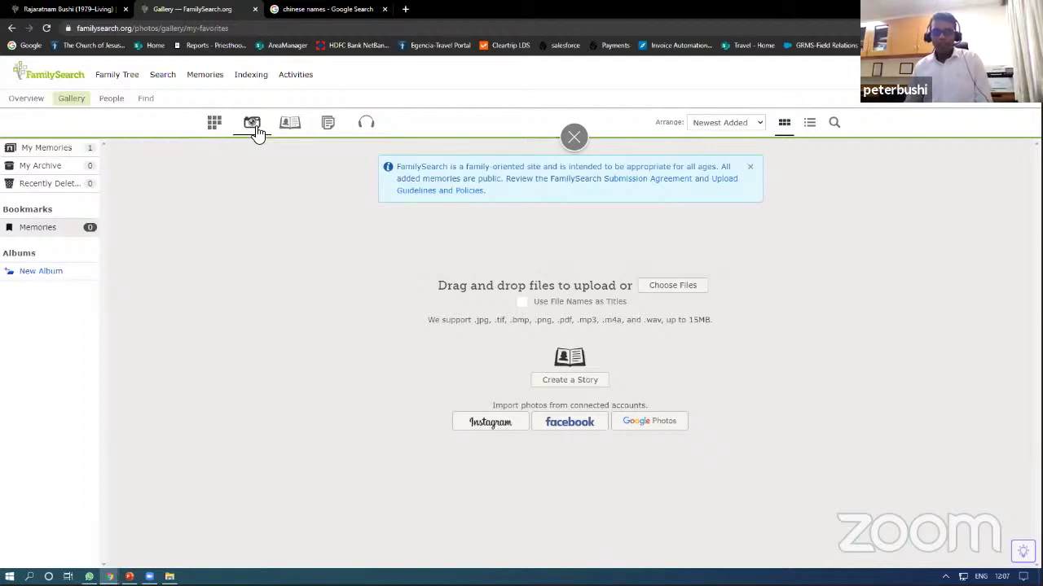
click(211, 130)
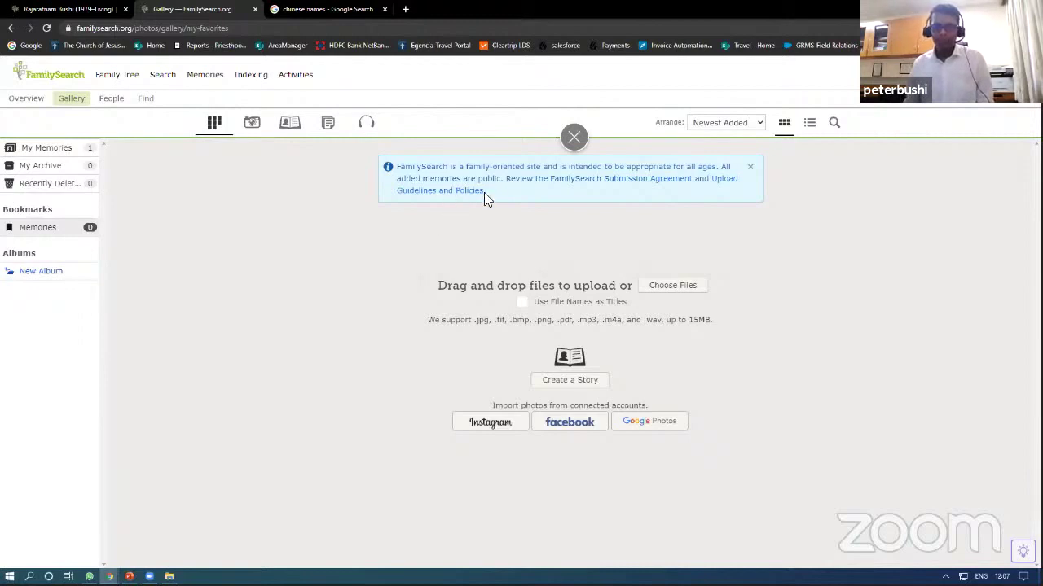
Step: Close the upload panel and open My Memories showing the single uploaded photo
click(573, 137)
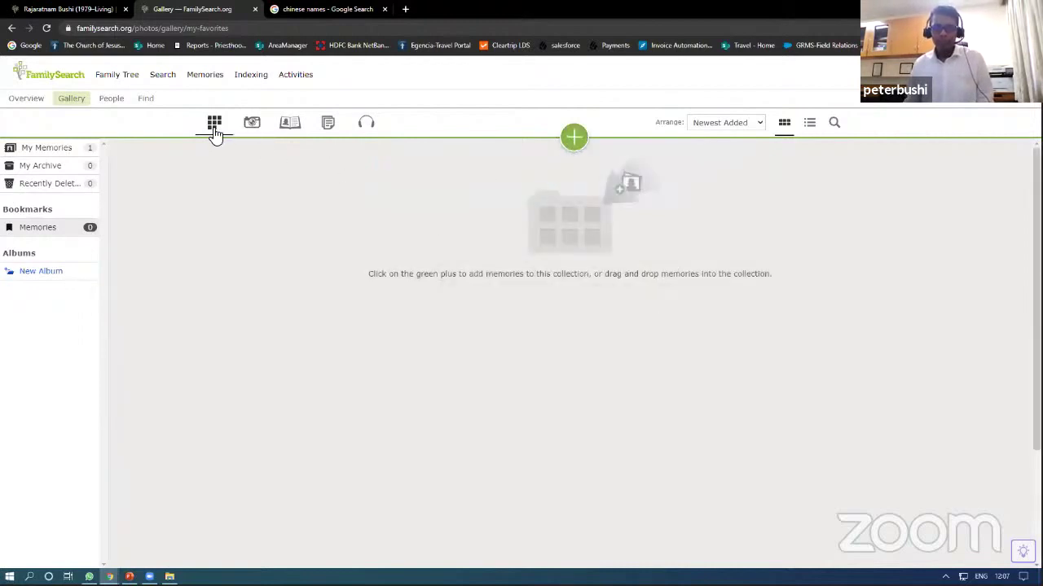
click(253, 131)
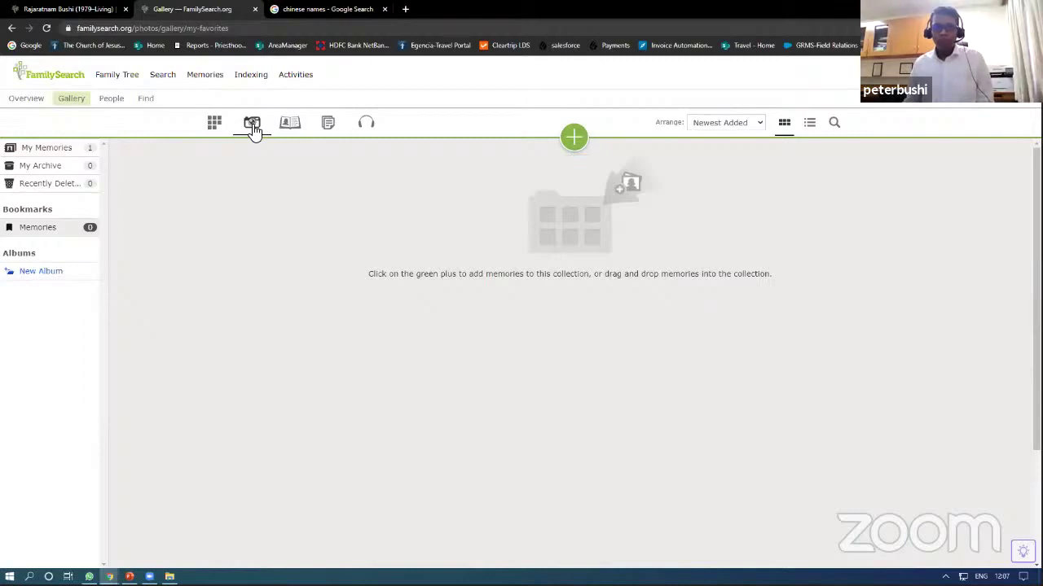
click(46, 28)
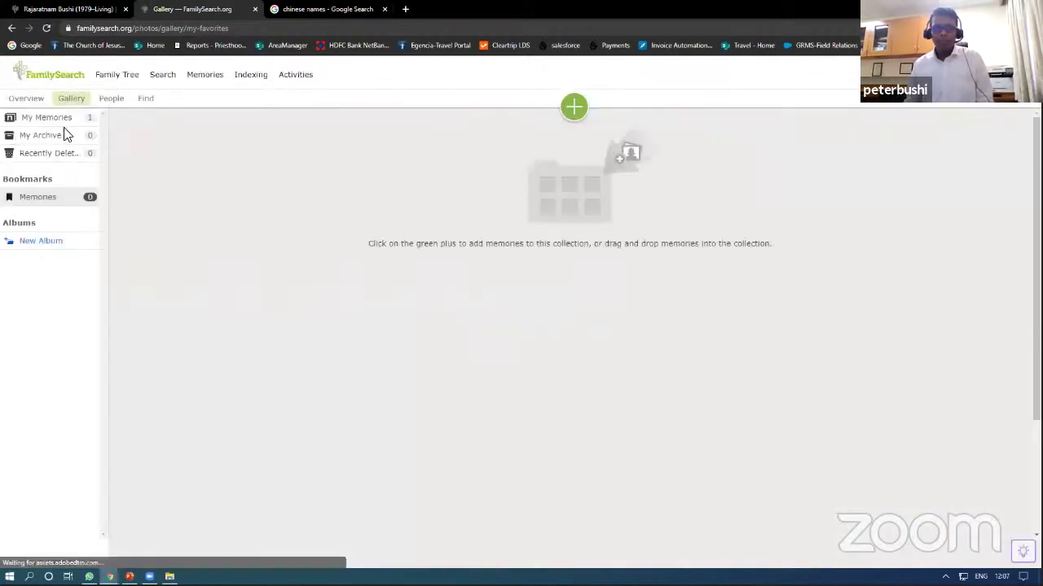
click(69, 122)
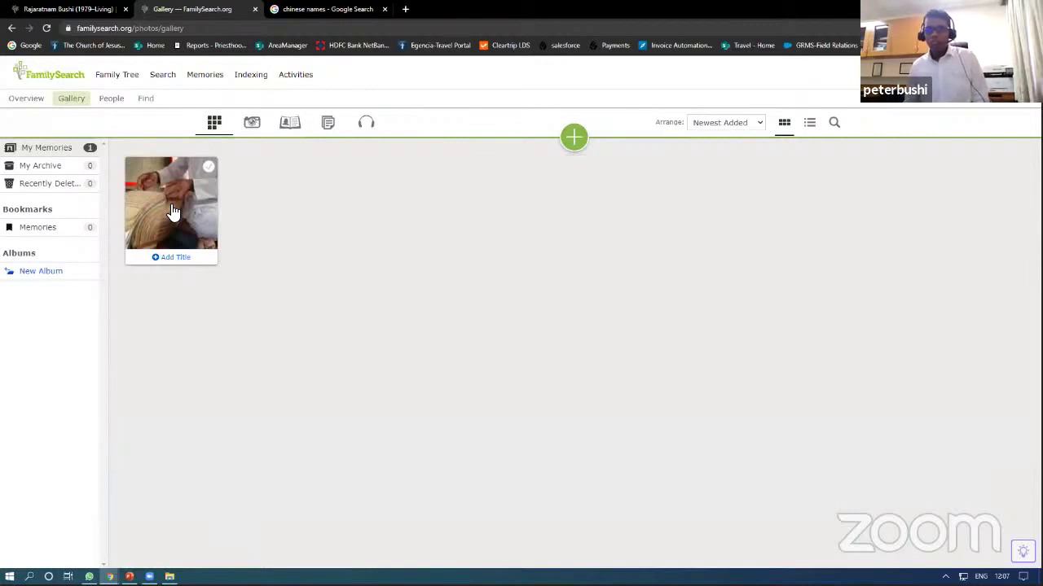
Step: Open the uploaded manuscript photo, then abandon recording an audio memory after blocking the microphone
click(173, 210)
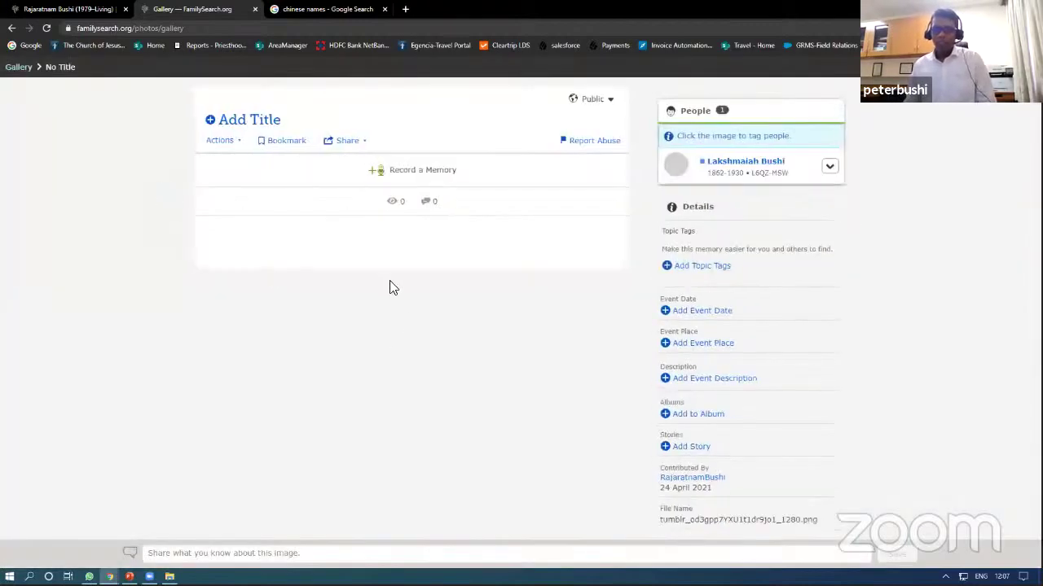
scroll(500, 355, down, 1)
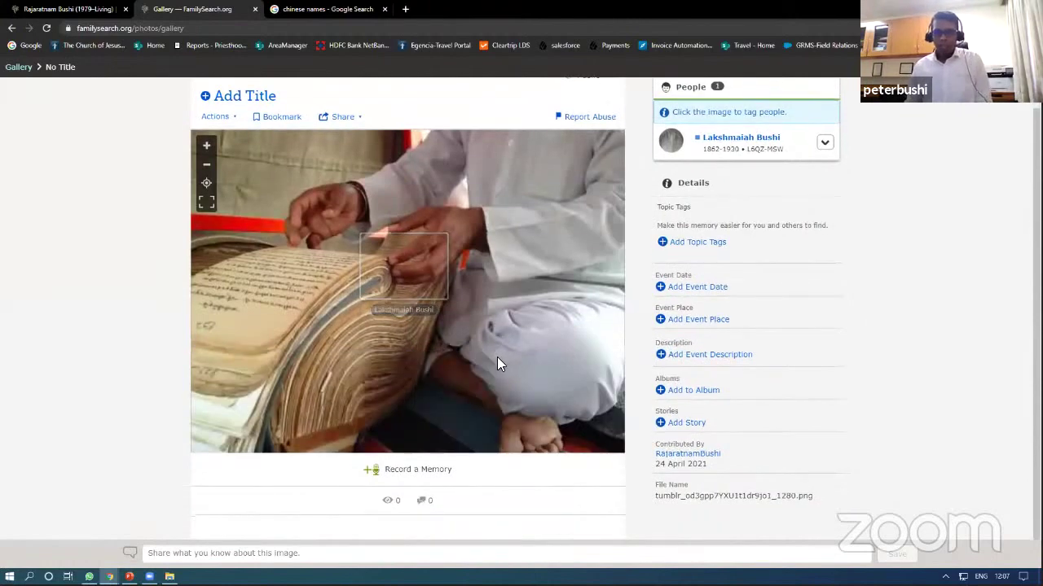
click(392, 473)
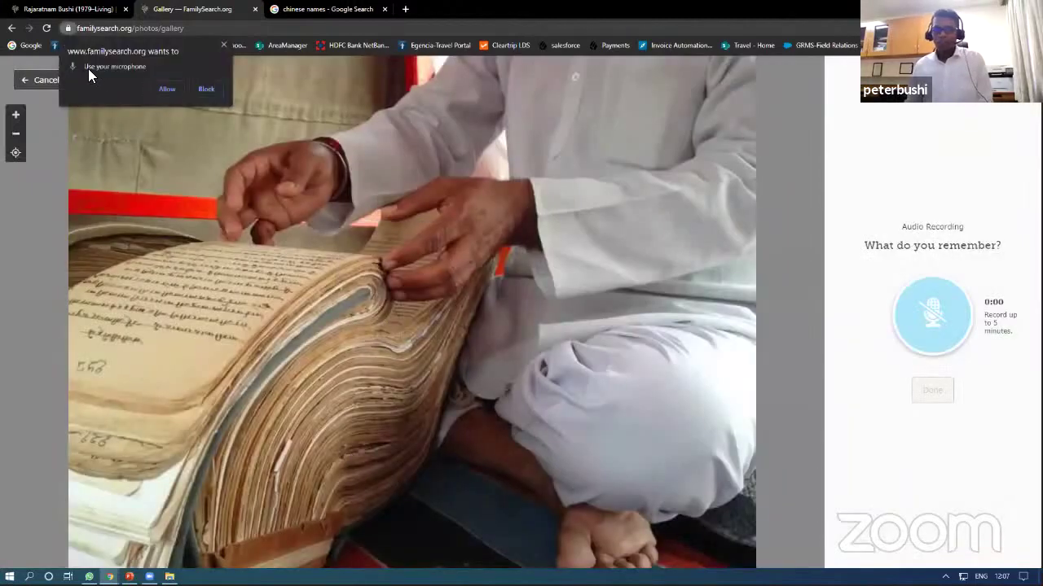
click(207, 90)
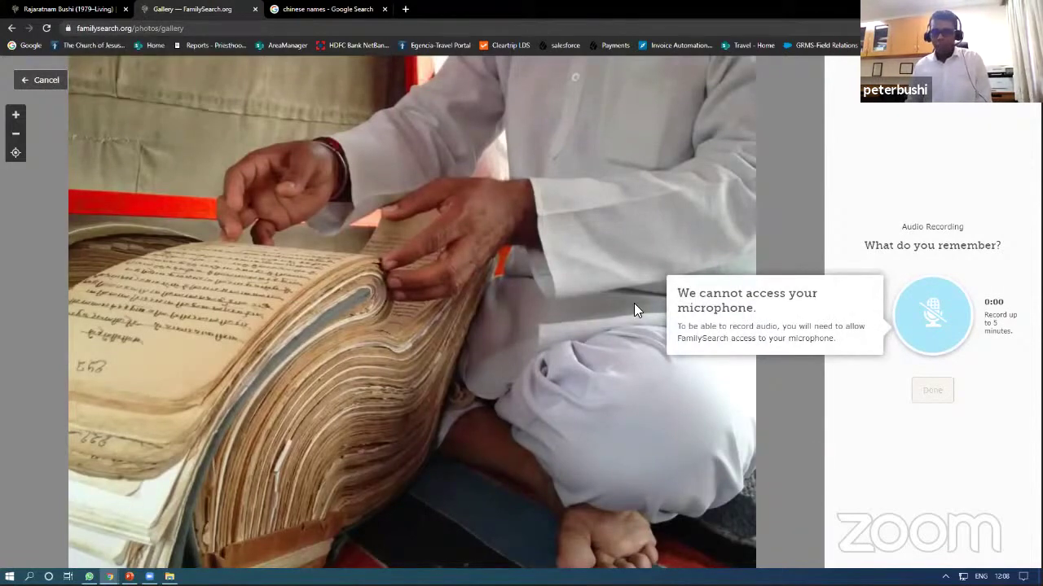
click(684, 454)
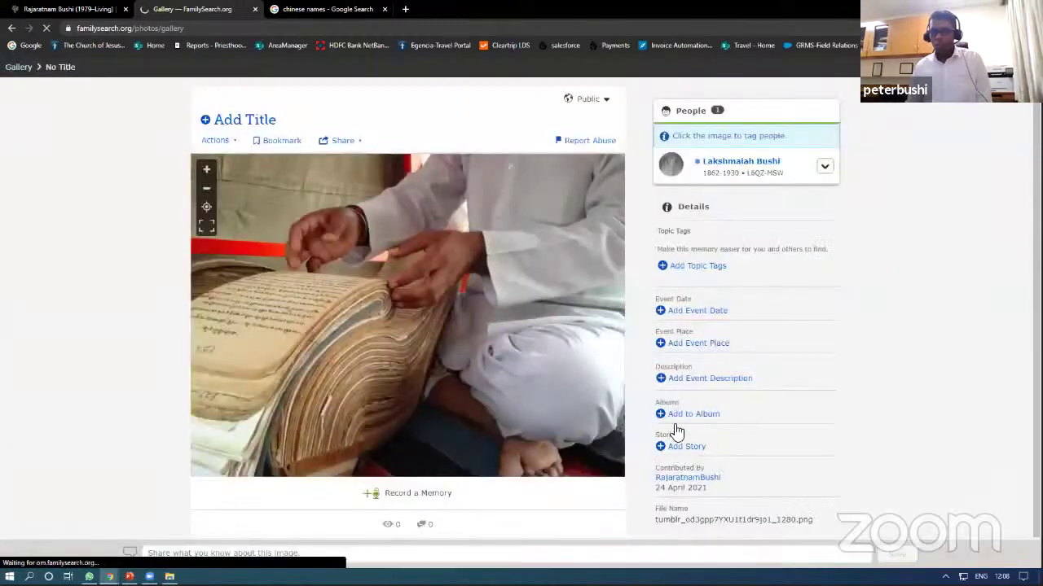
Step: Add a story to the photo titled 'adsfa' with story text 'adfasfdasdfas'
click(674, 445)
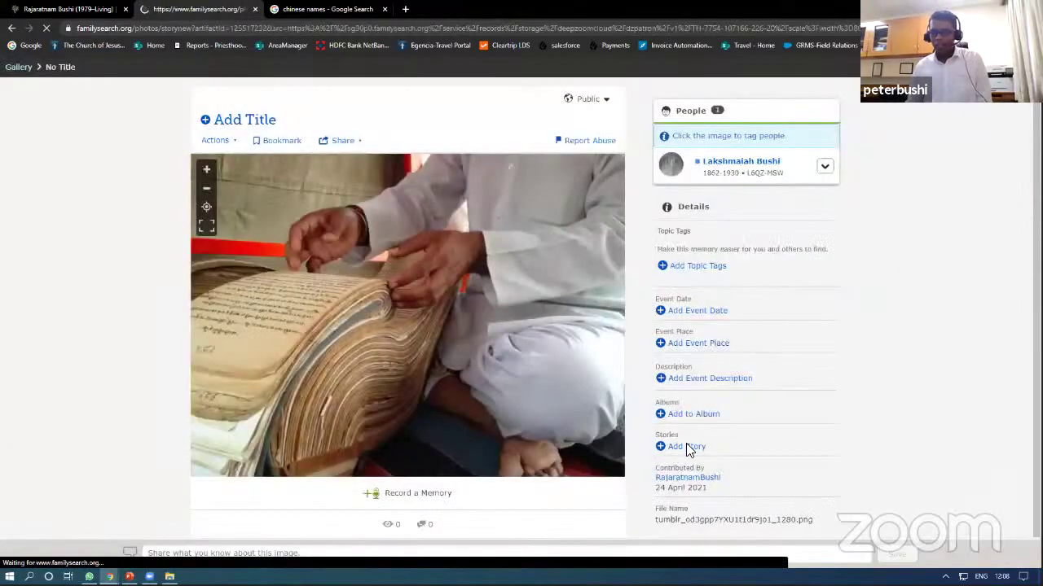
scroll(780, 400, down, 1)
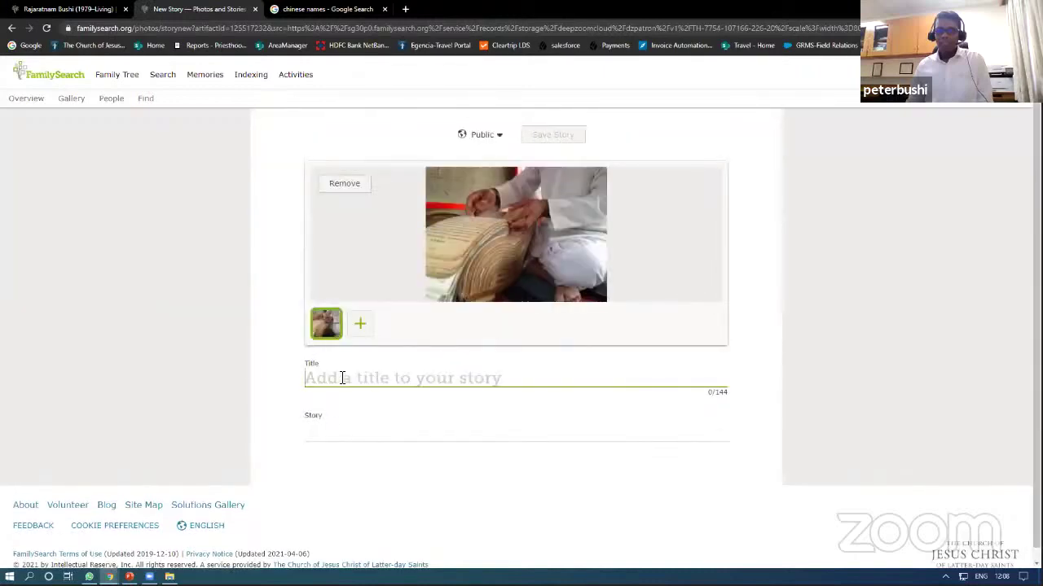
text(adsfa)
click(335, 433)
text(adf)
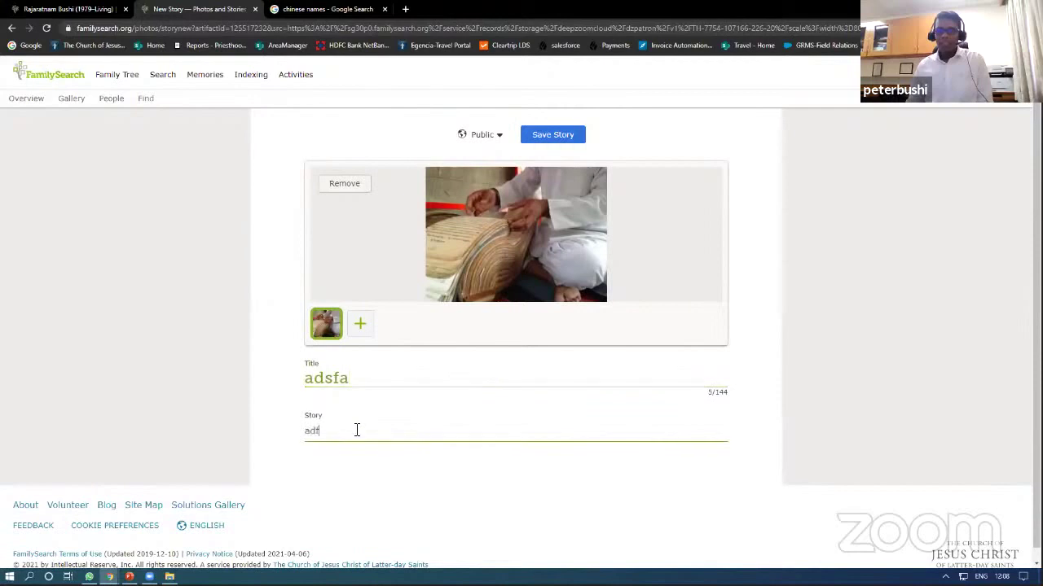
text(asfdasdfas)
click(177, 84)
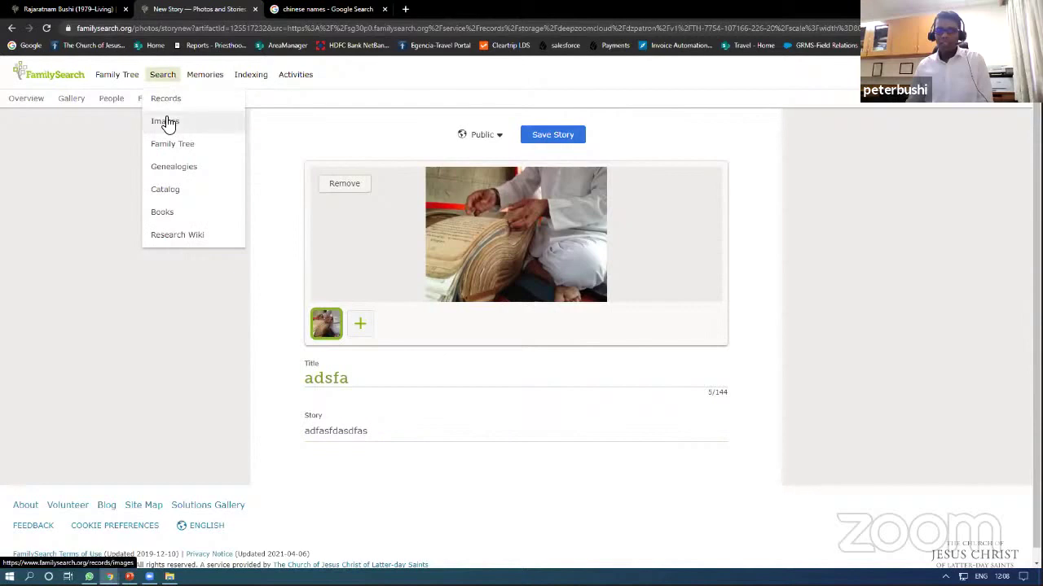
Step: Open the FamilySearch home page in a new private browsing window
click(168, 106)
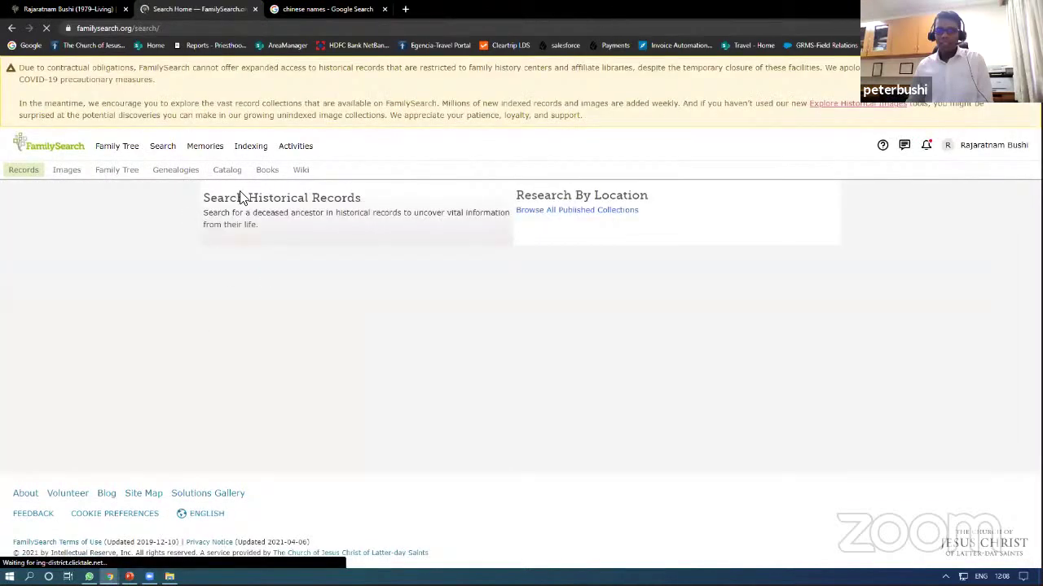
key(ctrl+shift+n)
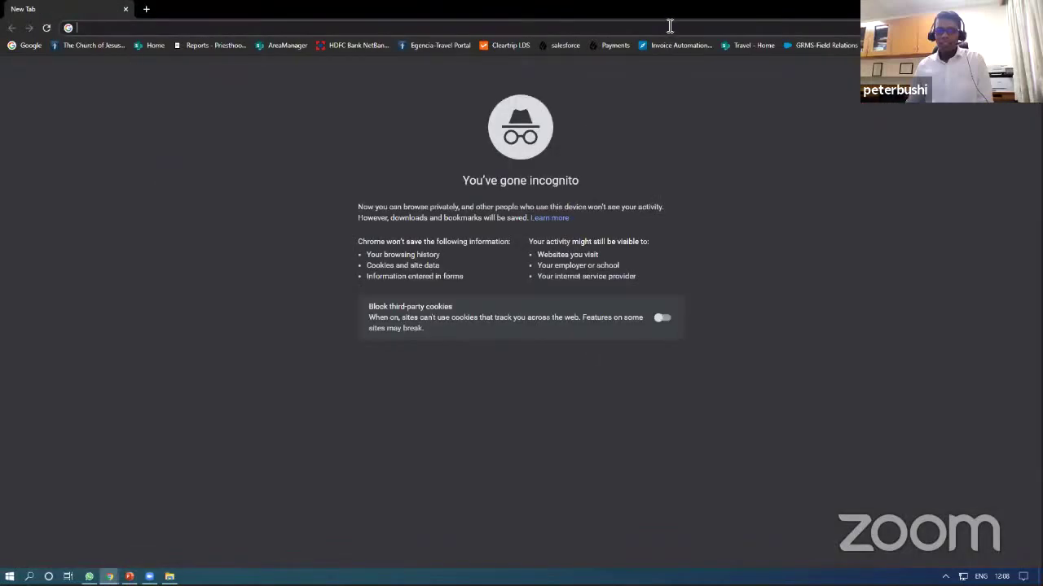
text(familysearch.org)
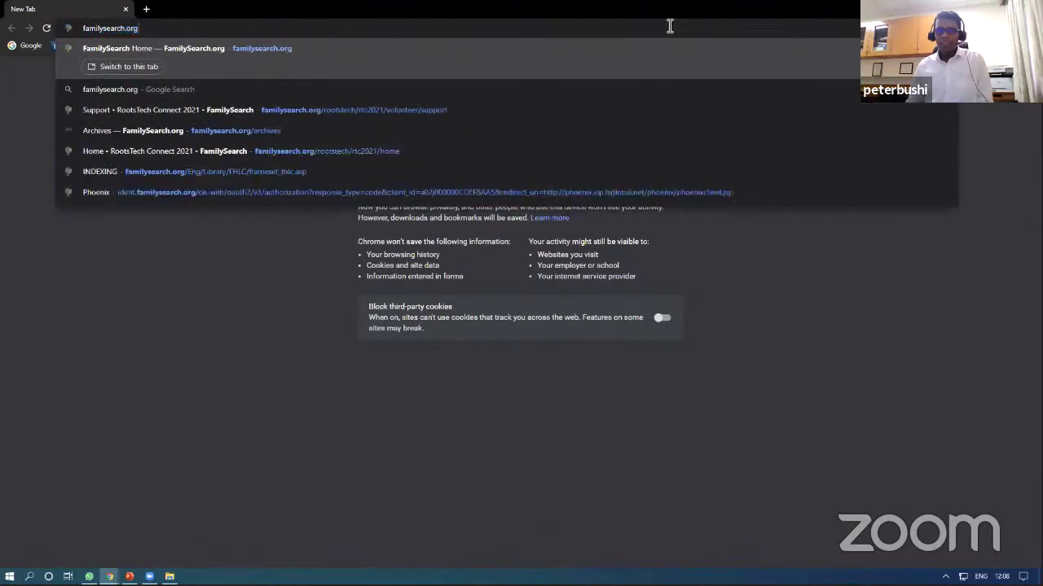
key(Return)
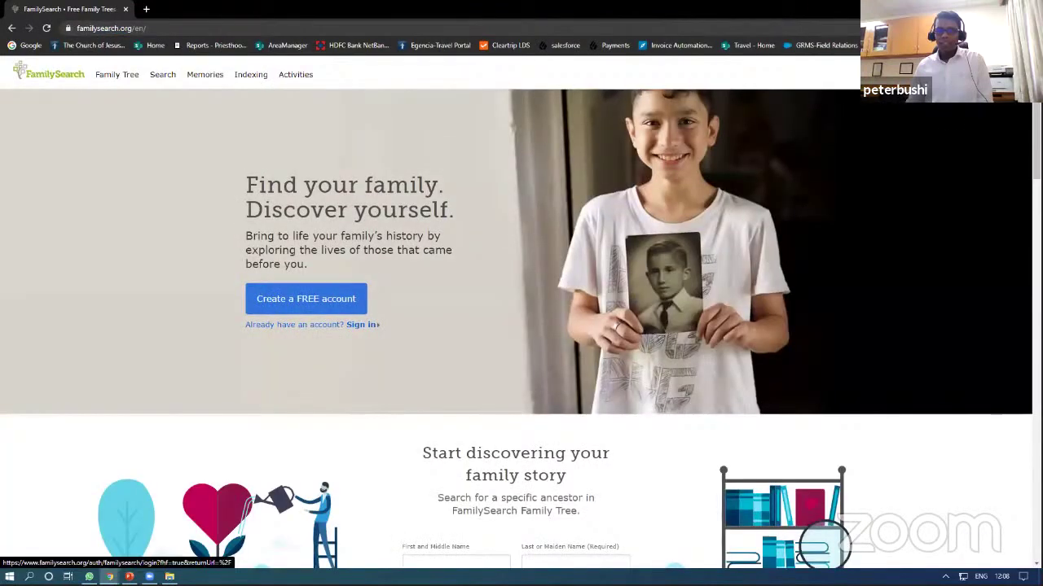
Step: Sign in with the account username and password
click(363, 324)
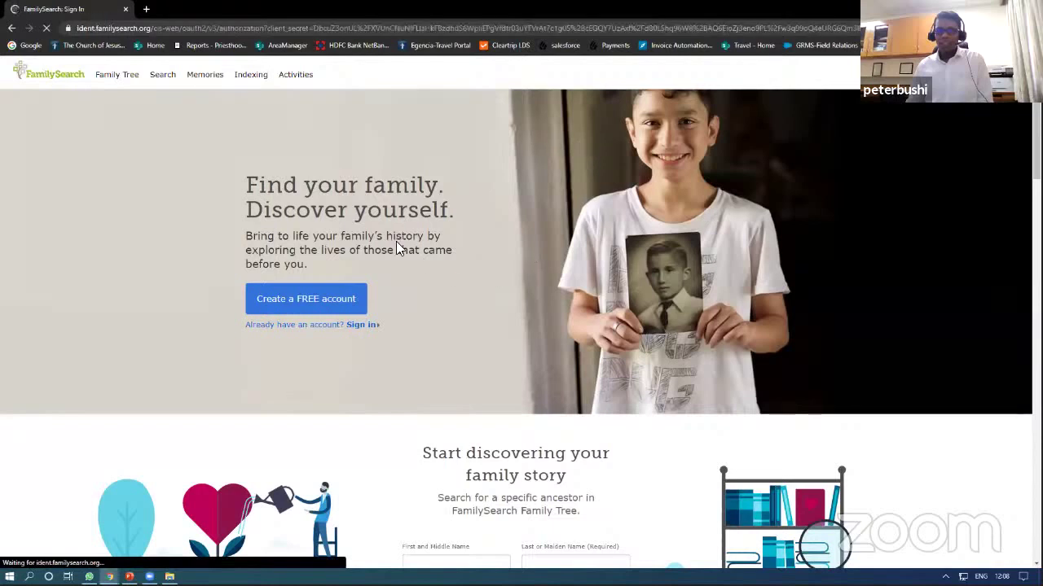
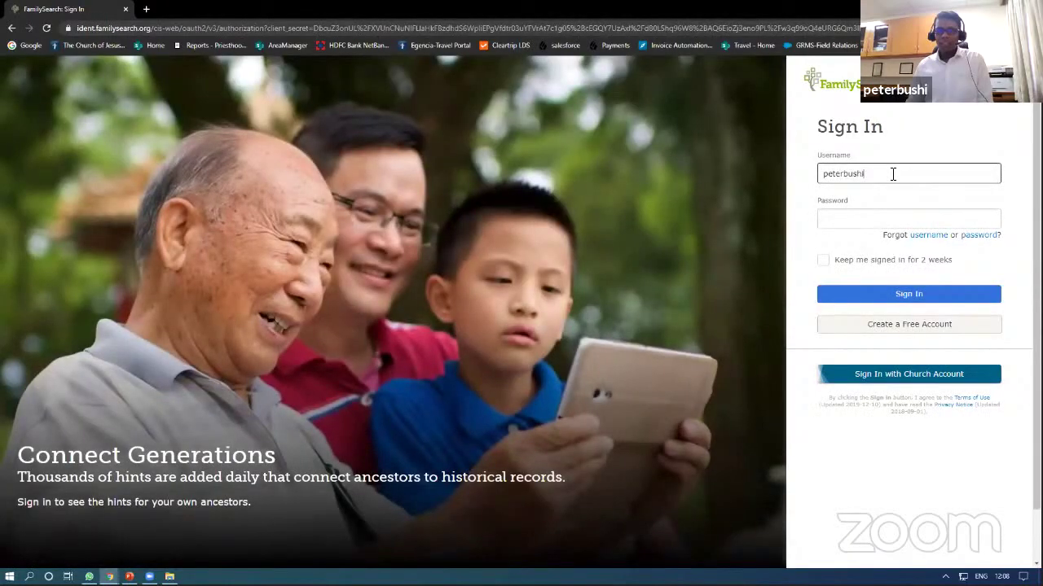
key(Tab)
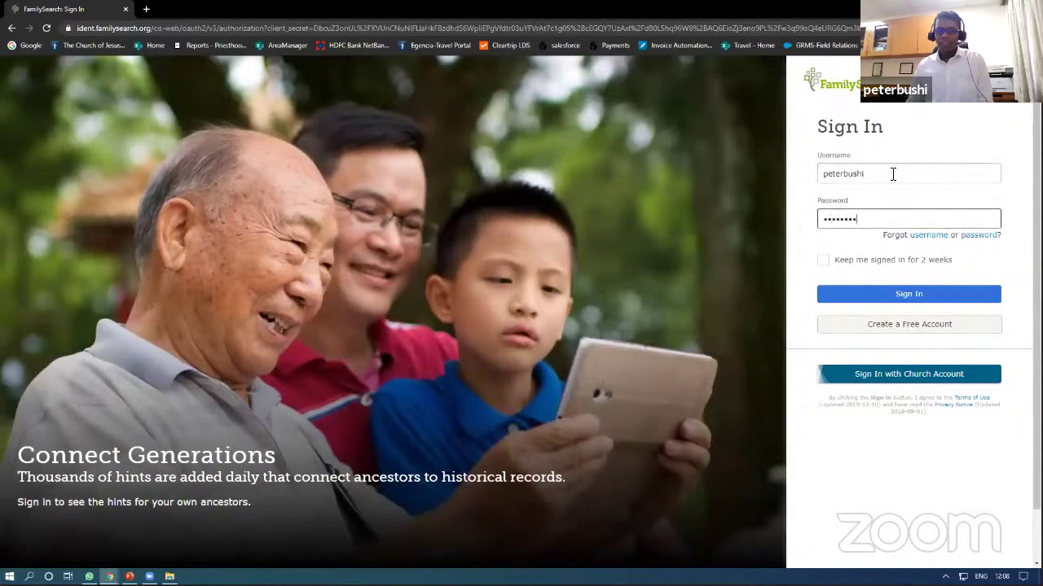
text(•)
key(Return)
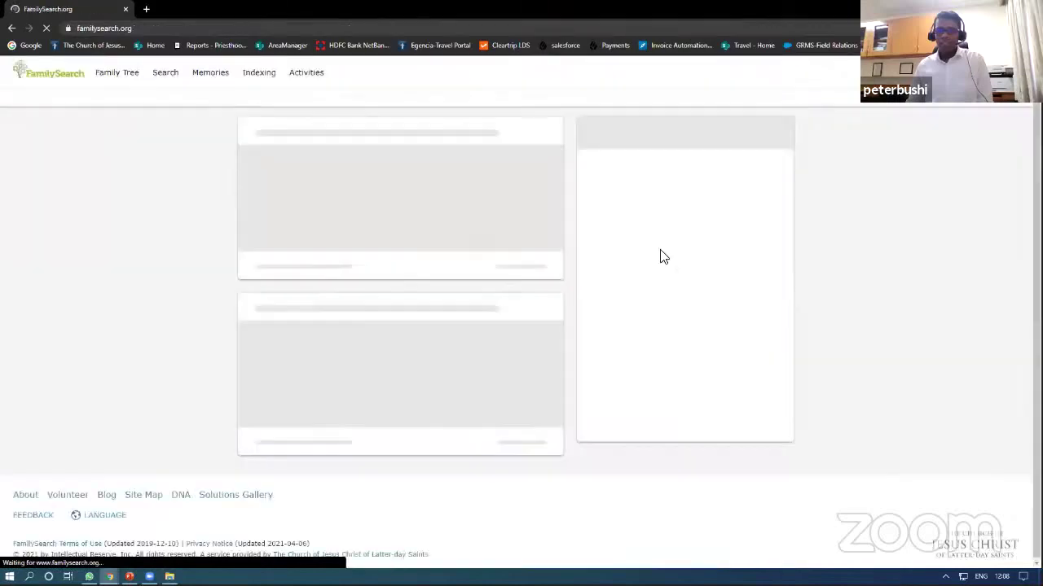
Step: Go to Search Historical Records and pick India under Asia on the location map
click(166, 81)
click(168, 100)
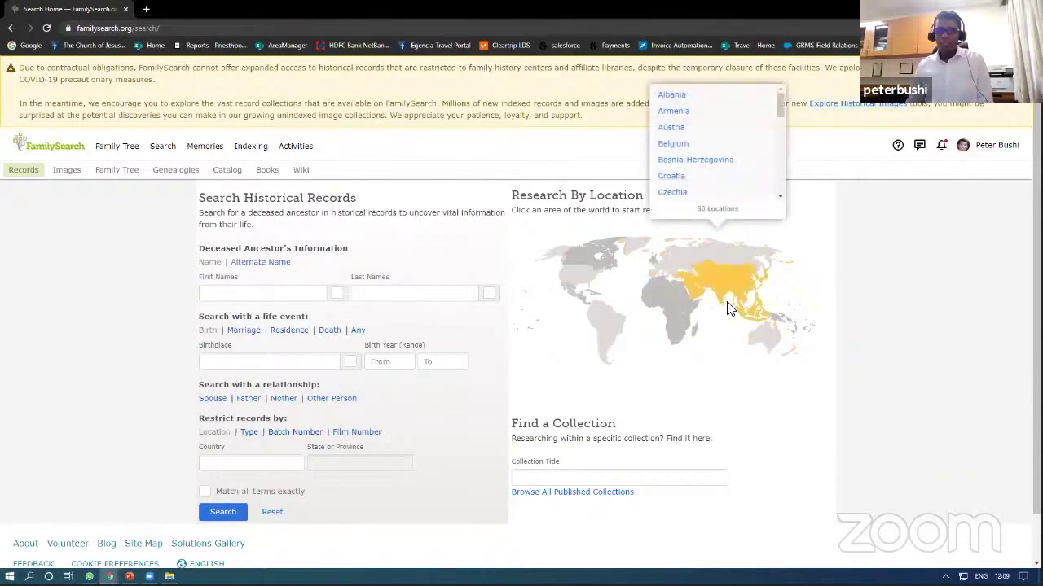
mouse_move(730, 291)
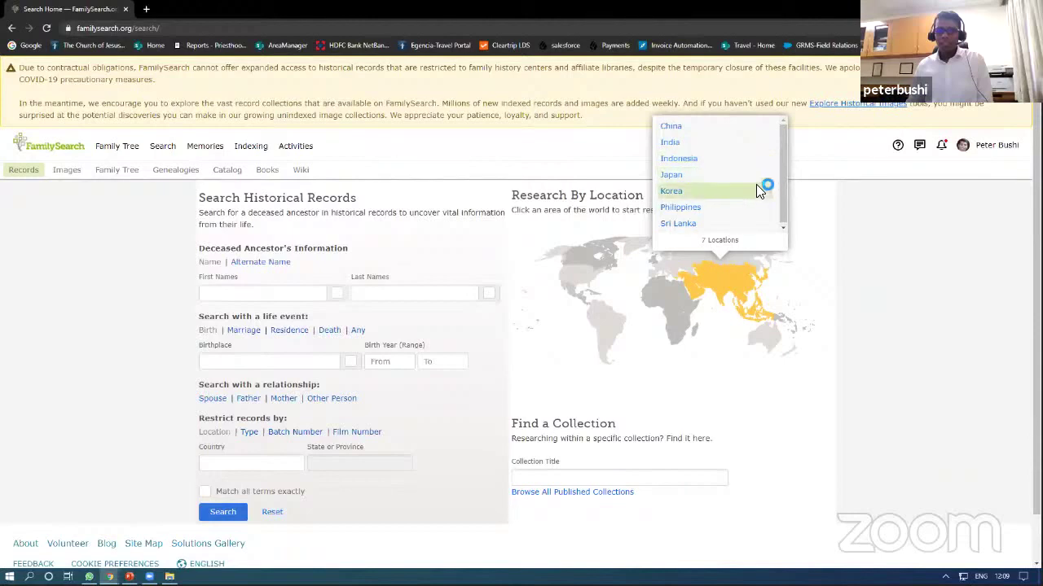
click(676, 144)
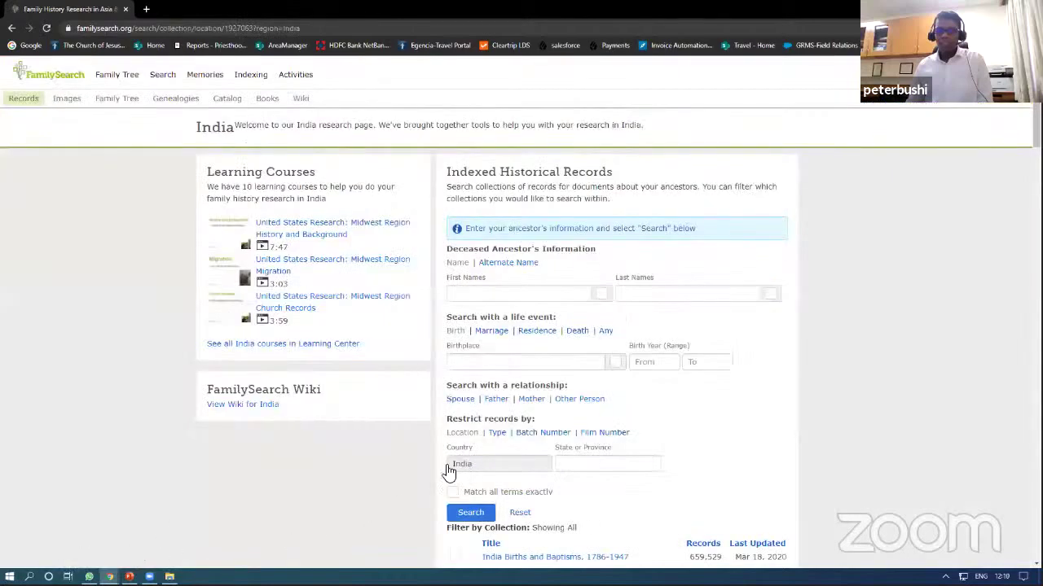
Step: Search India's historical records for the family surname with birthplace 'madras'
click(695, 295)
text(Bushi)
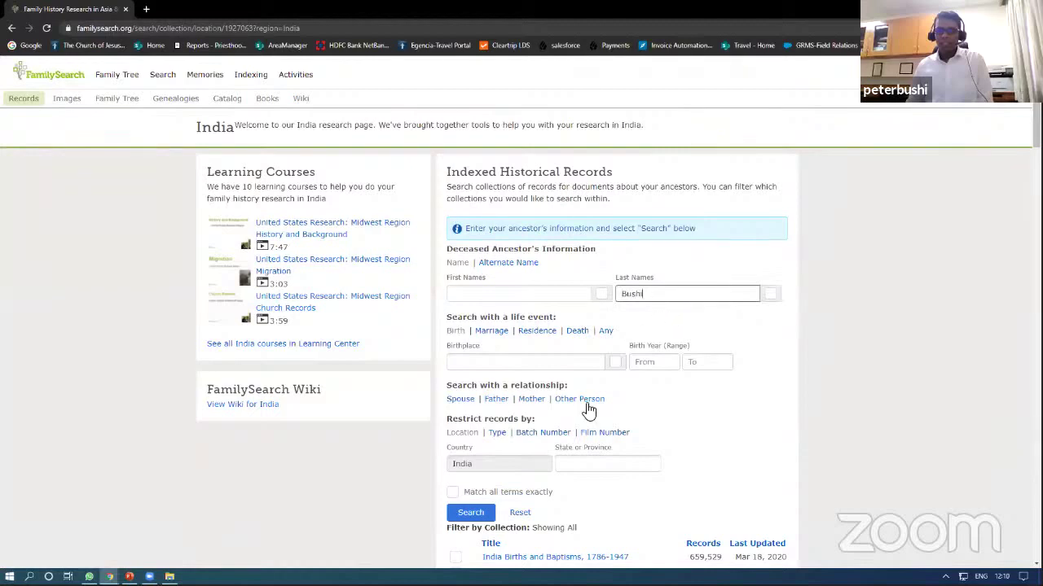
click(495, 362)
text(madra)
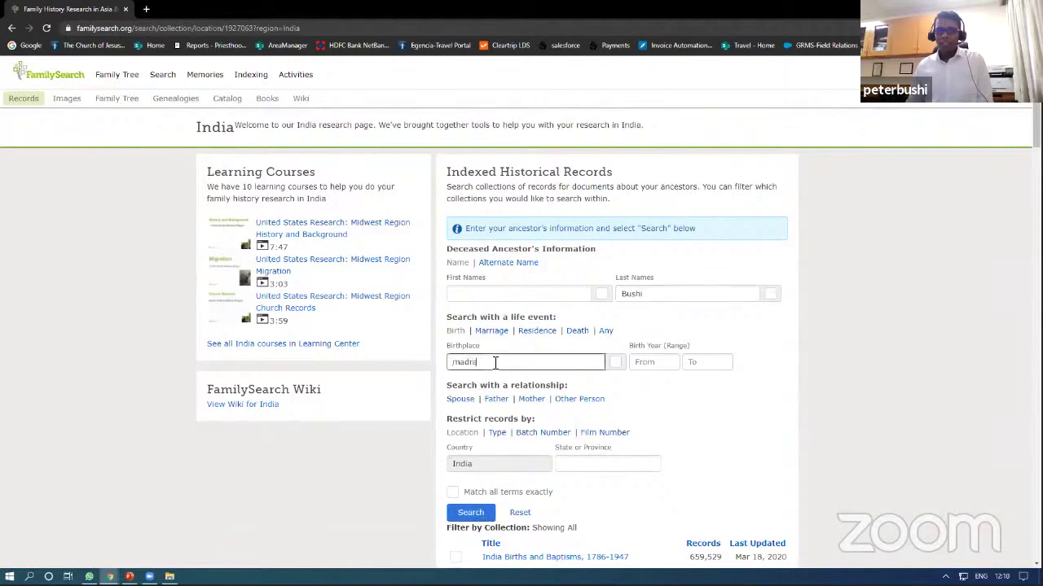
text(s)
click(468, 511)
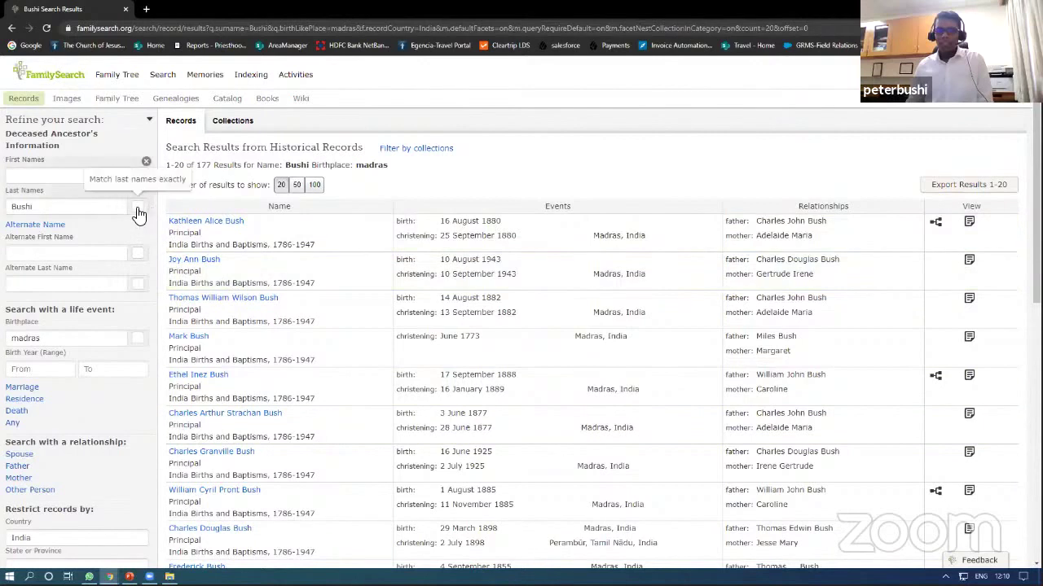
Step: Try exact last-name matching, then turn it off and require an exact birthplace match, giving 41 results
click(138, 206)
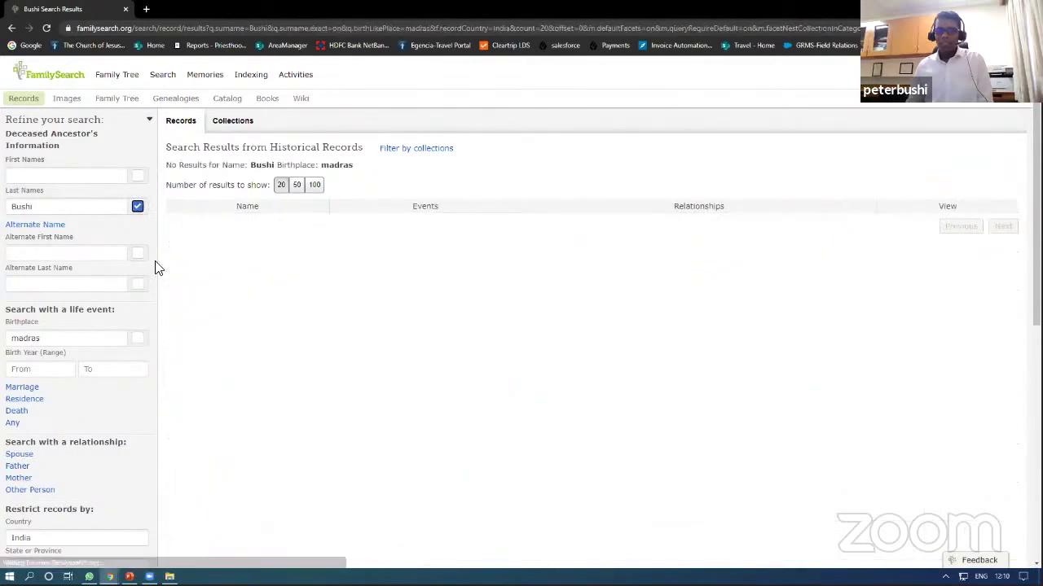
double_click(272, 165)
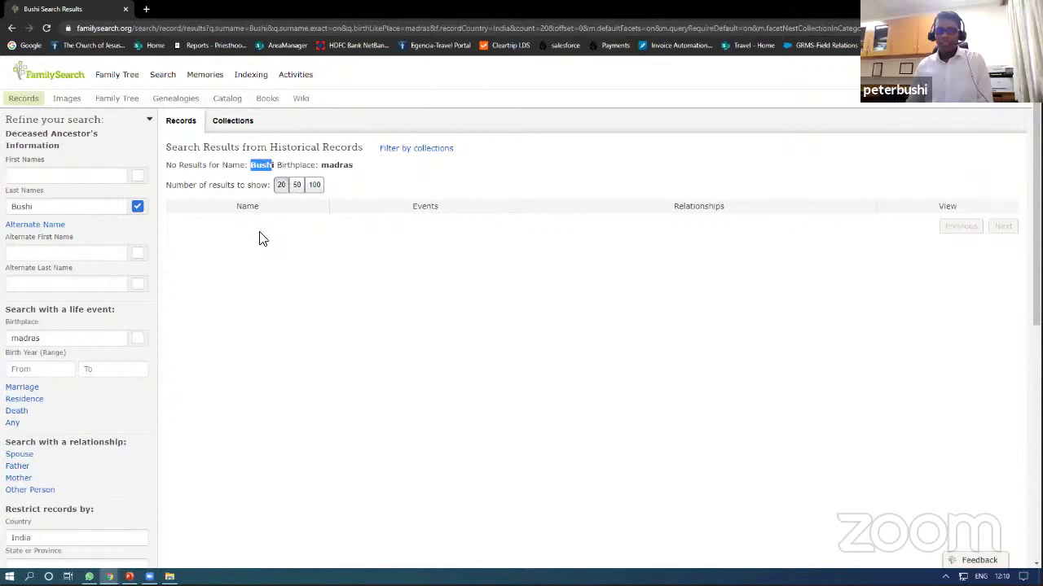
click(138, 208)
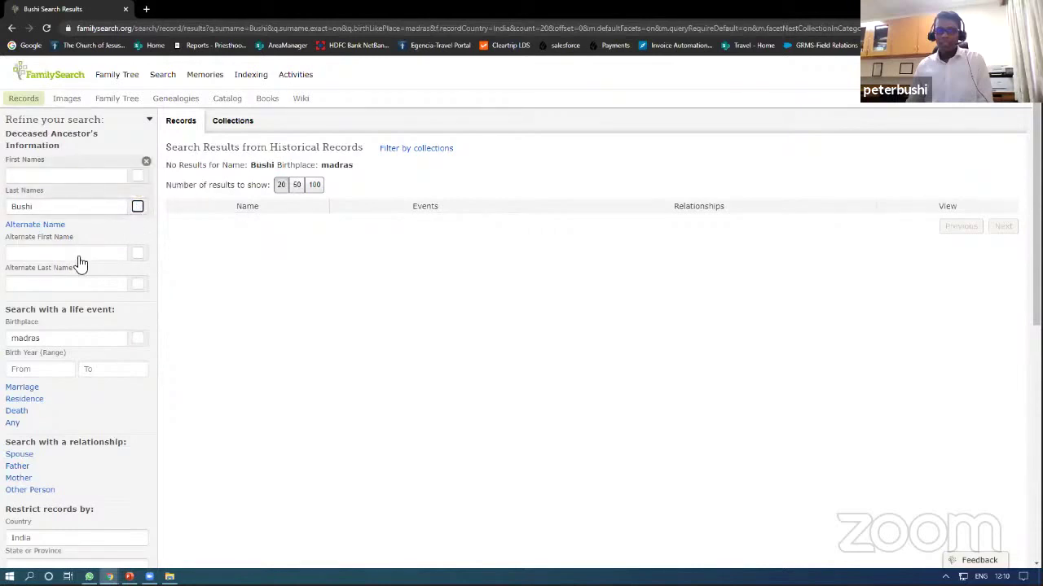
click(140, 339)
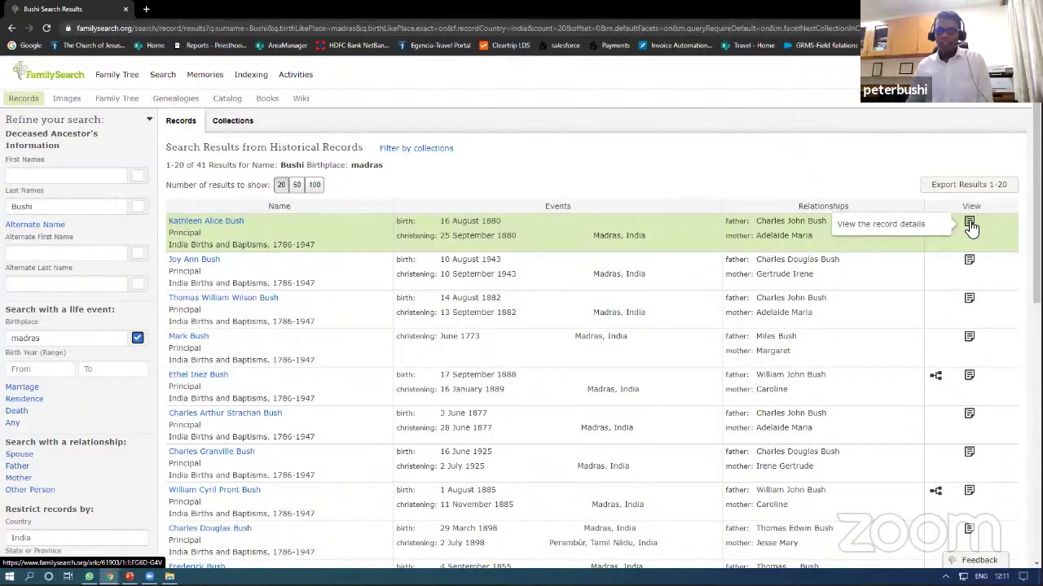
Step: Open the first Madras baptism record and view film image 15 of 412
click(970, 225)
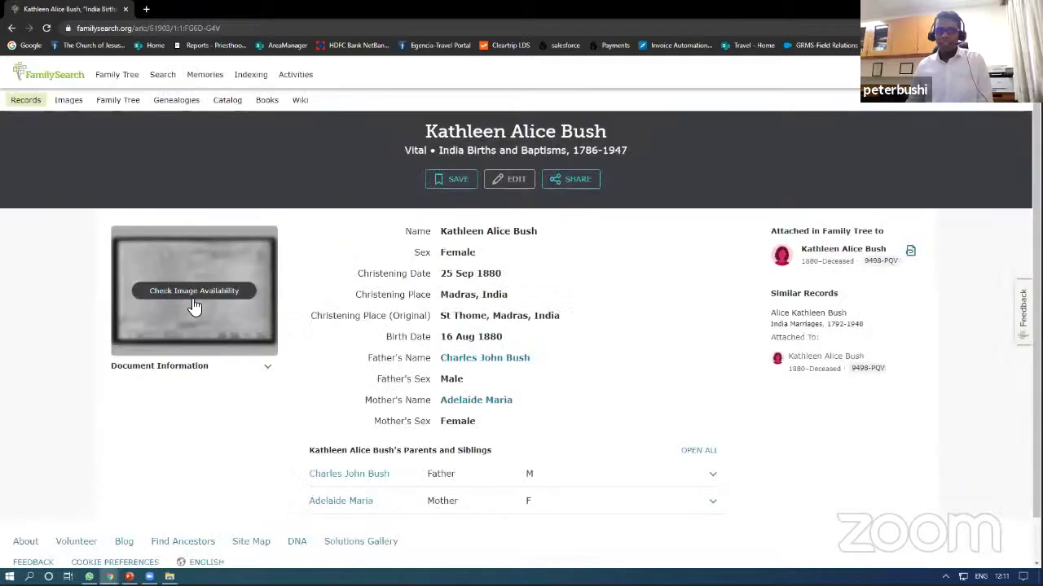
click(205, 303)
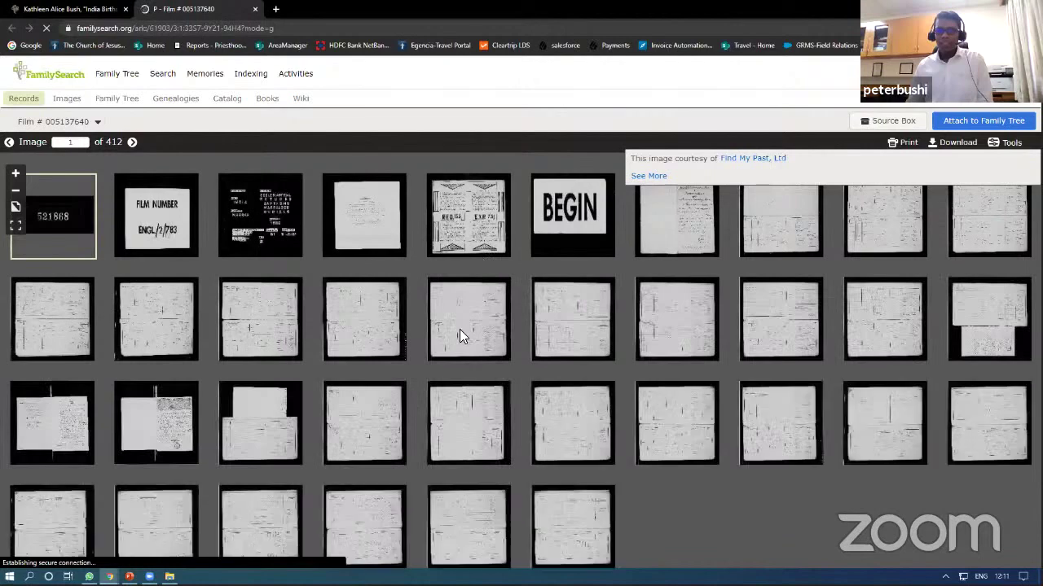
click(460, 329)
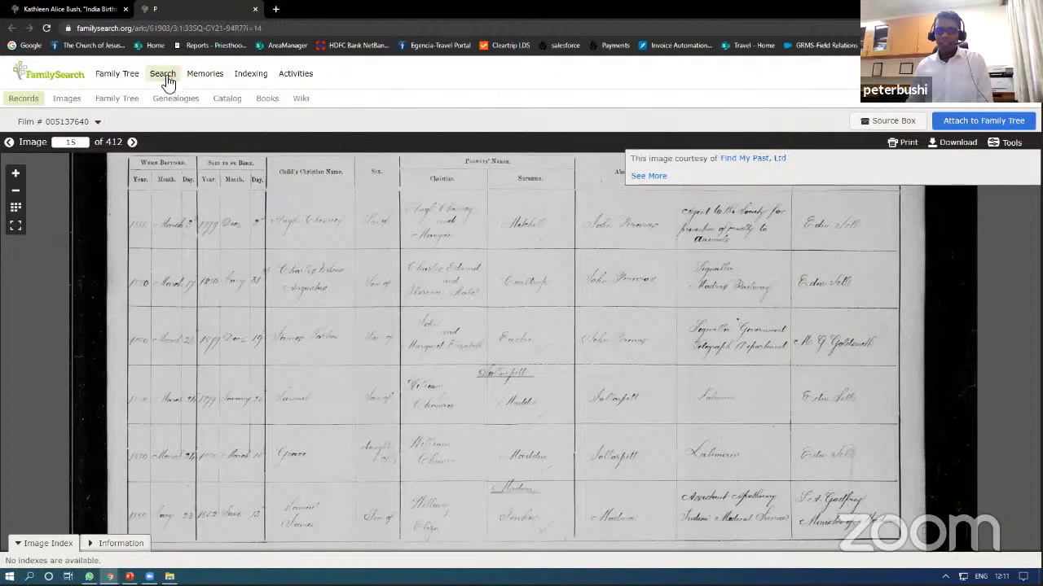
click(309, 77)
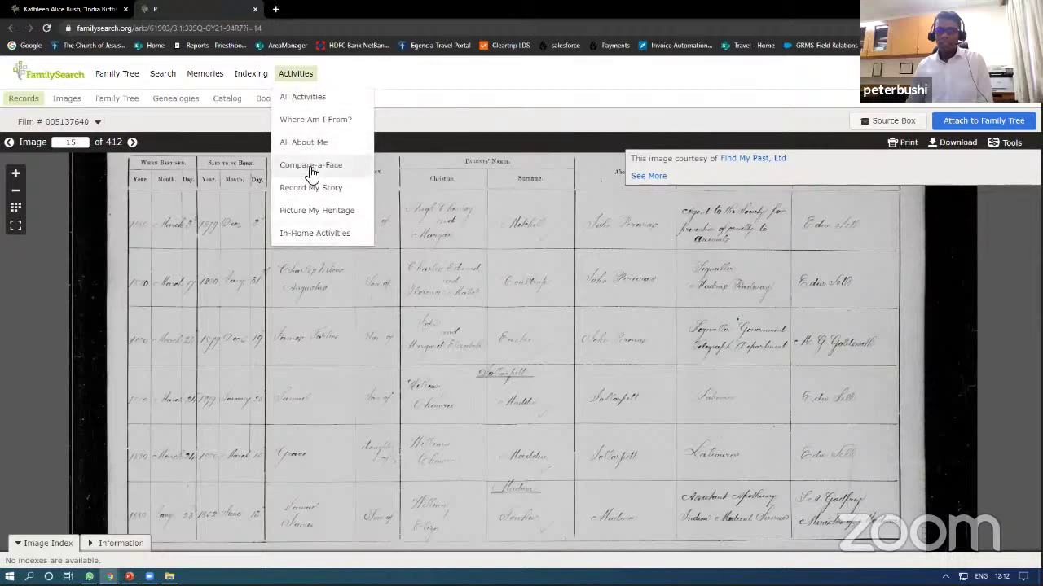
Step: Start Compare-a-Face with a new camera photo, block camera access, and restore the window size
click(311, 168)
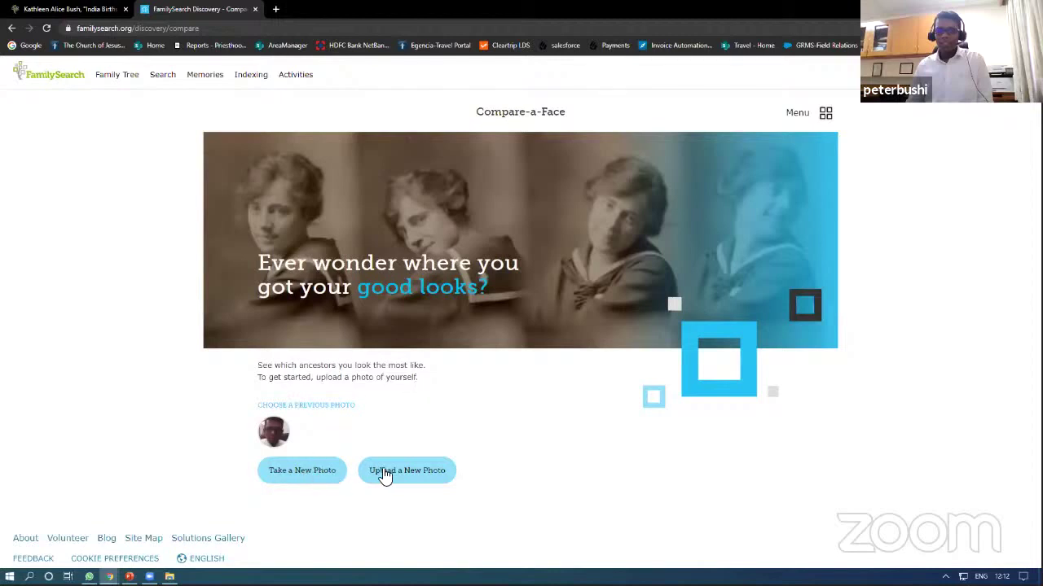
click(295, 478)
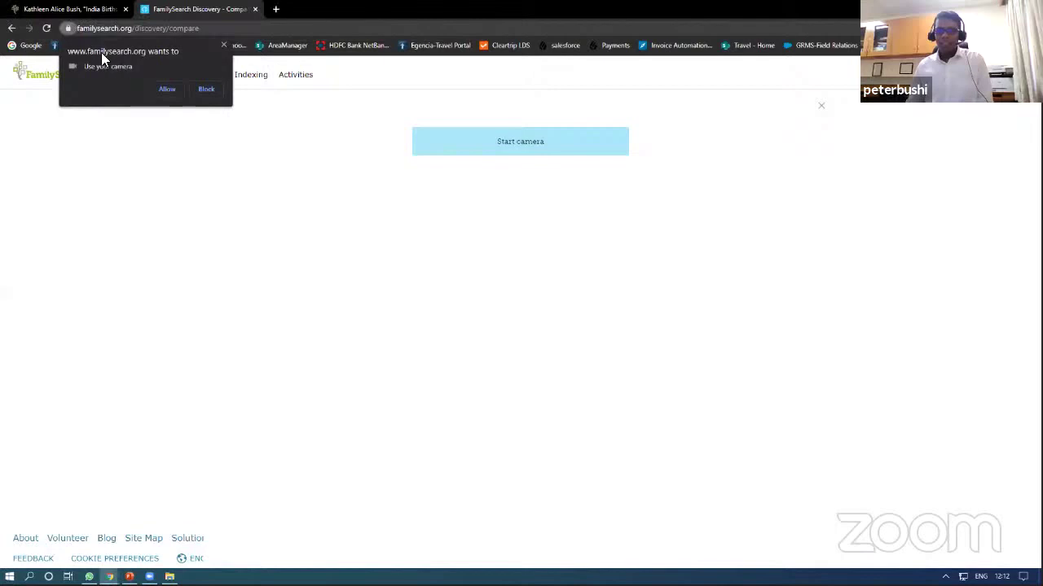
click(206, 90)
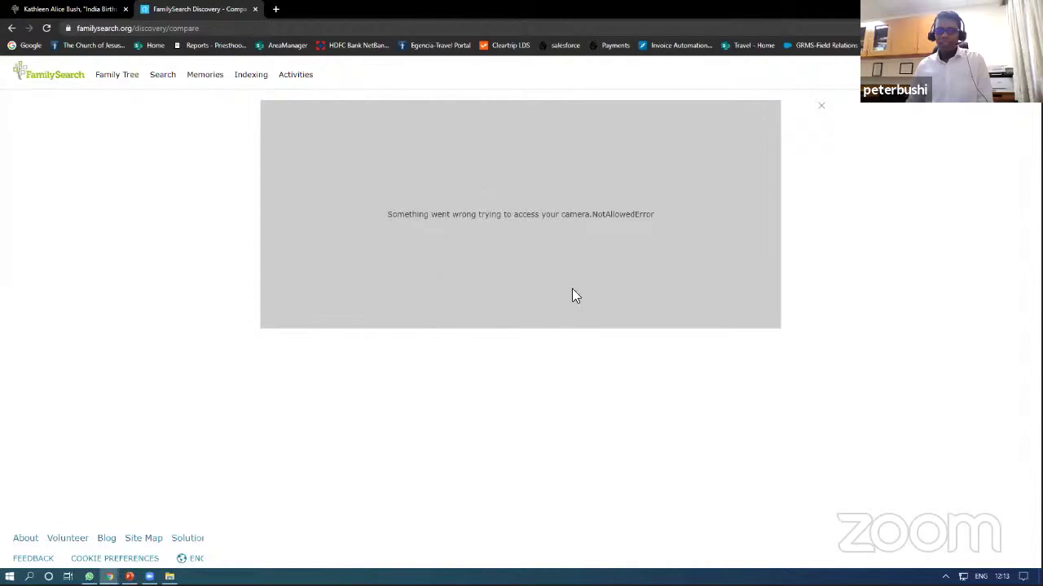
double_click(588, 8)
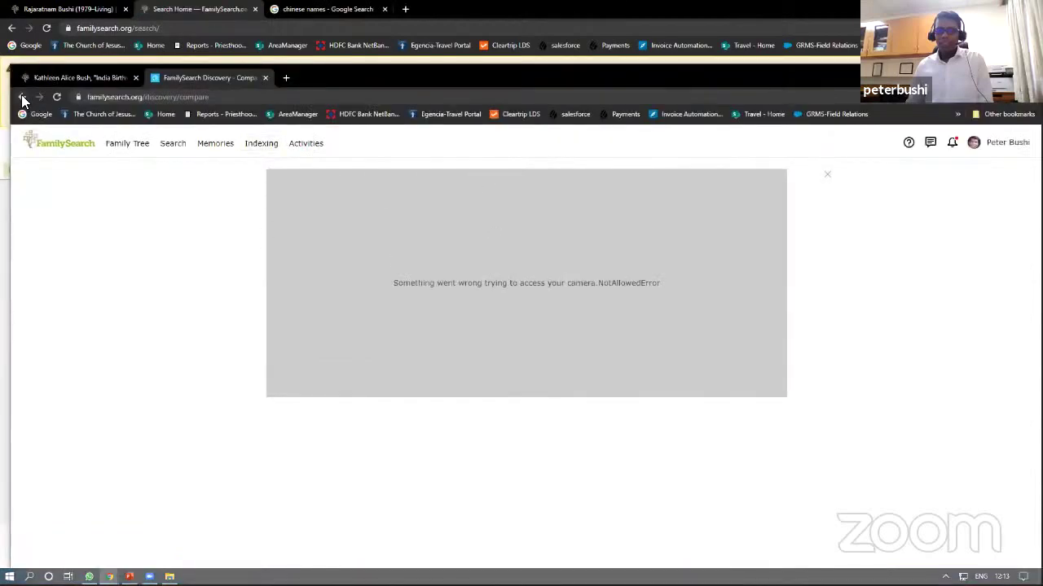
Step: Reopen Compare-a-Face and view the previous photo's comparison against the father and both grandmothers
click(22, 97)
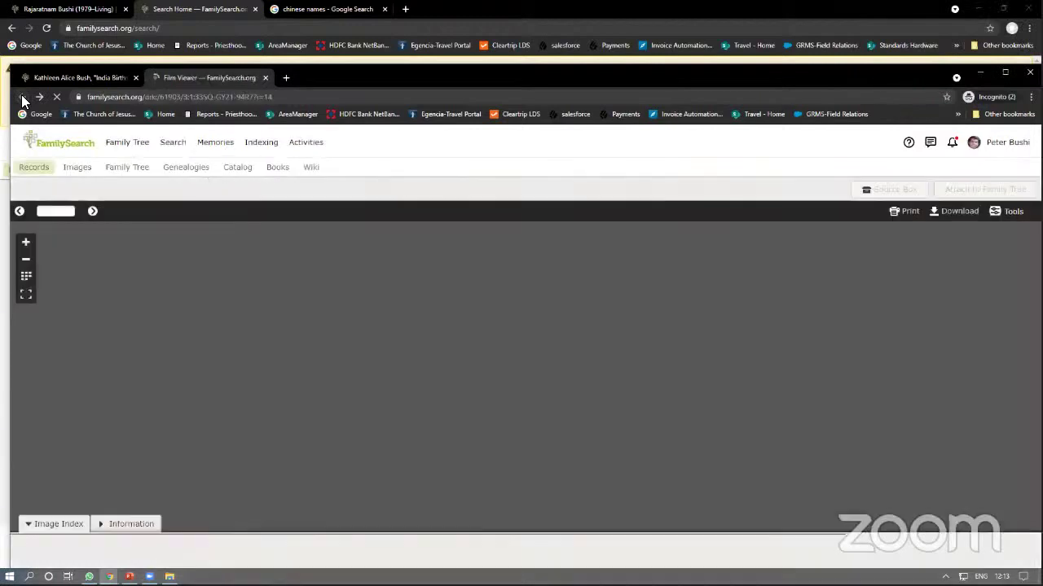
click(39, 97)
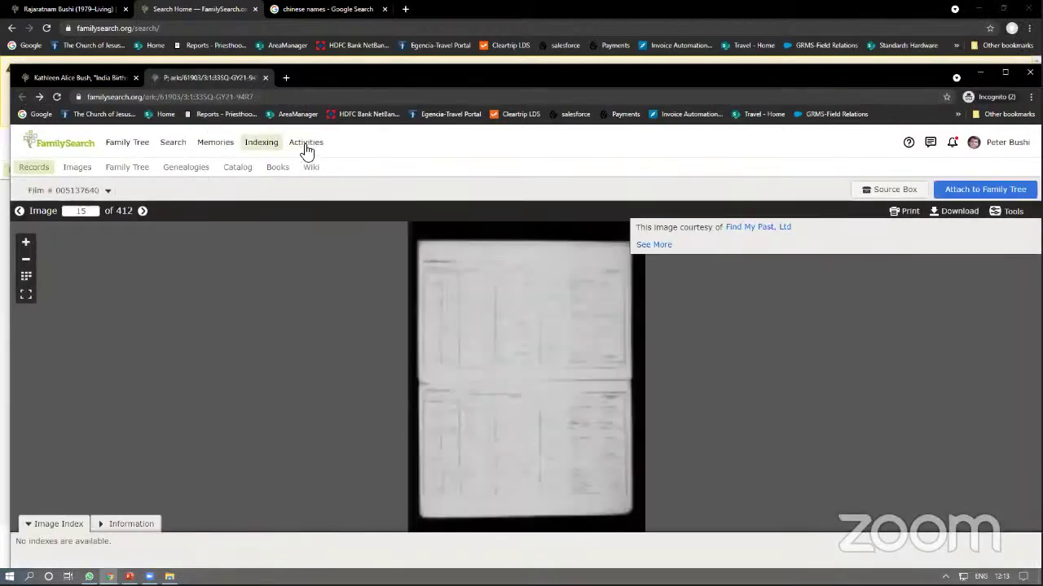
click(305, 145)
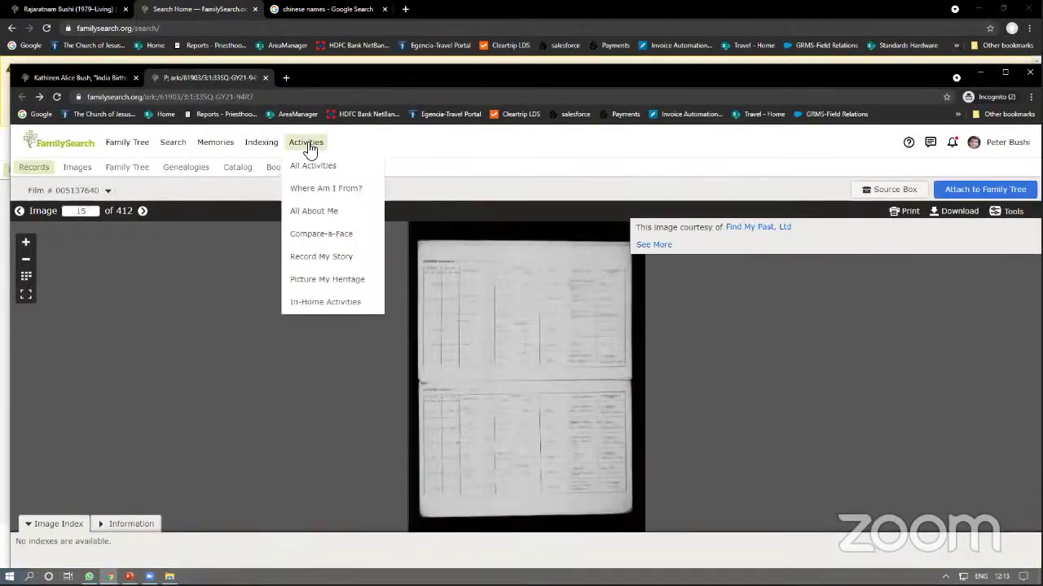
click(326, 238)
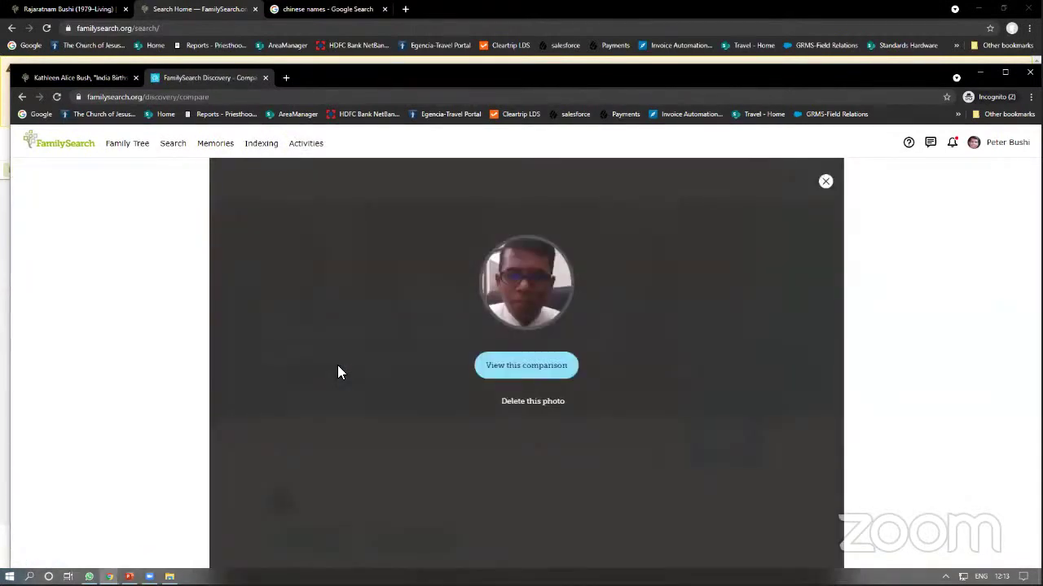
click(533, 372)
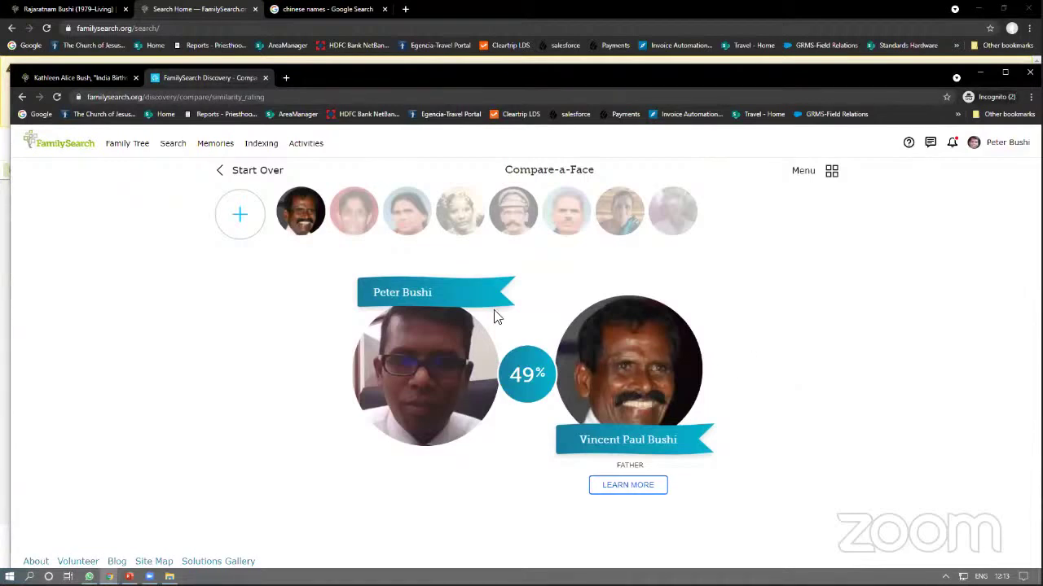
click(366, 217)
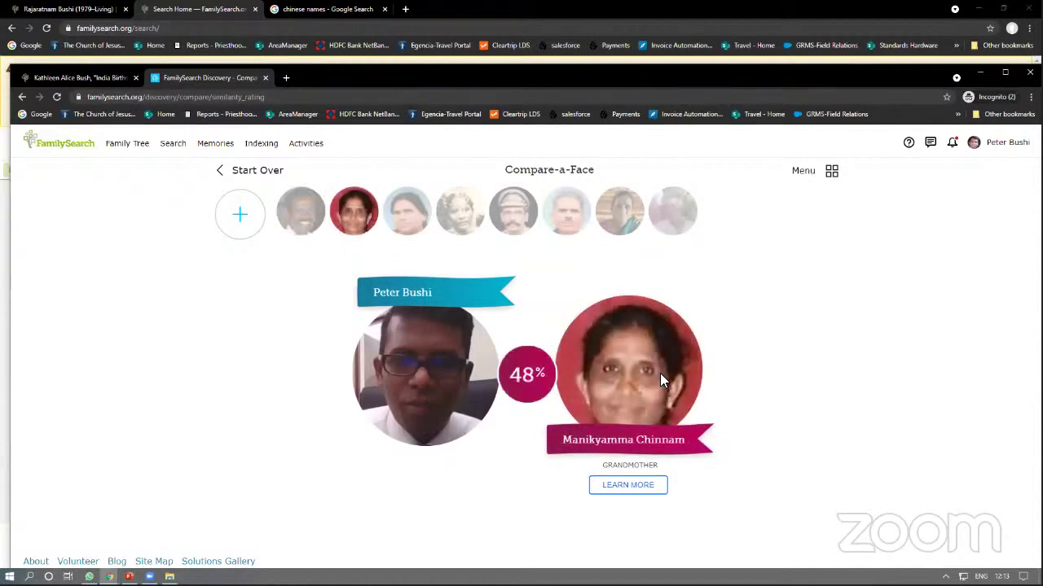
click(403, 221)
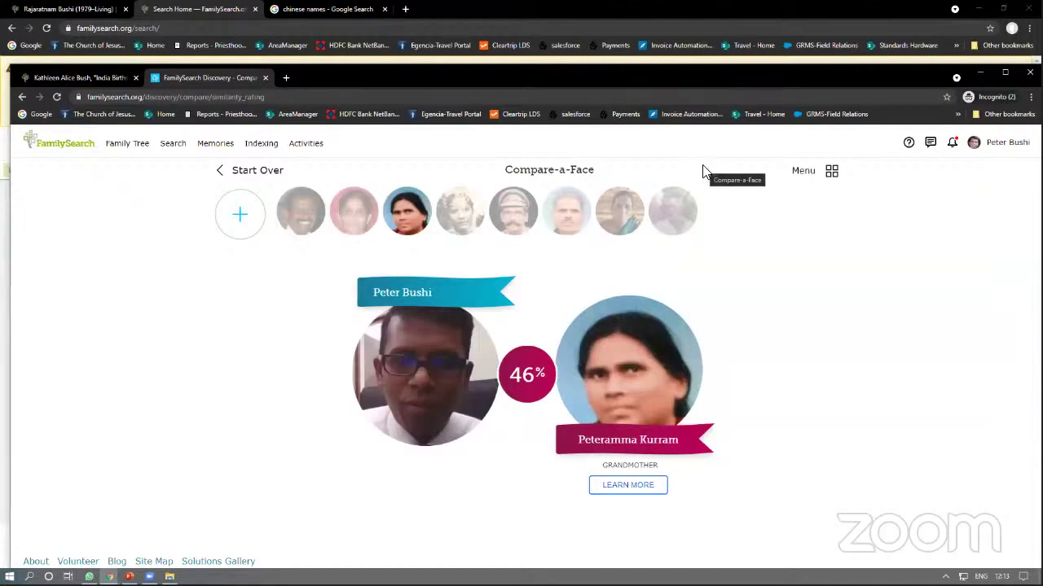
Step: Maximize the incognito window, then minimize both browser windows and File Explorer to show the desktop
double_click(679, 85)
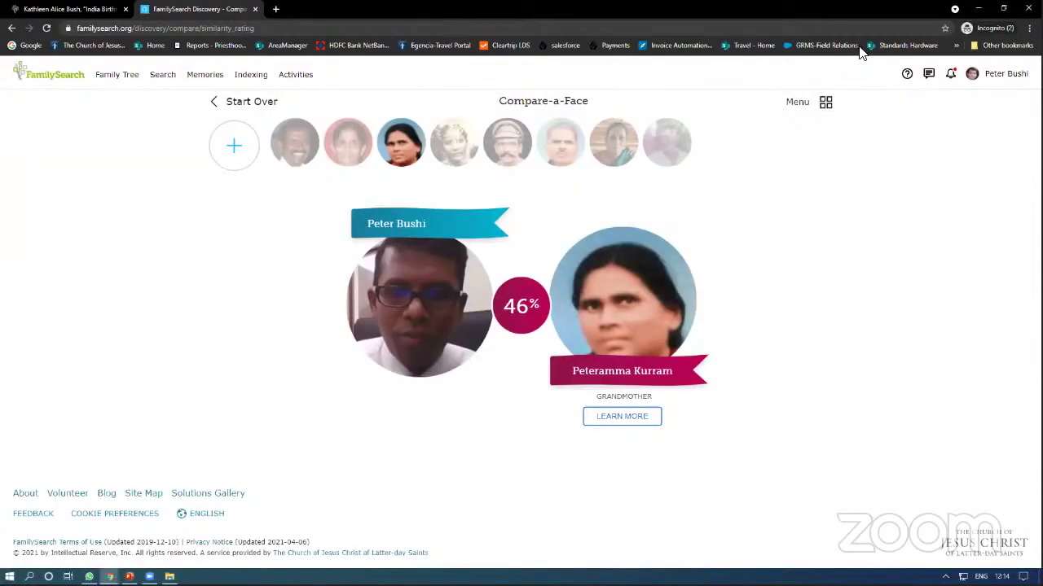
click(980, 14)
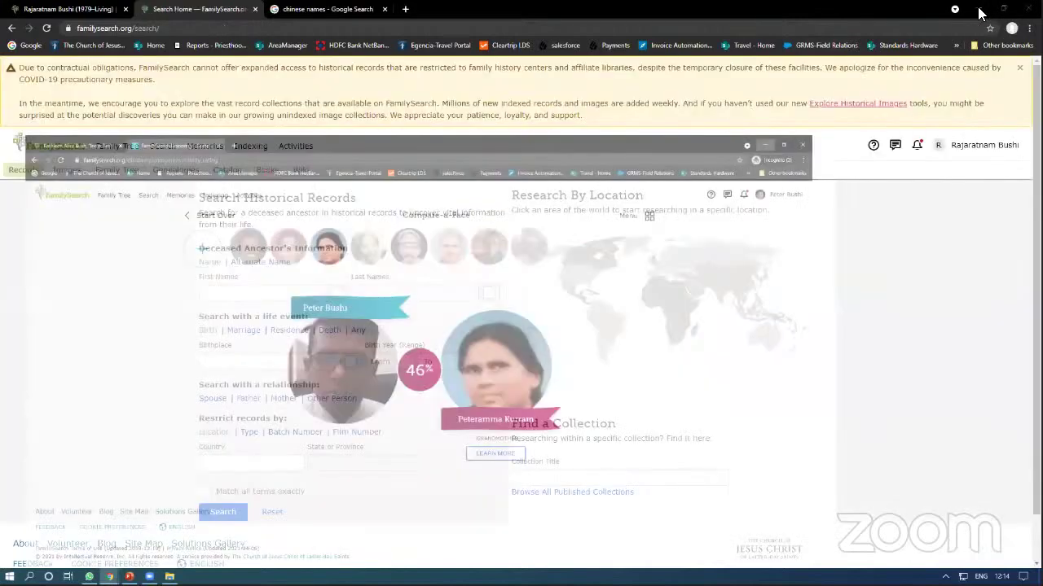
click(979, 14)
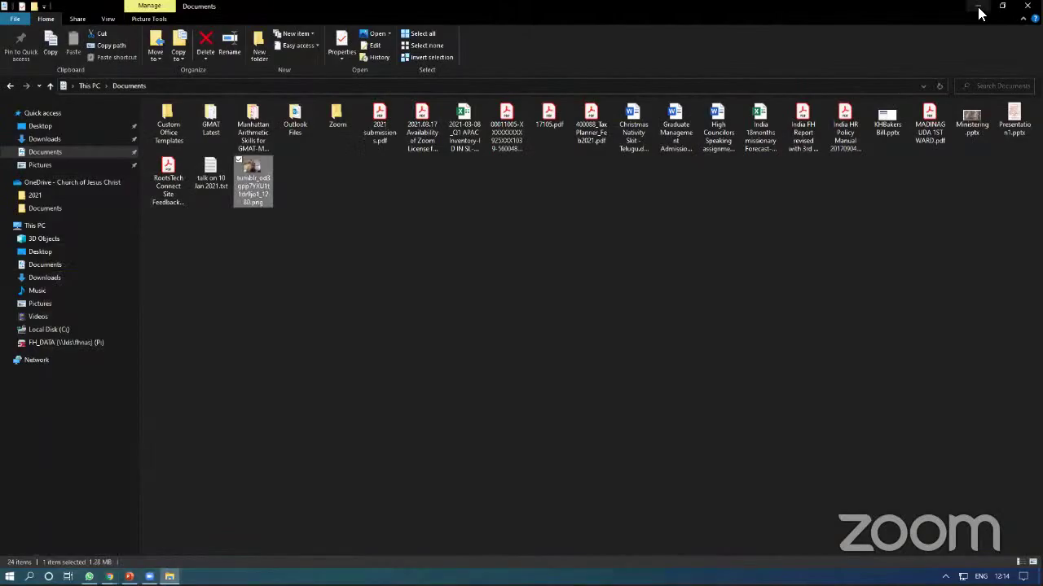
click(980, 14)
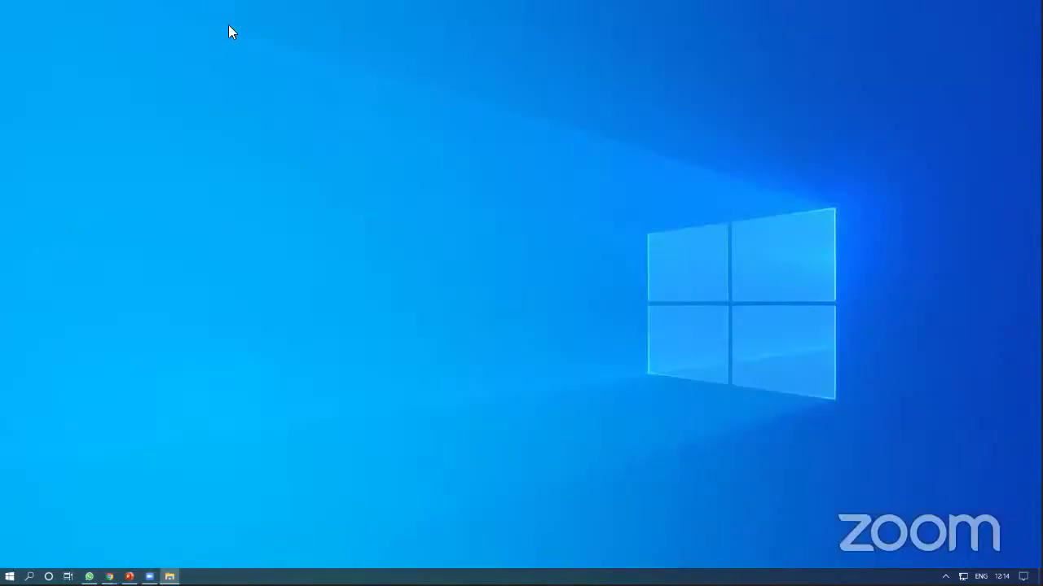
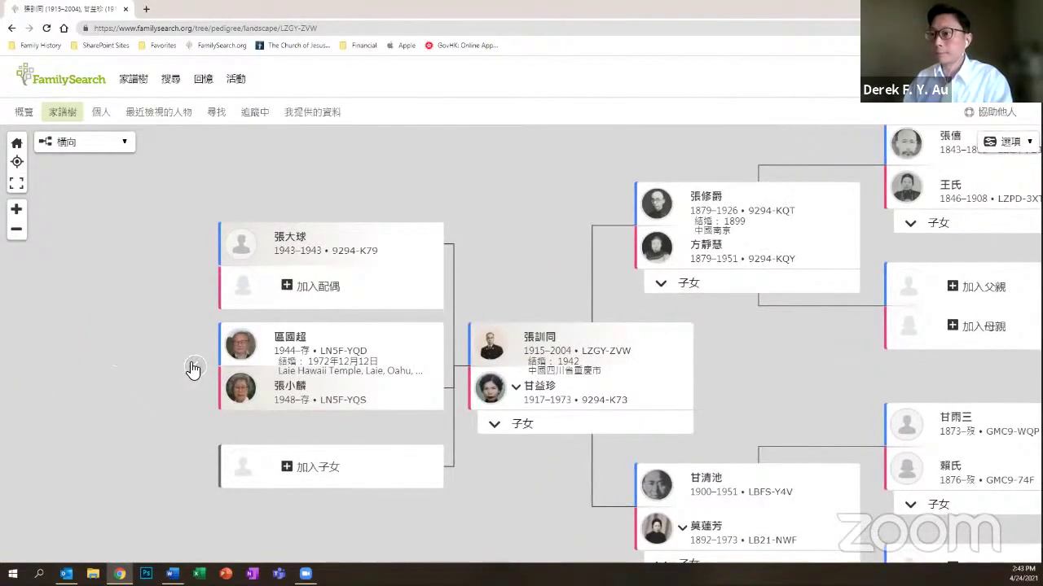
click(194, 368)
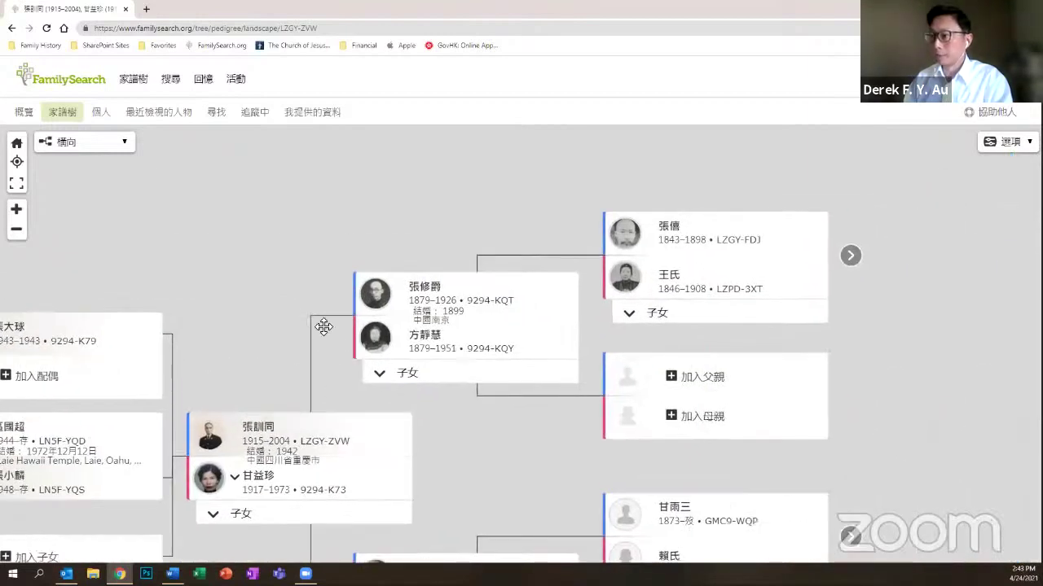
click(849, 256)
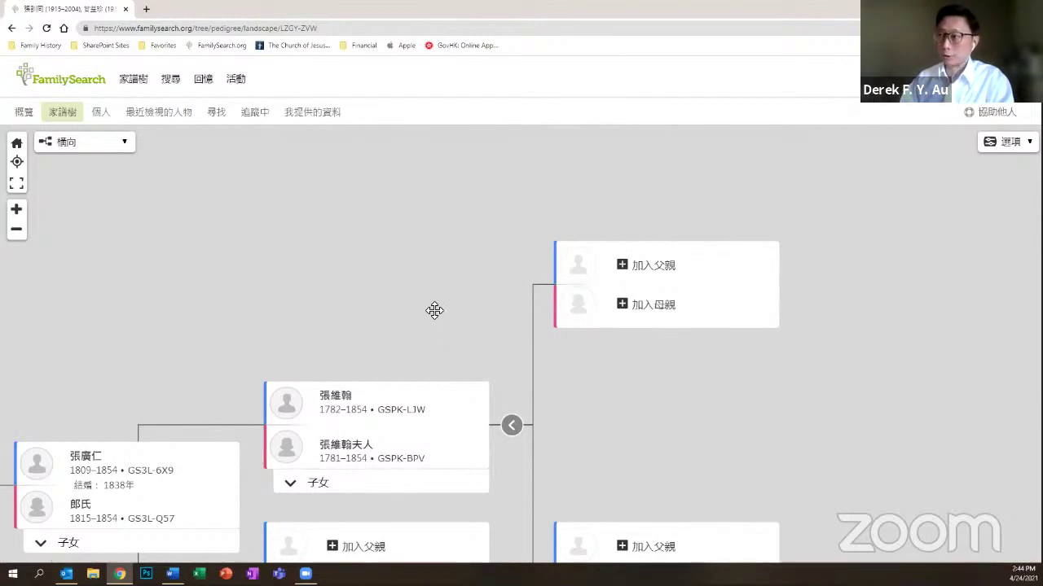
Step: Attach 張大悅, born about 1725, as 張維翰's father by pasting his ID number
click(647, 270)
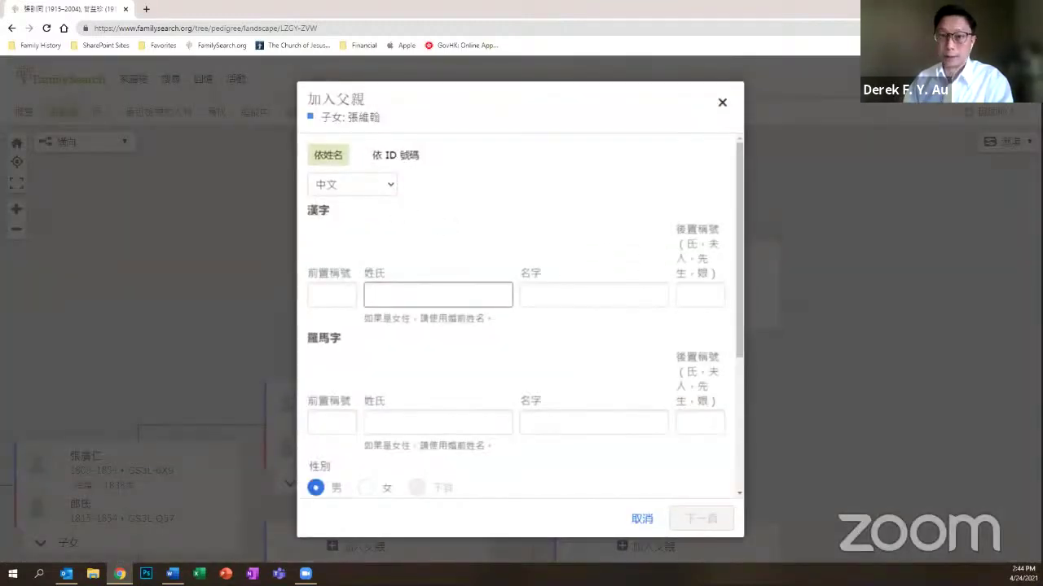
click(391, 157)
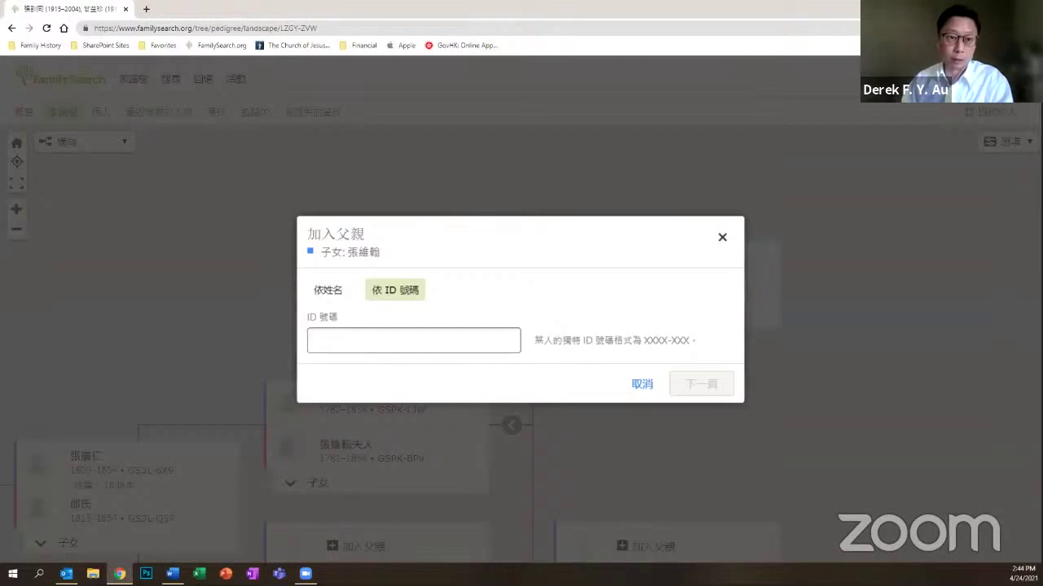
key(alt+Tab)
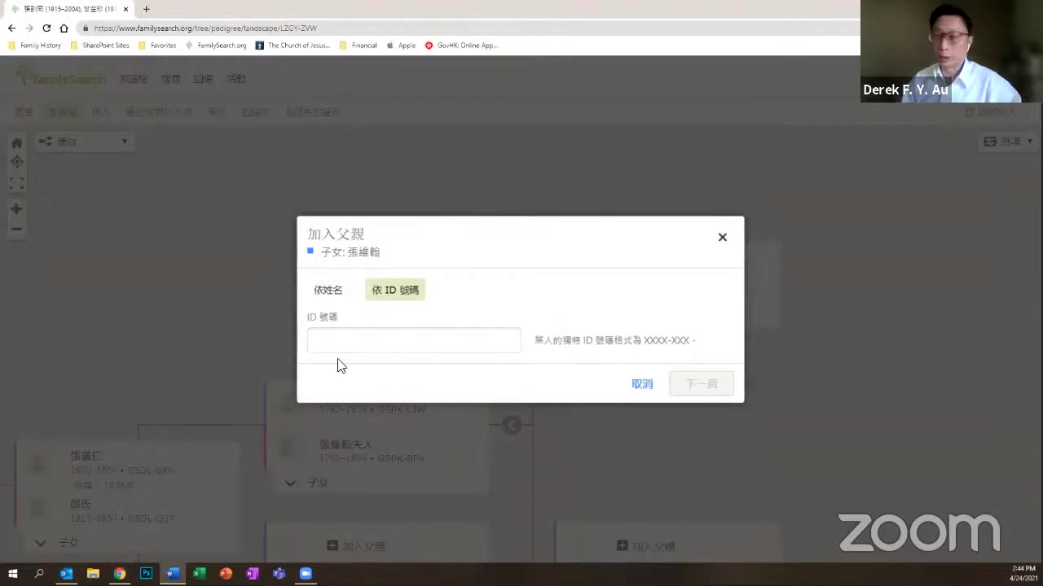
click(426, 340)
text(GQWF-LB1)
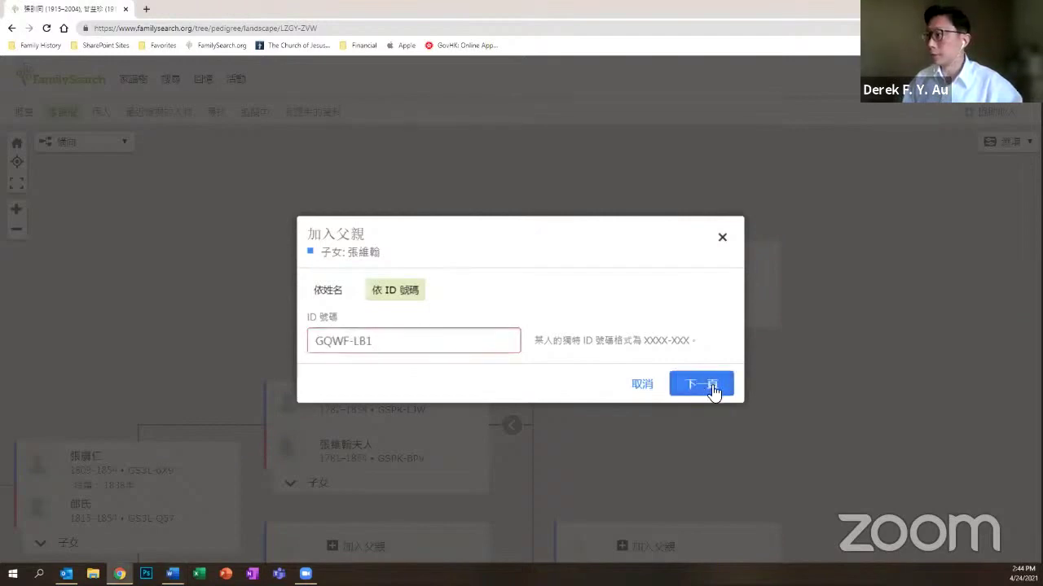
click(702, 384)
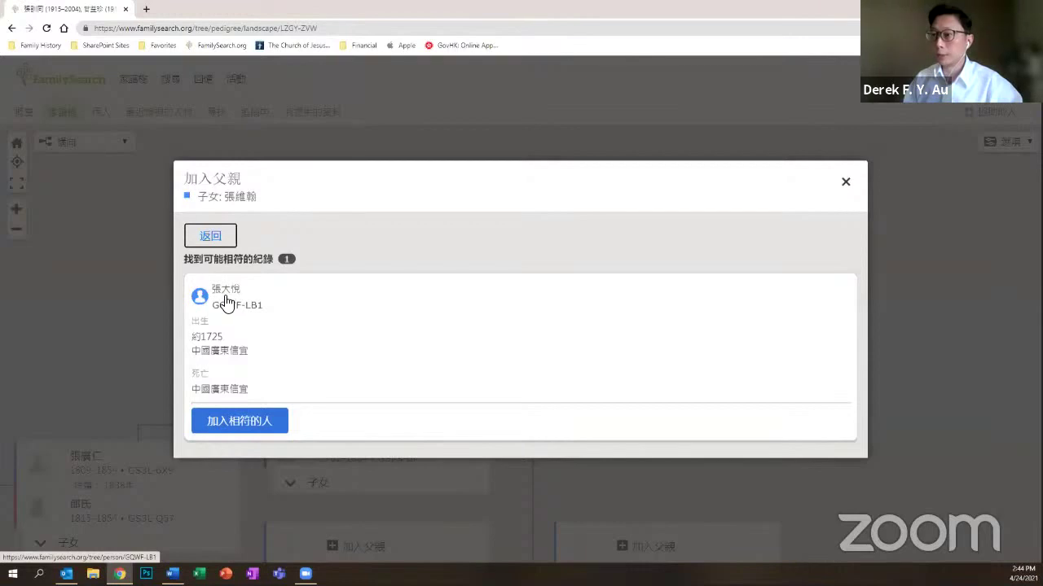
click(236, 423)
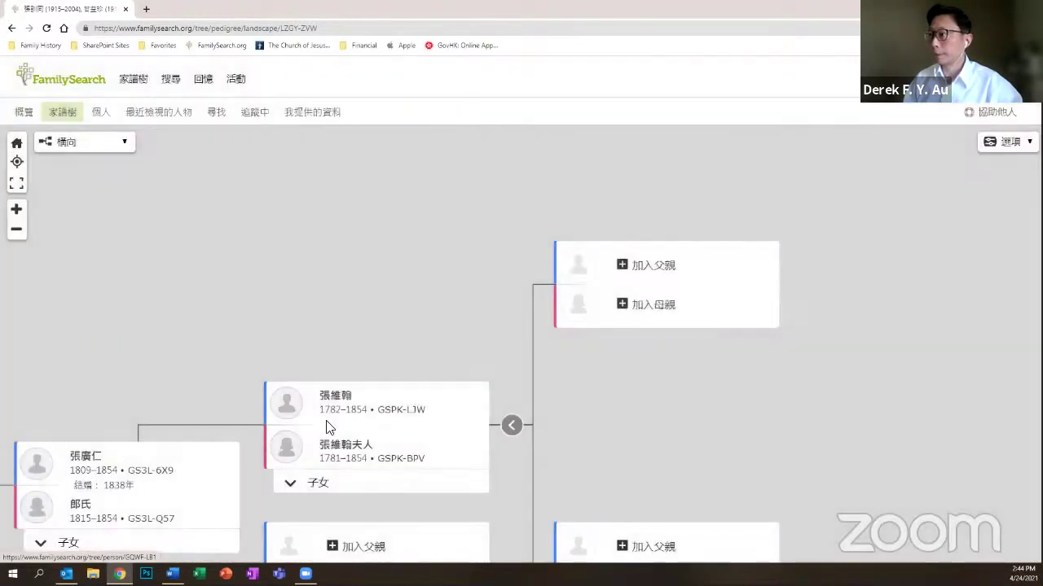
Step: Expand the ancestors past 張大悅 to 張文寧 and 梁氏, then 張引豪 and 梁氏 (1683–1743)
click(512, 424)
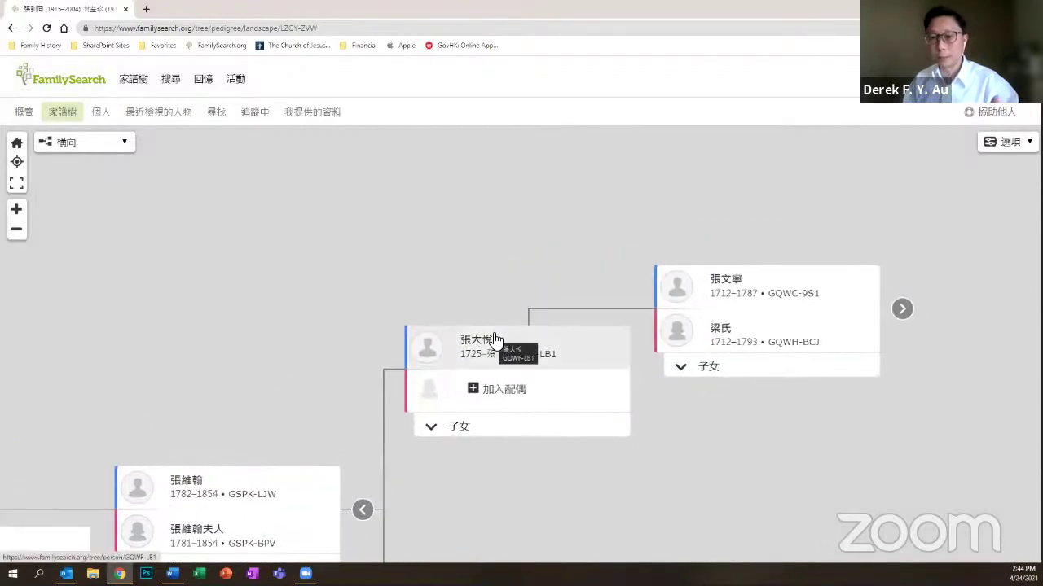
click(902, 309)
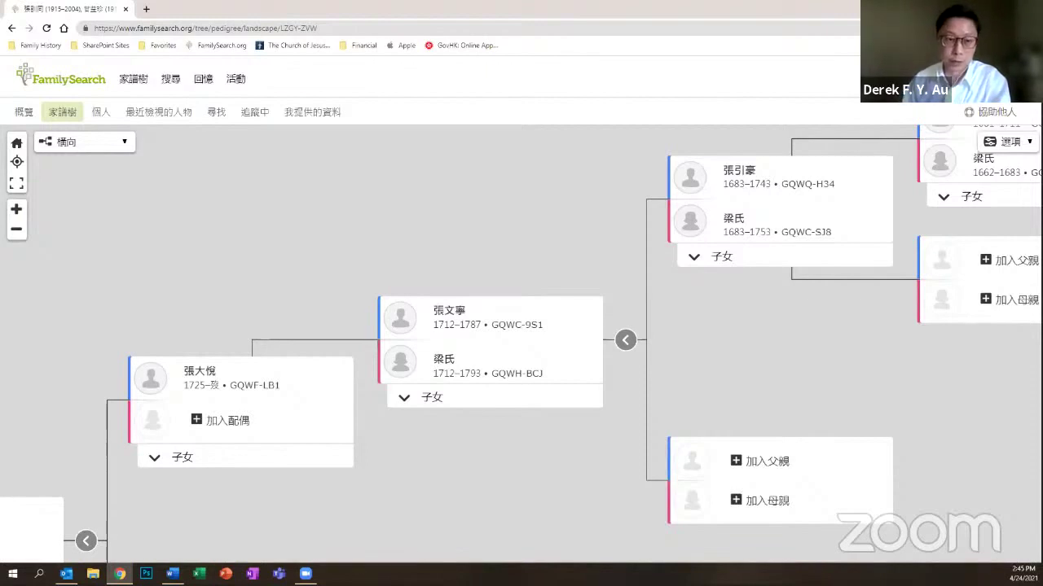
key(alt+Tab)
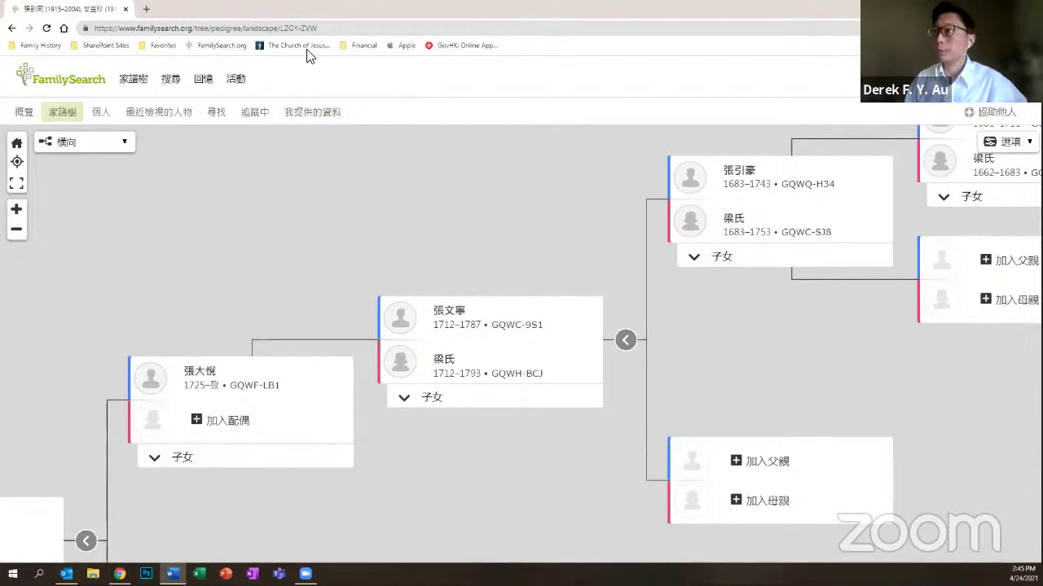
click(280, 27)
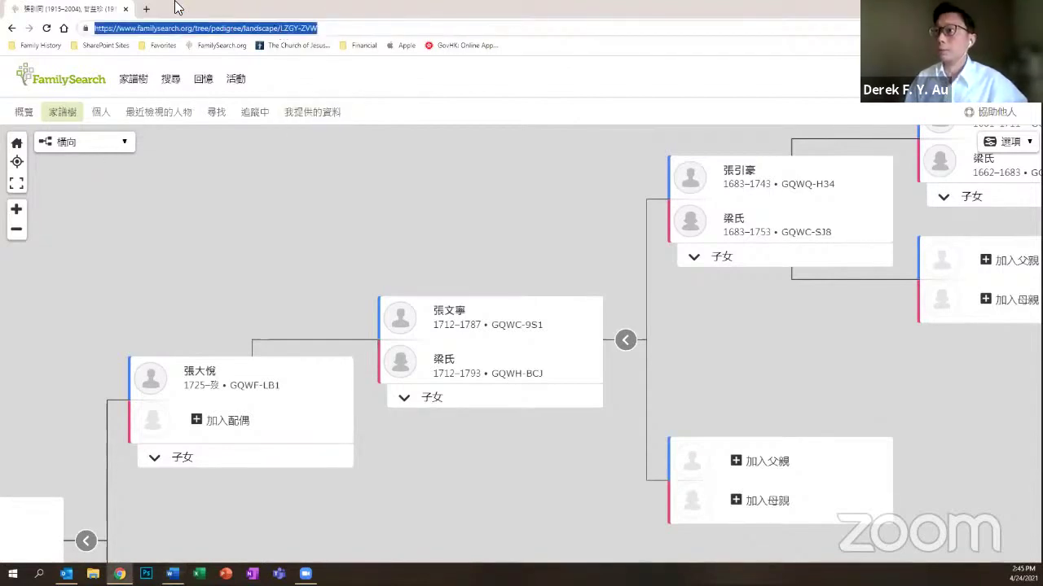
key(ctrl+t)
Step: Load the beta.familysearch.org Honored Ancestor chart URL in a new tab and sign in
text(https://beta.familysearch.org/tree/pedigree/honored-ancestor/KWX2-X2B)
key(Return)
click(147, 34)
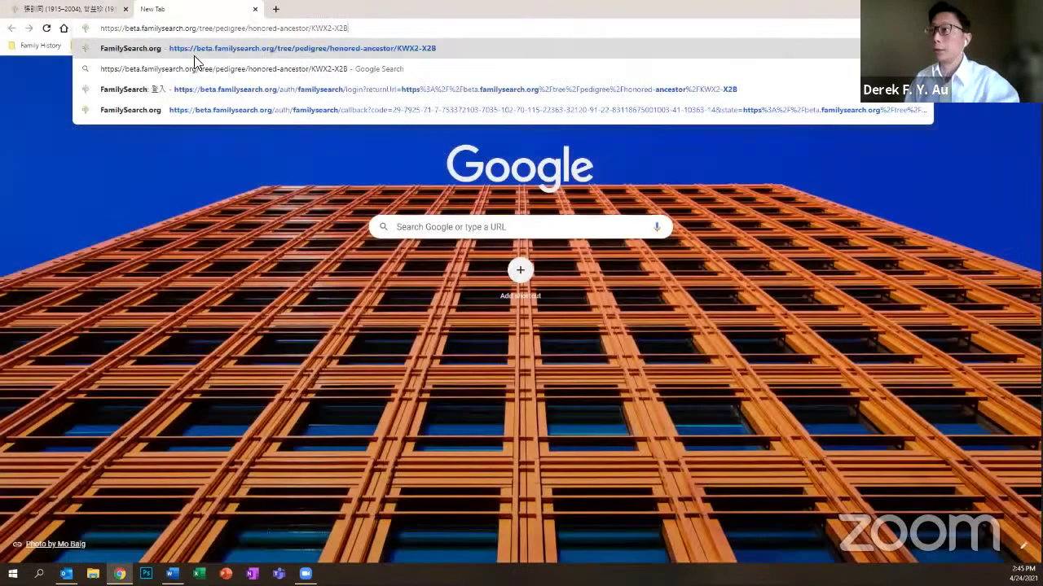
click(290, 316)
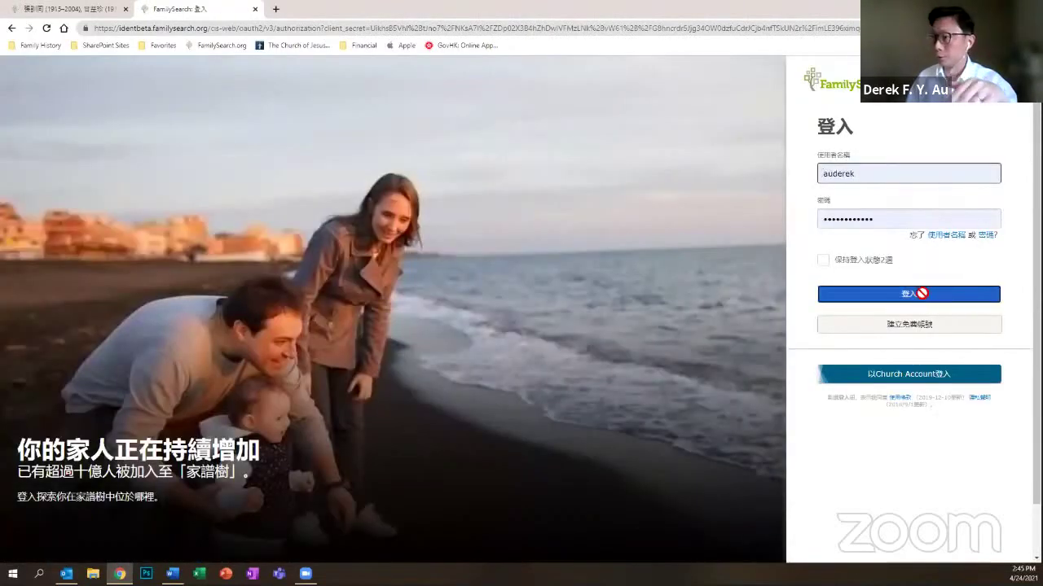
click(922, 293)
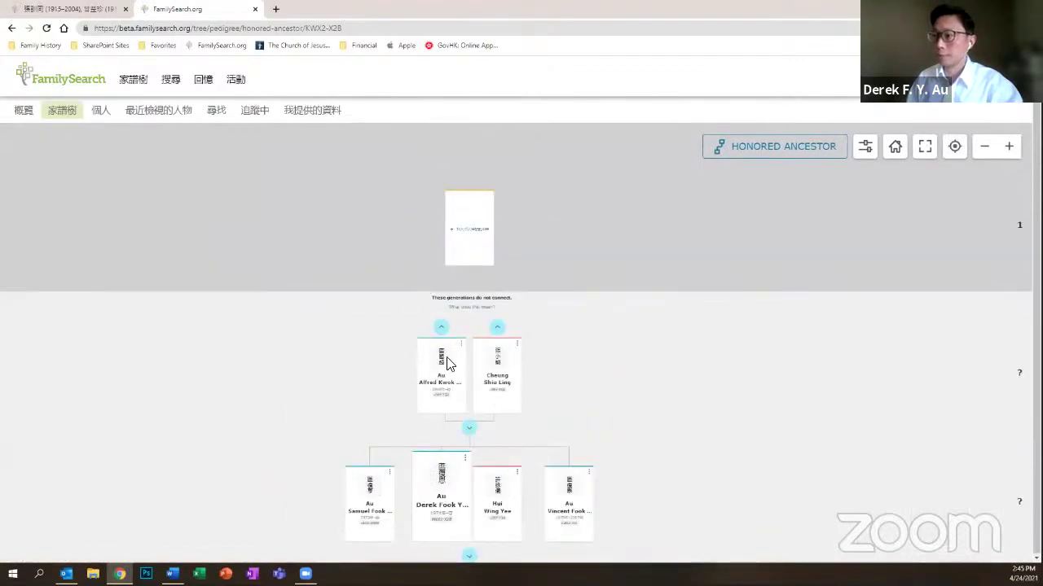
Step: Add the 1782–1854 Zhang ancestor by person ID as the chart's honored ancestor
click(464, 231)
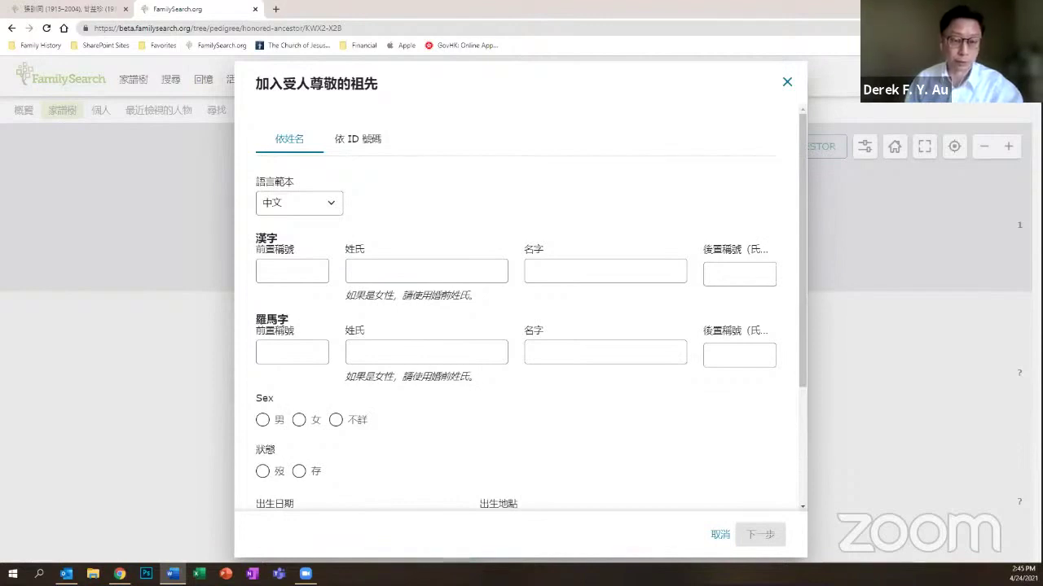
scroll(347, 159, down, 1)
click(350, 140)
click(431, 324)
click(460, 350)
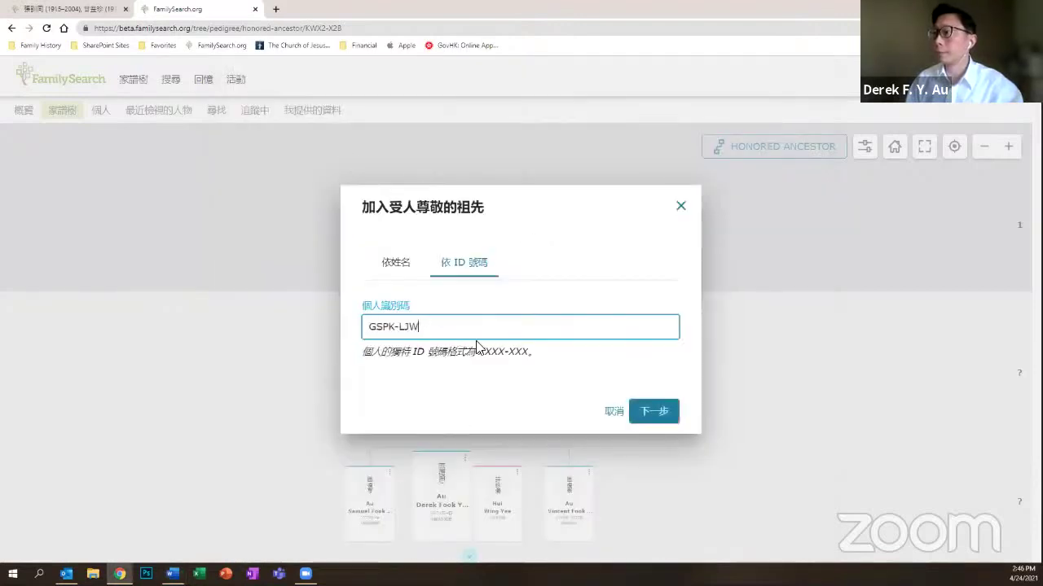
click(650, 412)
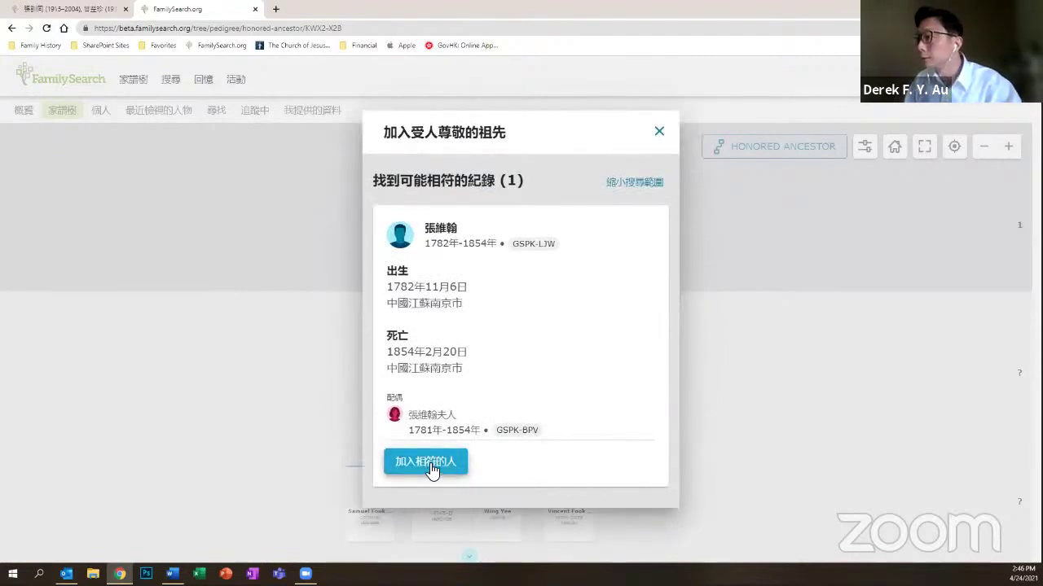
click(431, 469)
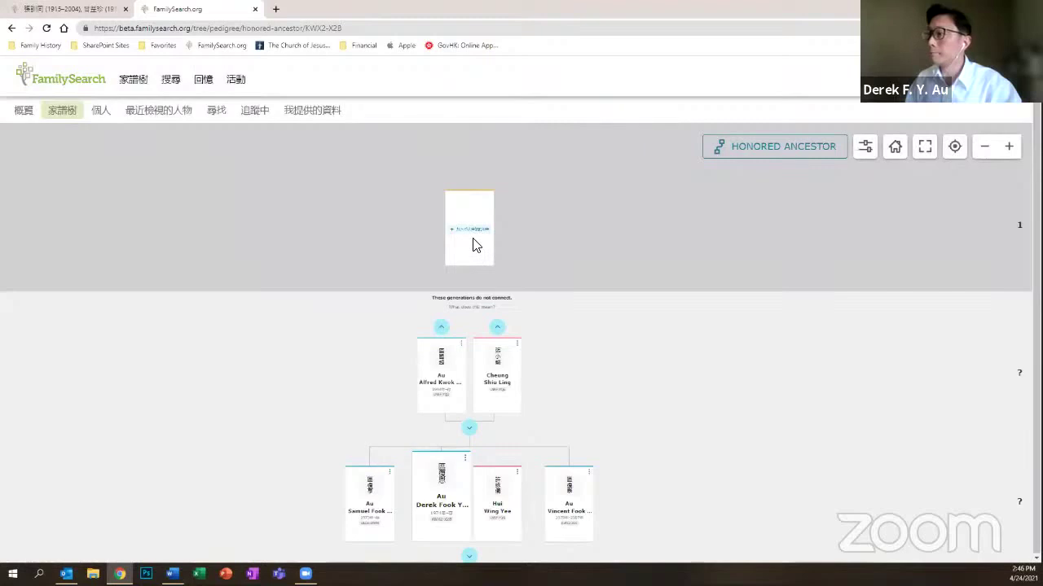
click(473, 240)
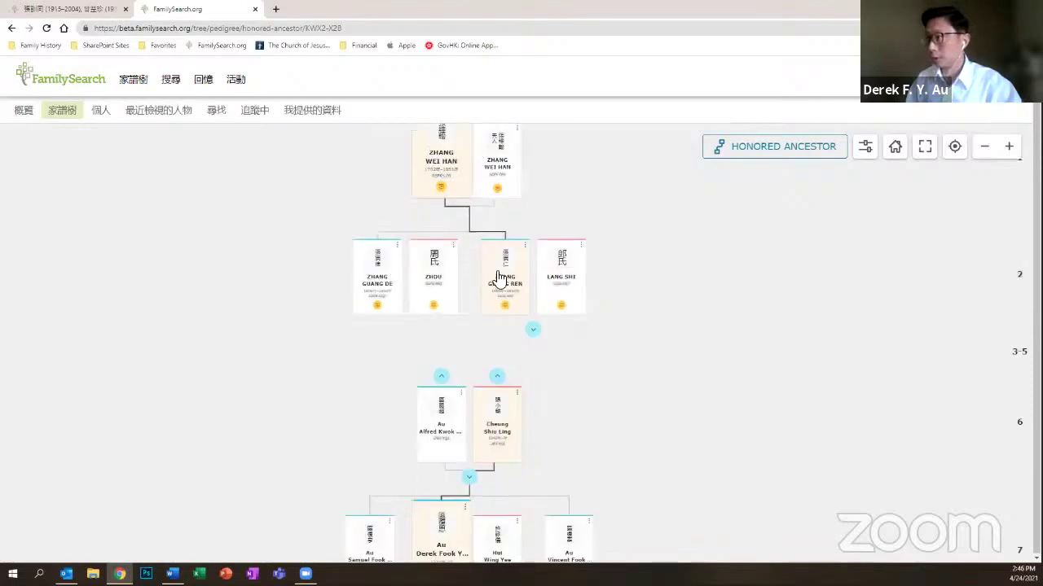
Step: Expand generations 3, 4 and 5 of the honored-ancestor chart down to the user's parents
scroll(500, 275, down, 1)
click(533, 330)
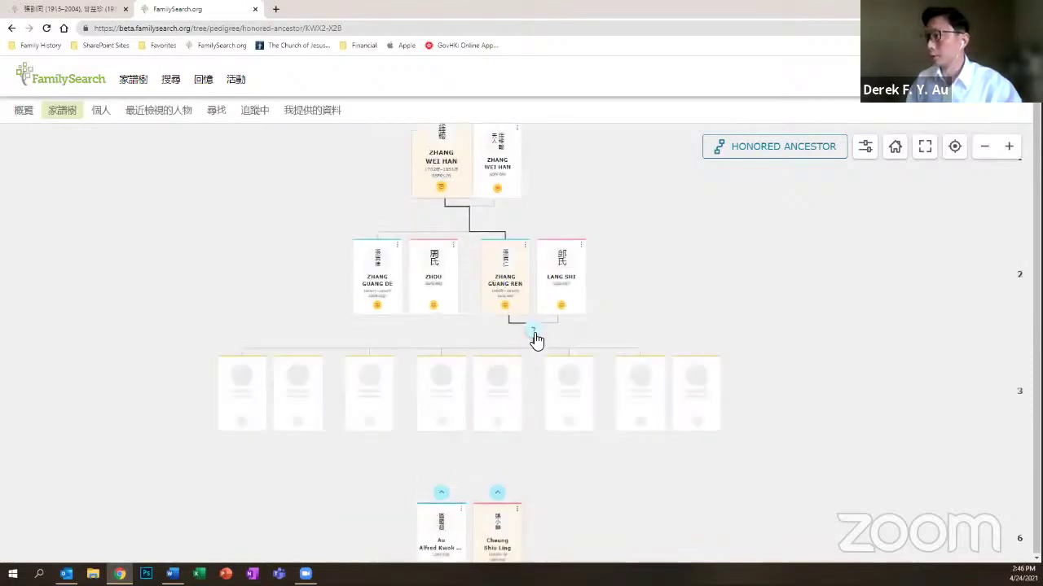
click(538, 383)
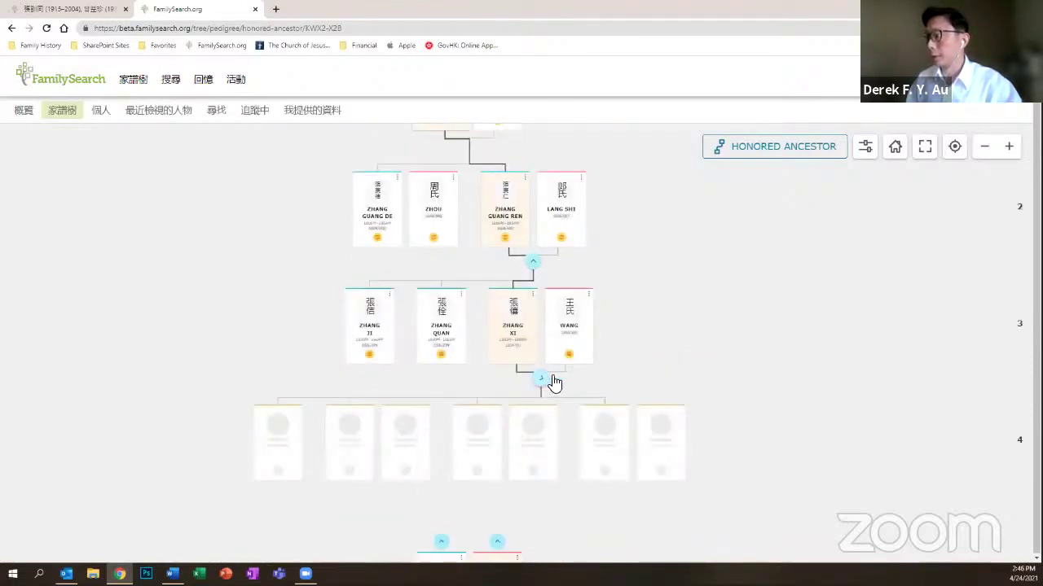
scroll(562, 359, up, 2)
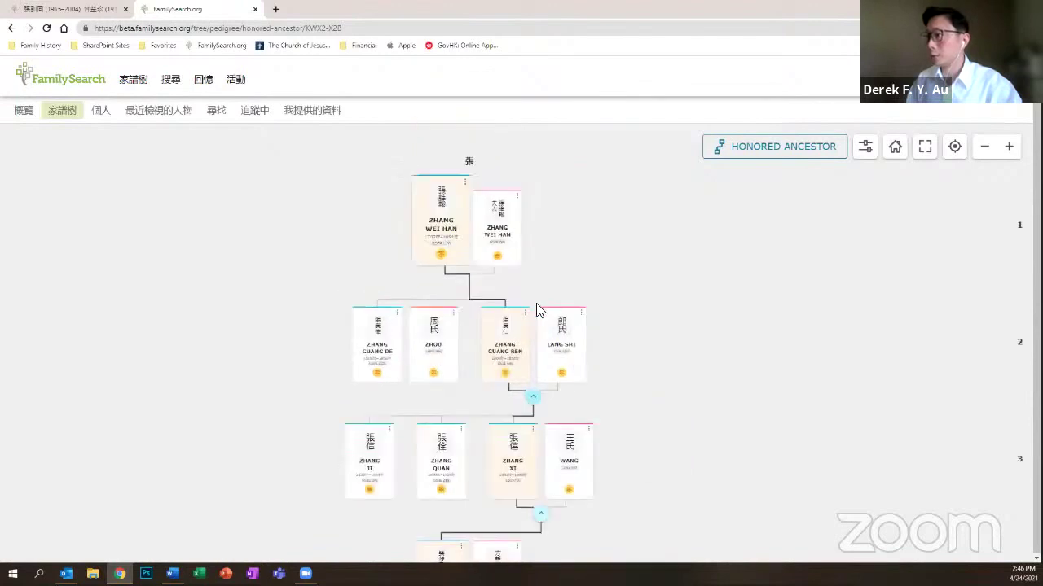
scroll(535, 308, down, 4)
scroll(502, 358, down, 2)
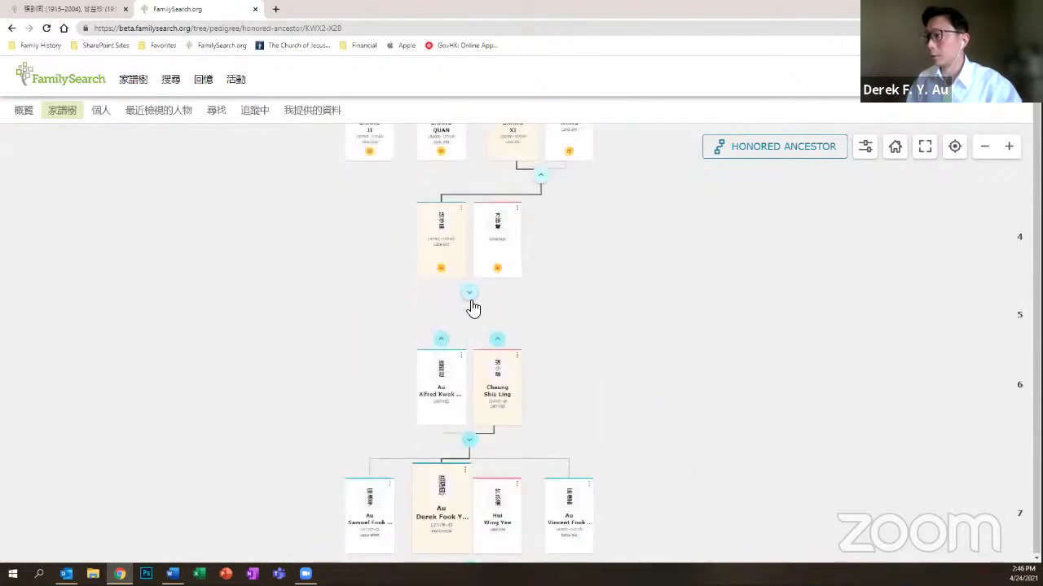
click(470, 299)
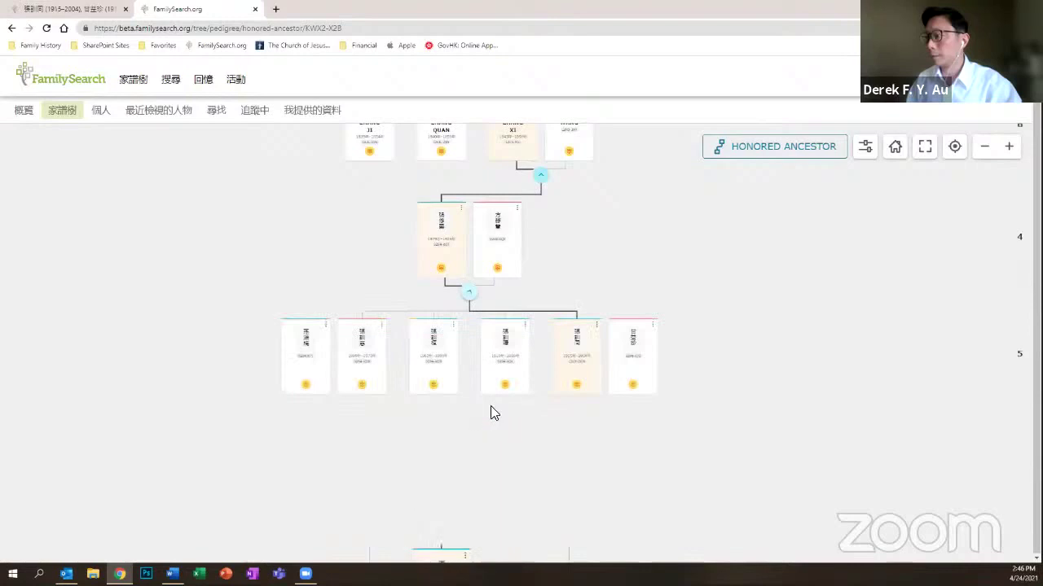
scroll(494, 410, down, 4)
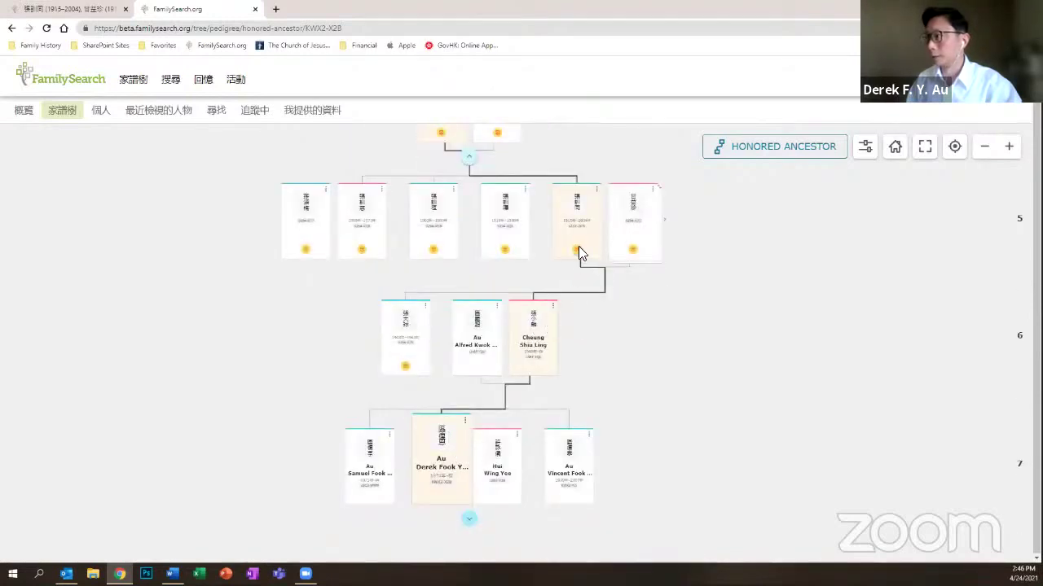
scroll(578, 252, up, 8)
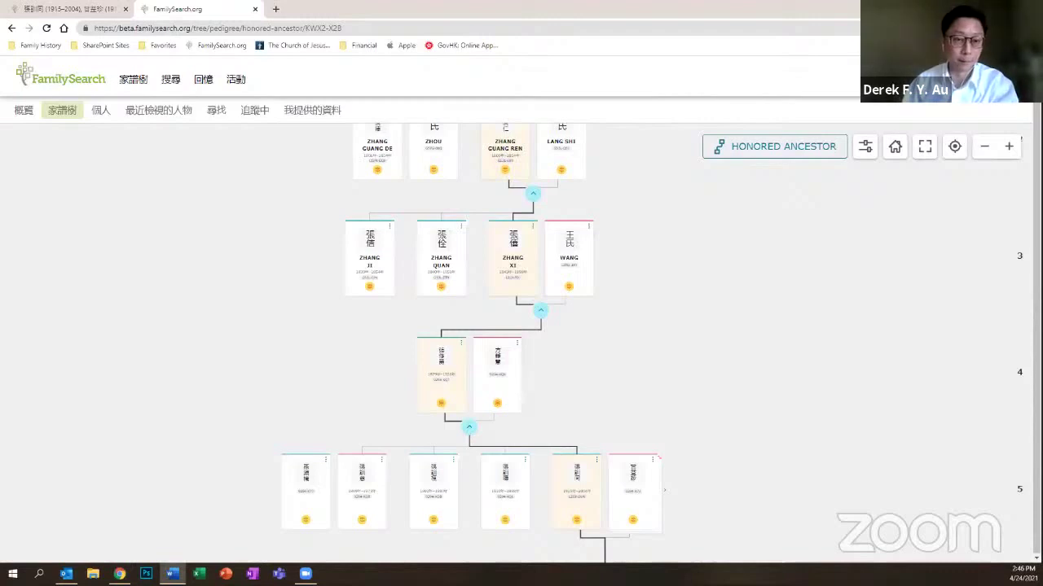
Step: Close the beta chart tab and nudge the landscape family tree view slightly right
click(254, 9)
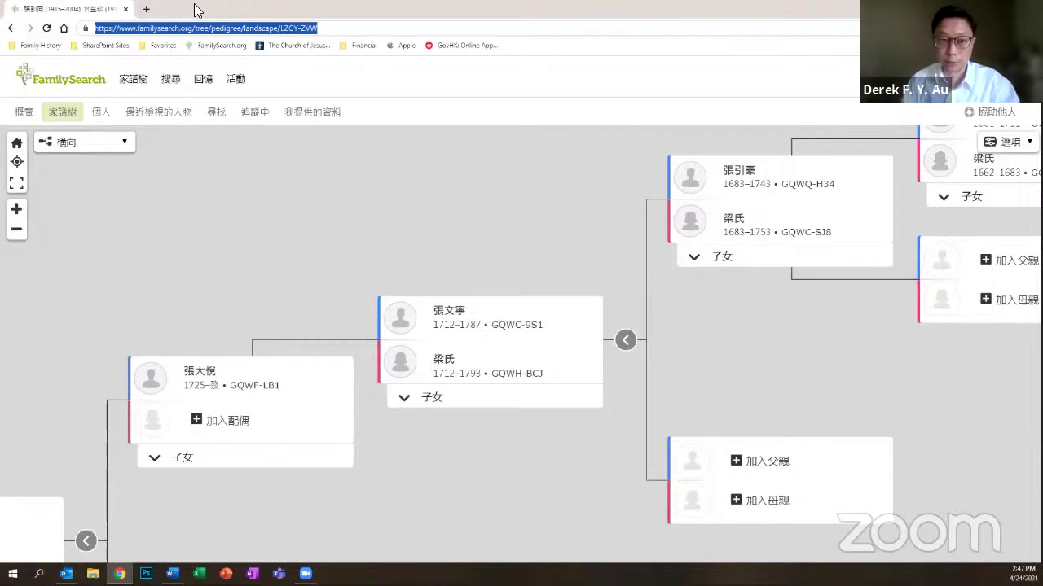
click(197, 255)
drag(197, 255, 218, 253)
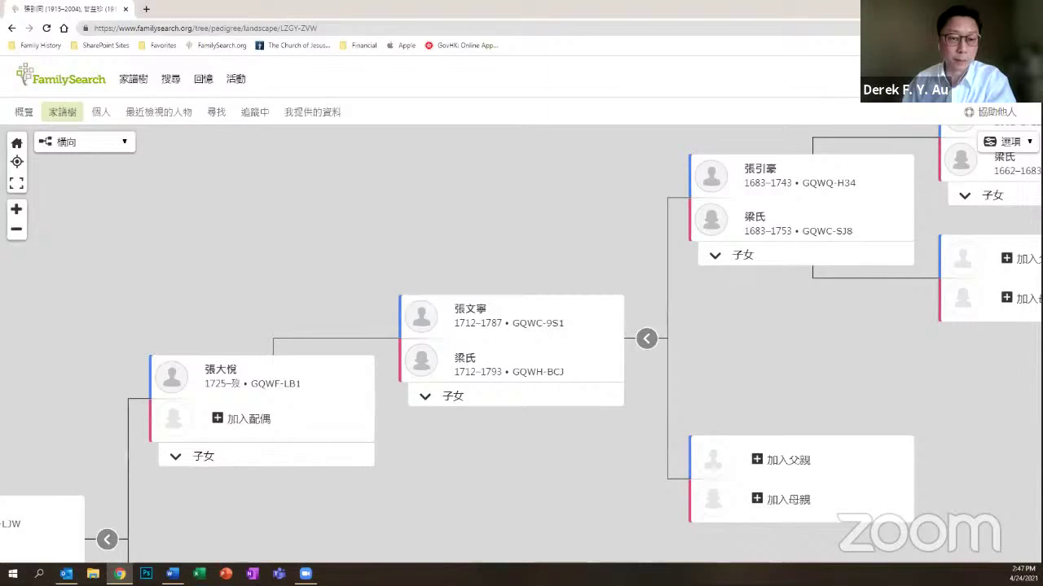
Step: Choose 家譜圖像 from the 搜尋 menu and sign in with the saved credentials
click(171, 81)
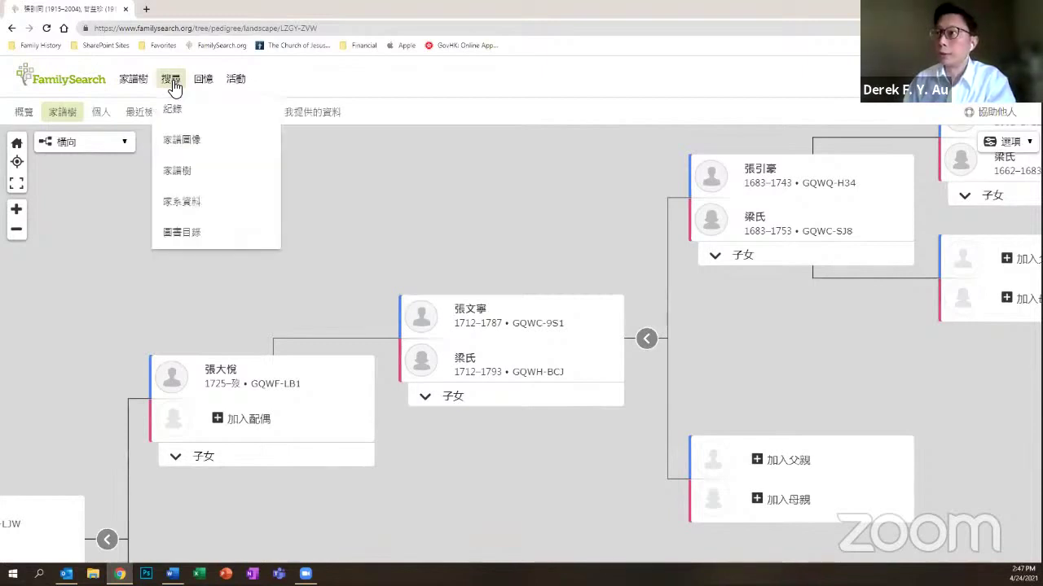
click(191, 145)
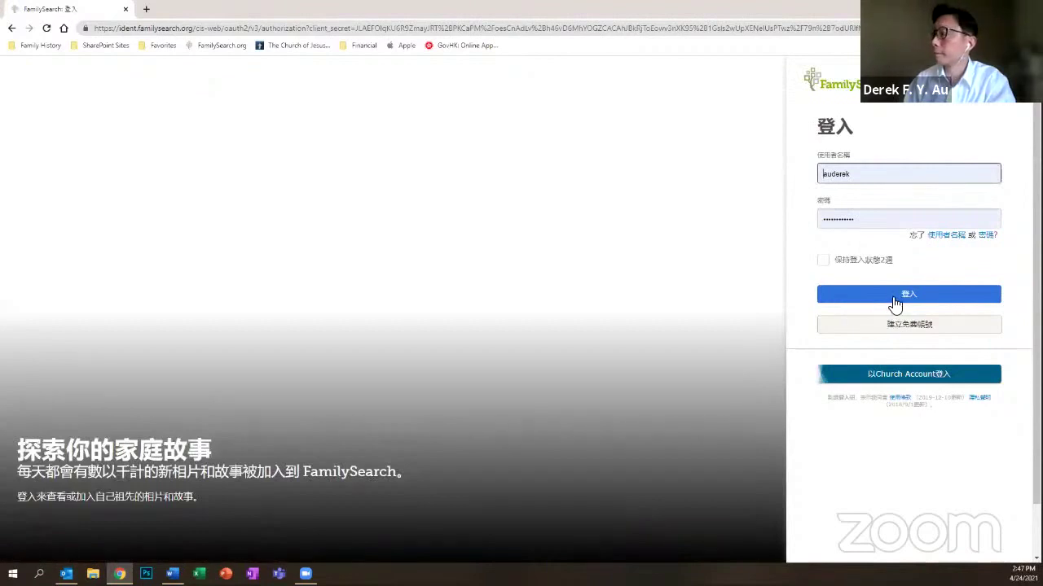
click(895, 301)
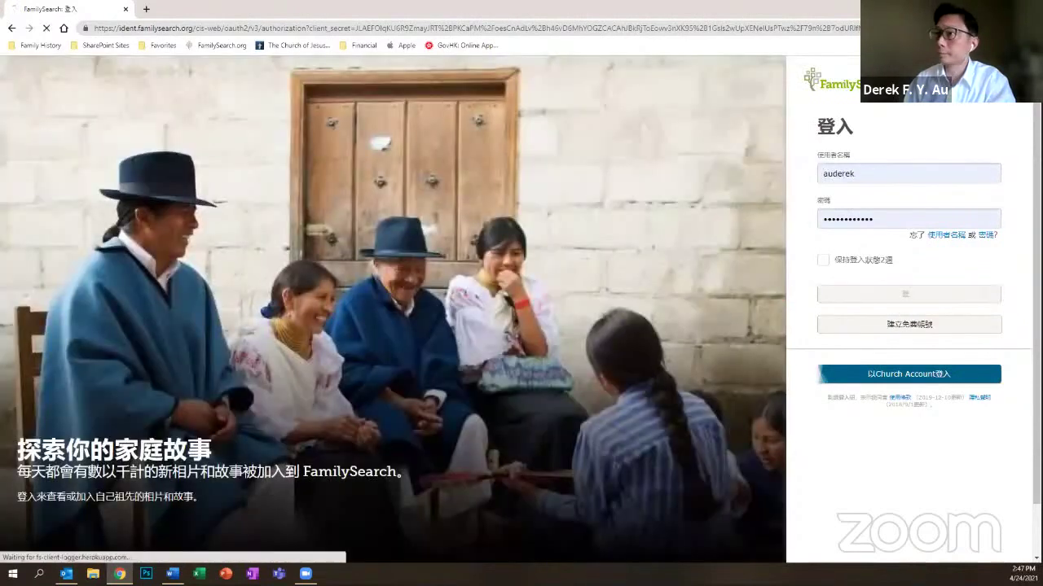